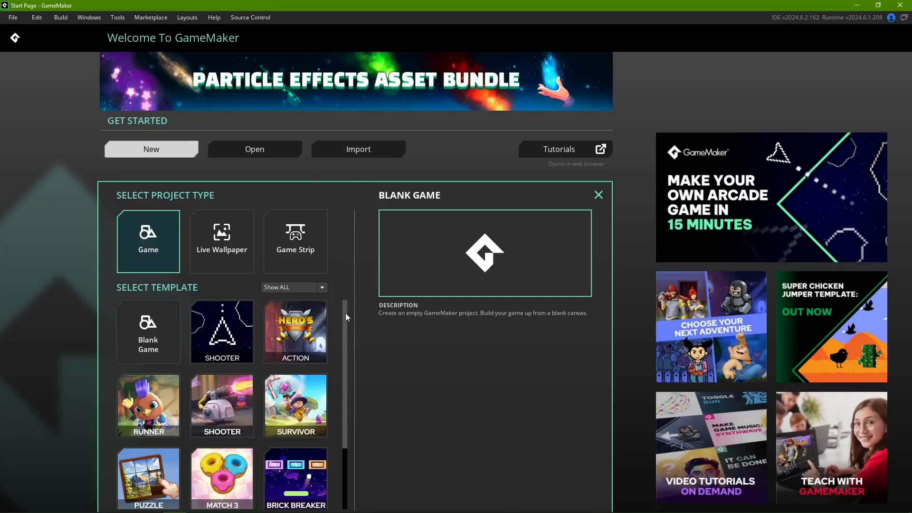
- Choose the Platformer template for a new game project
{"action": "left_click_drag", "start_coordinate": [346, 313], "coordinate": [349, 390]}
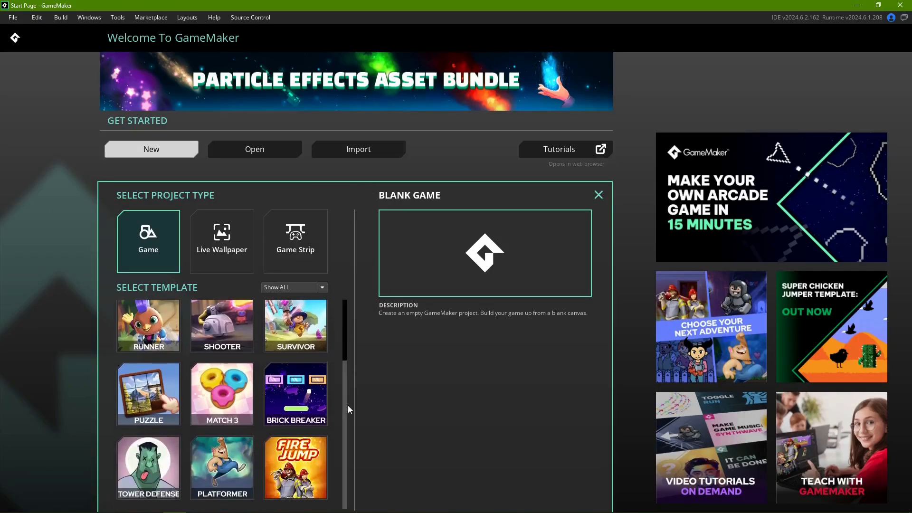
{"action": "left_click", "coordinate": [223, 458]}
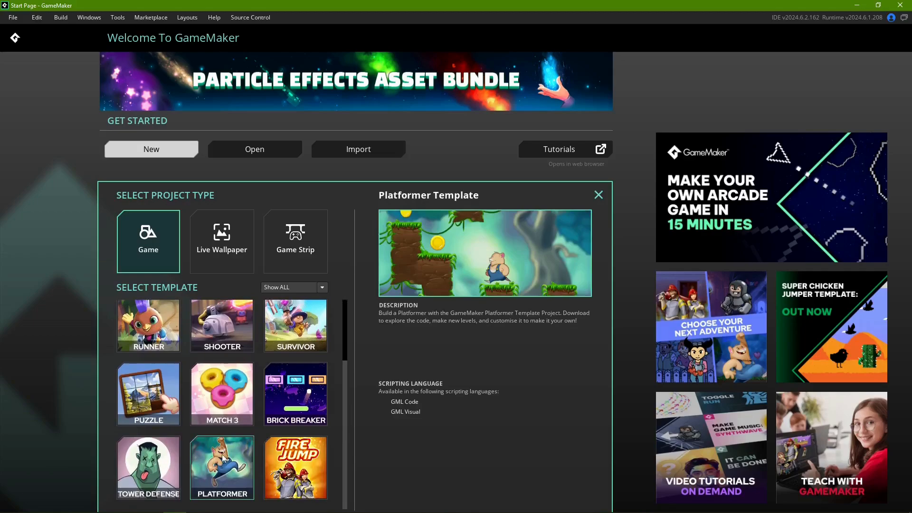
{"action": "left_click", "coordinate": [223, 457]}
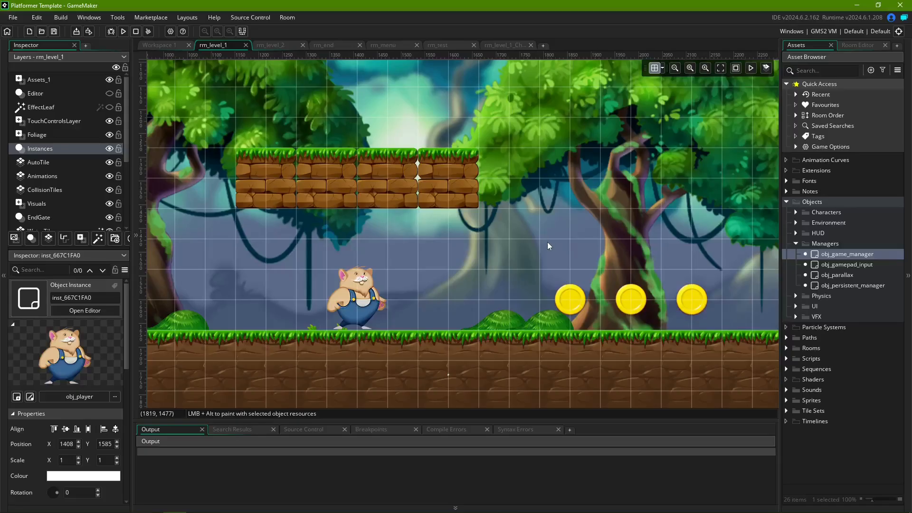
- Examine the player, coin and brick placed in rm_level_1 and open the obj_game_manager instance from the room's instance list
{"action": "middle_click_drag", "start_coordinate": [459, 254], "coordinate": [452, 241]}
{"action": "left_click", "coordinate": [352, 287]}
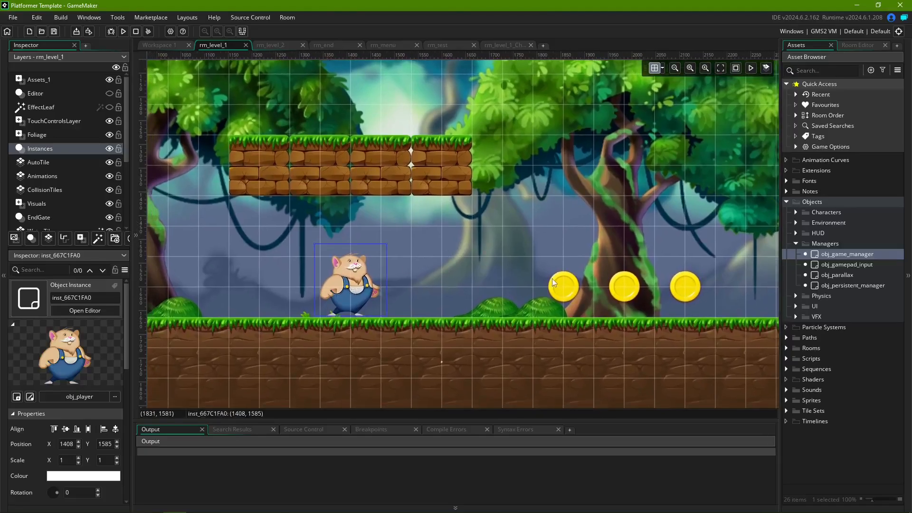
{"action": "left_click", "coordinate": [553, 280]}
{"action": "left_click", "coordinate": [357, 164]}
{"action": "left_click", "coordinate": [137, 118]}
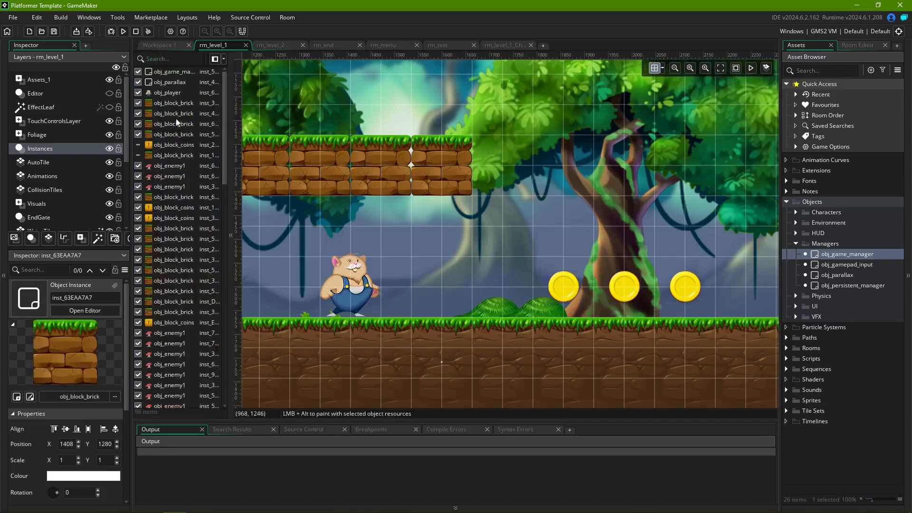
{"action": "scroll", "coordinate": [177, 123], "scroll_direction": "down", "scroll_amount": 3}
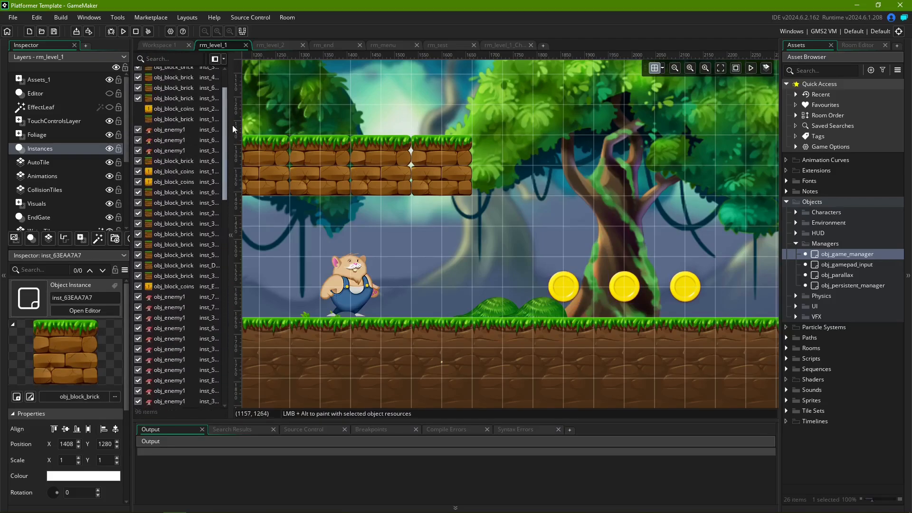
{"action": "scroll", "coordinate": [176, 76], "scroll_direction": "up", "scroll_amount": 3}
{"action": "double_click", "coordinate": [171, 71]}
{"action": "left_click", "coordinate": [502, 182]}
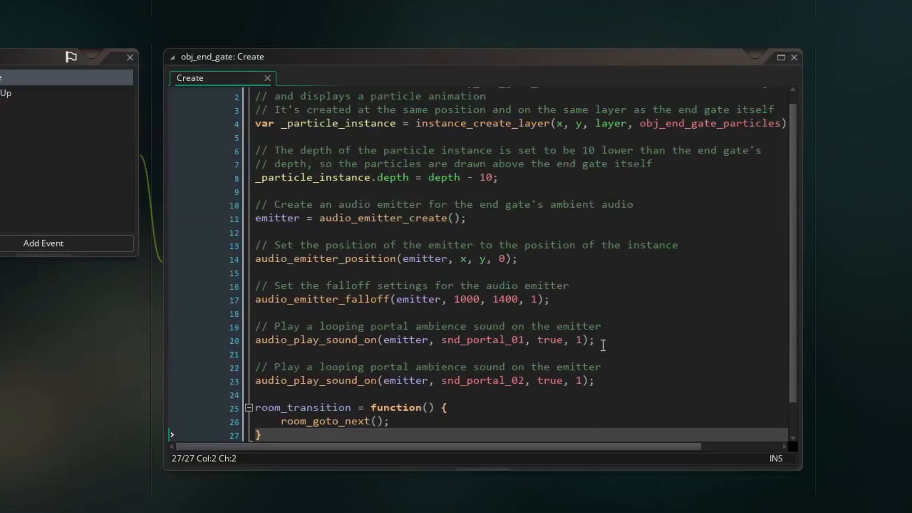
- Examine the Create code of obj_end_gate and the Key Down events of obj_player
{"action": "left_click", "coordinate": [252, 340]}
{"action": "left_click", "coordinate": [11, 221]}
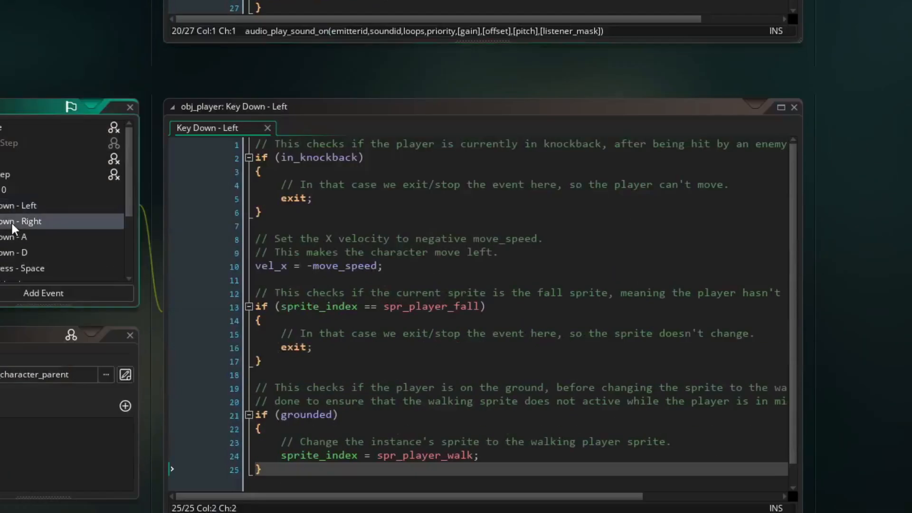
{"action": "left_click", "coordinate": [10, 238]}
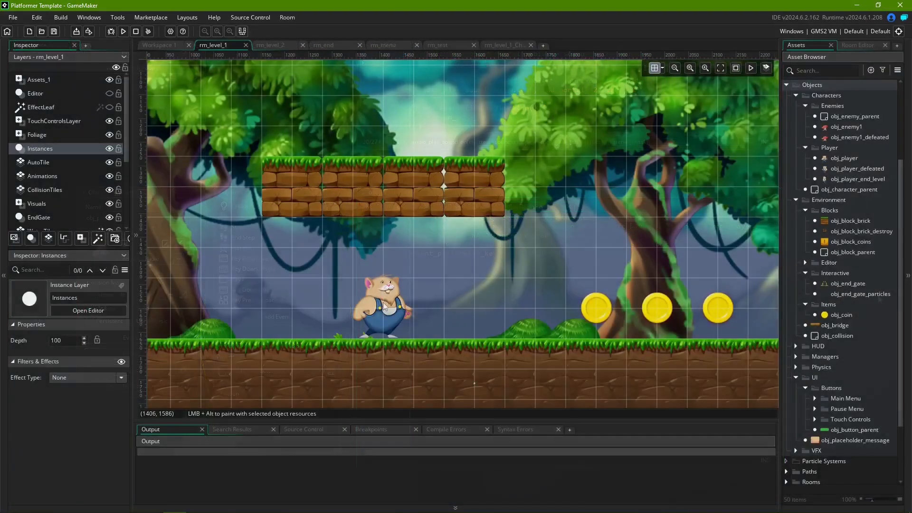
- Enlarge the obj_player instance to about 1.95 scale at position (1024, 1472) and tint it dark red
{"action": "left_click_drag", "start_coordinate": [347, 264], "coordinate": [278, 196]}
{"action": "left_click_drag", "start_coordinate": [395, 270], "coordinate": [247, 251]}
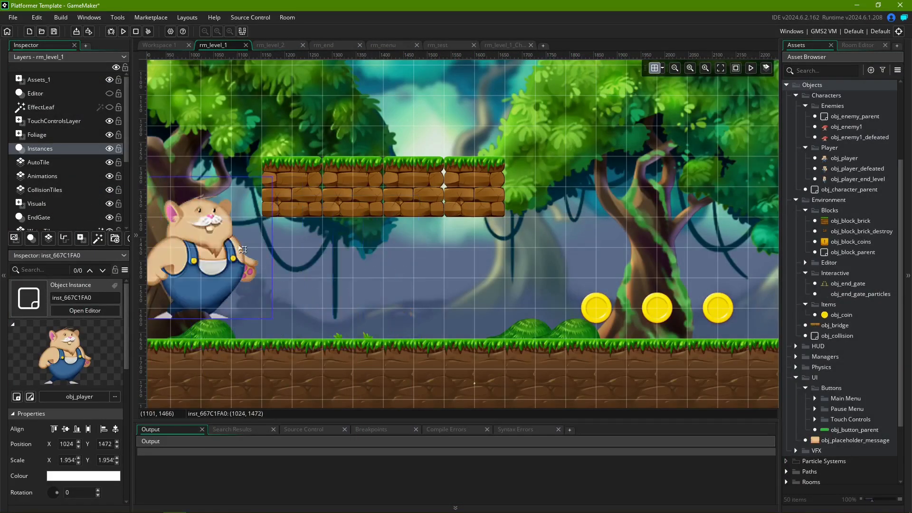
{"action": "double_click", "coordinate": [247, 250]}
{"action": "left_click", "coordinate": [382, 256]}
{"action": "left_click", "coordinate": [217, 149]}
{"action": "left_click", "coordinate": [217, 162]}
{"action": "left_click", "coordinate": [247, 210]}
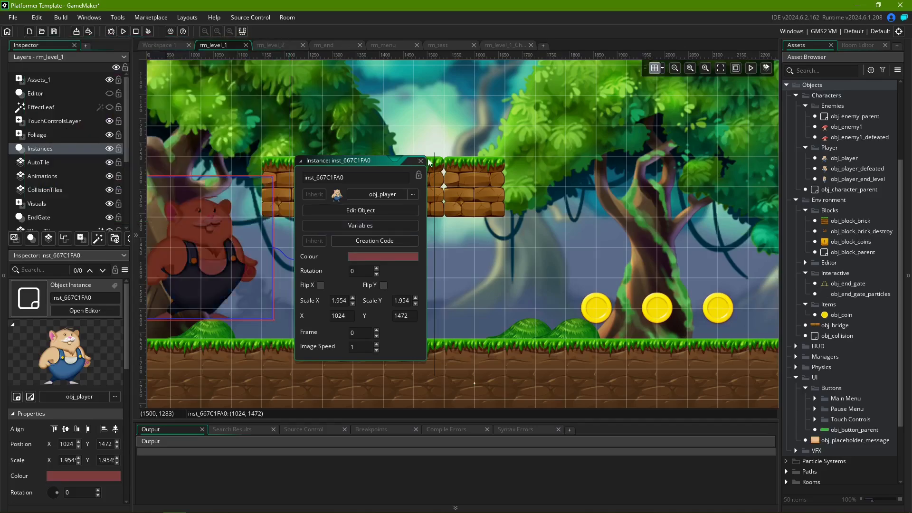
{"action": "left_click", "coordinate": [421, 161]}
- View the instance variables of the coin block above the brick platform
{"action": "middle_click_drag", "start_coordinate": [423, 164], "coordinate": [416, 290]}
{"action": "left_click", "coordinate": [377, 131]}
{"action": "double_click", "coordinate": [382, 134]}
{"action": "left_click", "coordinate": [494, 150]}
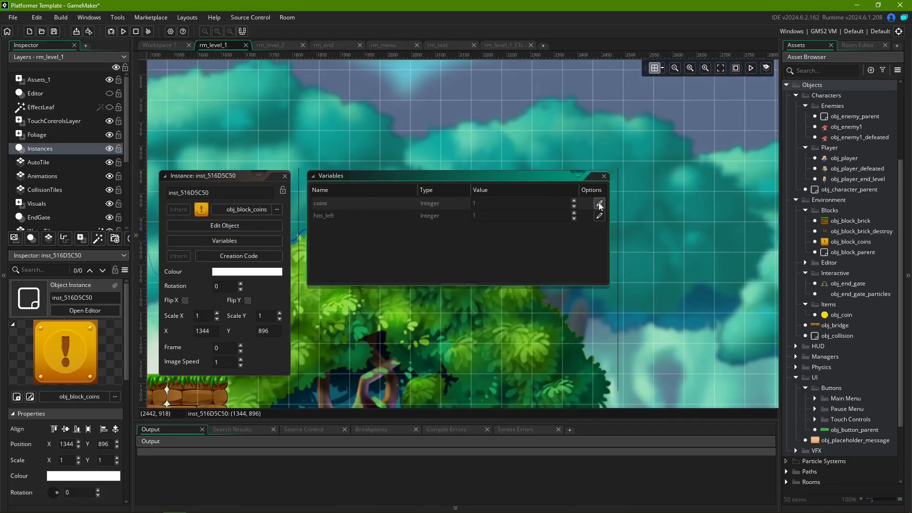
{"action": "left_click", "coordinate": [284, 177]}
- Add the creation code "image_blend = #FF0000" to the rightmost brick of the platform that starts left of the coins, and save
{"action": "scroll", "coordinate": [380, 214], "scroll_direction": "down", "scroll_amount": 2}
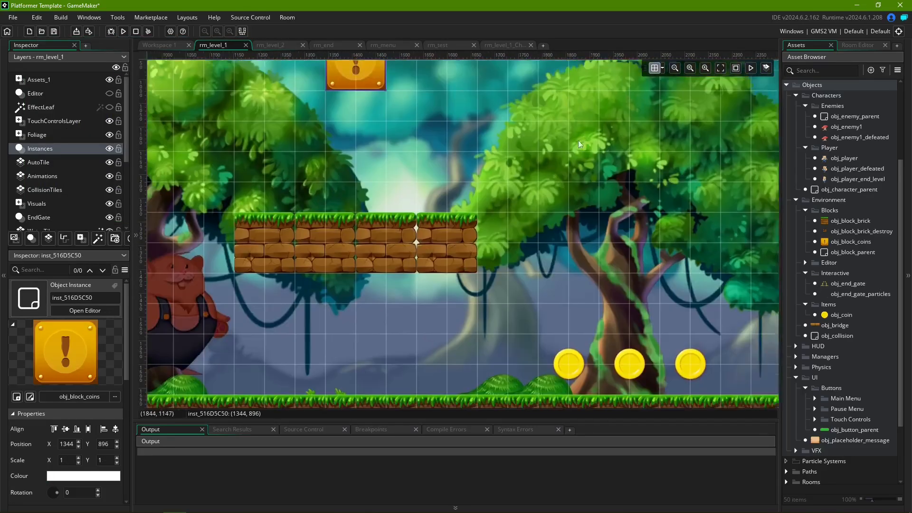
{"action": "double_click", "coordinate": [417, 224]}
{"action": "left_click", "coordinate": [519, 259]}
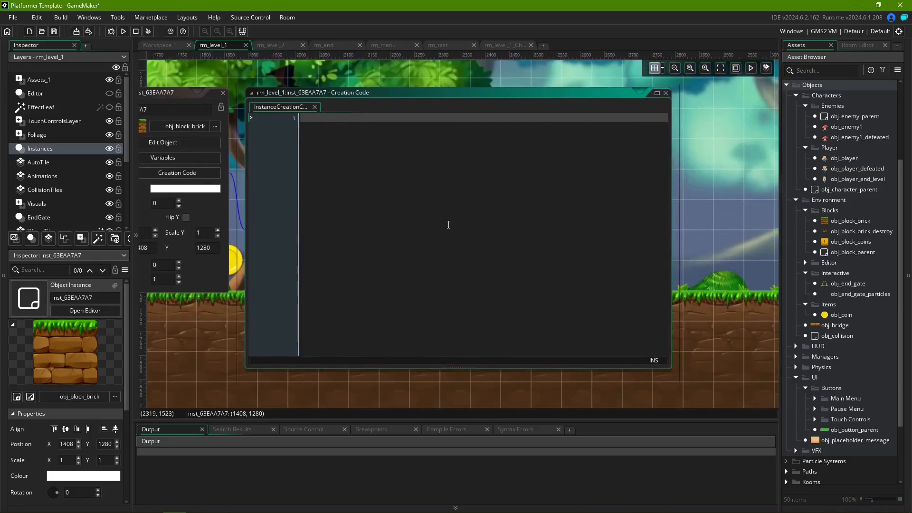
{"action": "type", "text": "image_blend = #FF"}
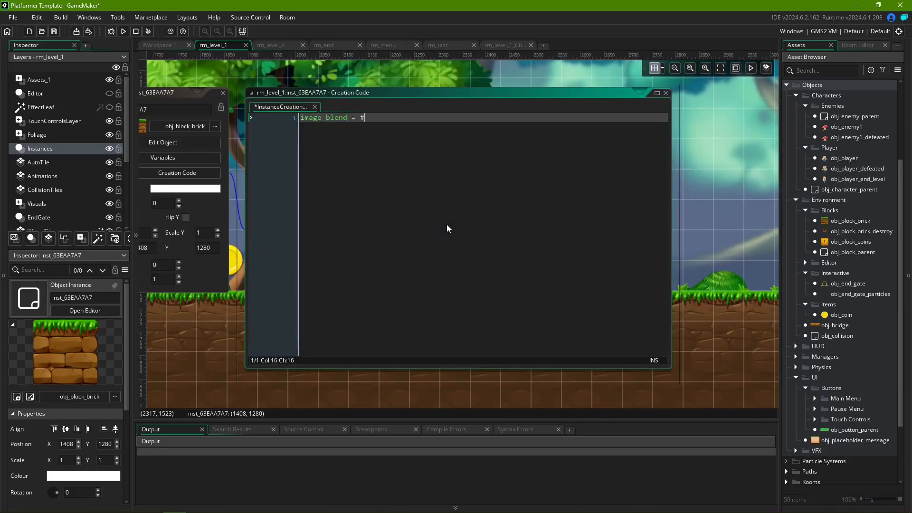
{"action": "type", "text": "0000"}
{"action": "key", "text": "ctrl+s"}
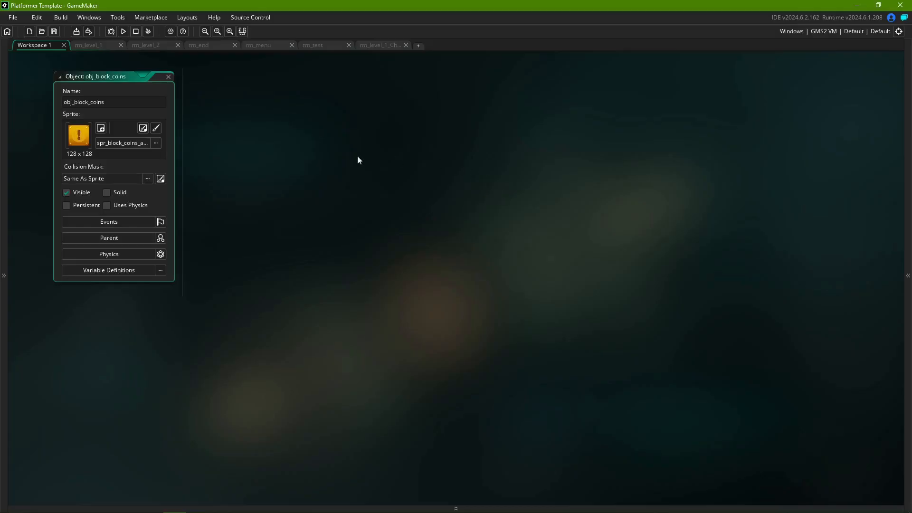
- Open the events, parent, physics and variable definitions of obj_block_coins
{"action": "left_click", "coordinate": [142, 221]}
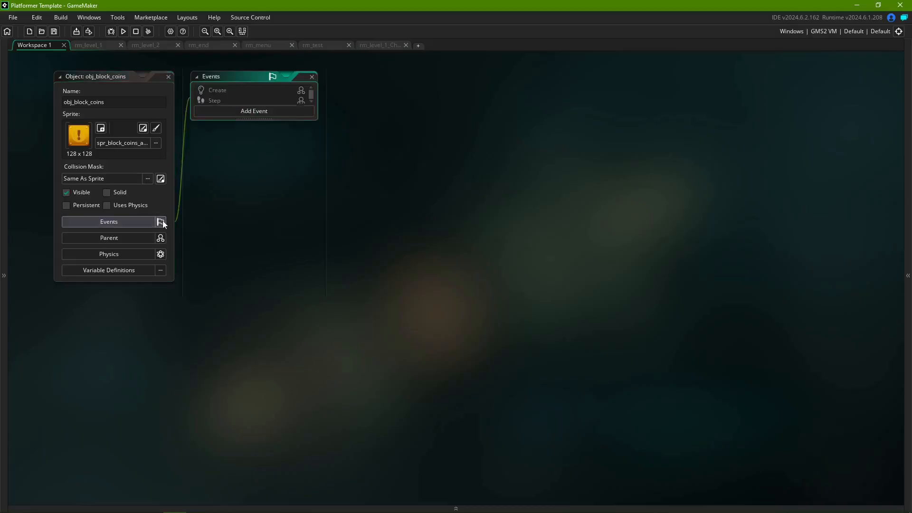
{"action": "left_click", "coordinate": [147, 238]}
{"action": "left_click", "coordinate": [154, 254]}
{"action": "left_click", "coordinate": [160, 270]}
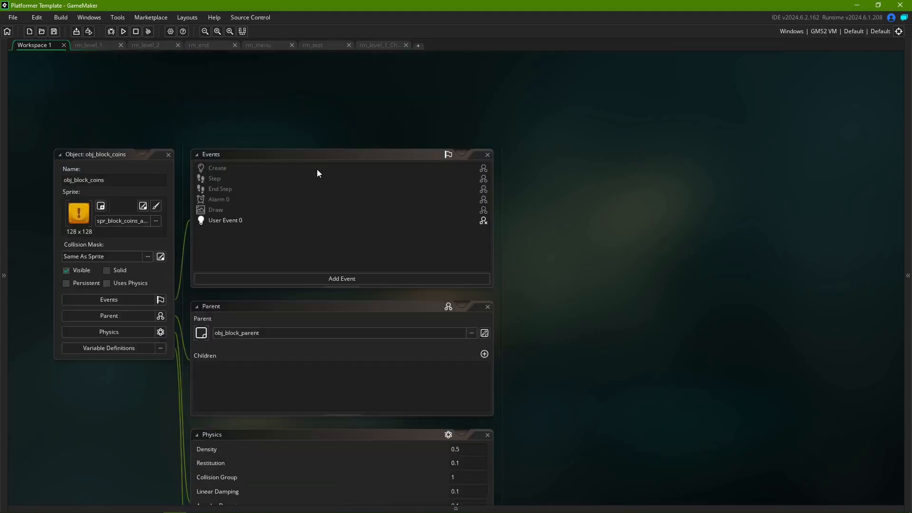
- Examine the code of the Create, Step, End Step, Alarm 0, Draw and User Event 0 events of obj_block_coins
{"action": "left_click", "coordinate": [316, 170]}
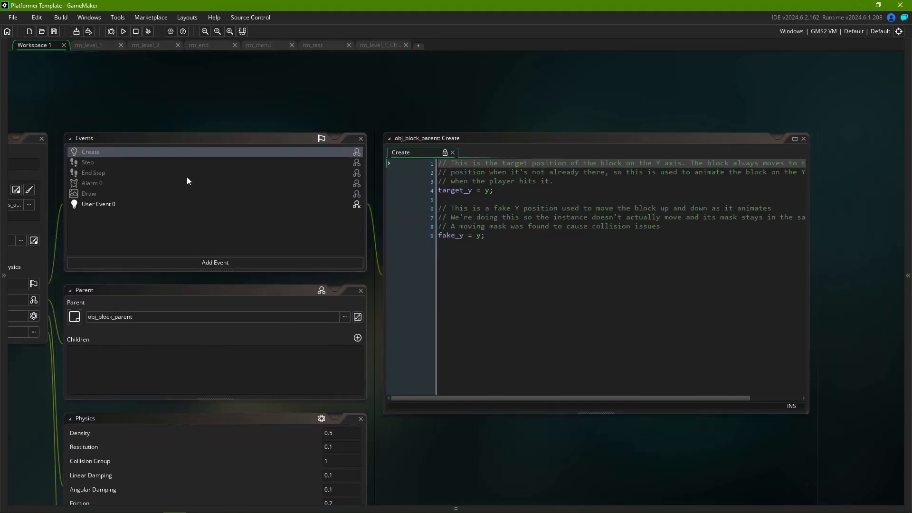
{"action": "left_click", "coordinate": [195, 162]}
{"action": "left_click", "coordinate": [203, 173]}
{"action": "left_click", "coordinate": [201, 183]}
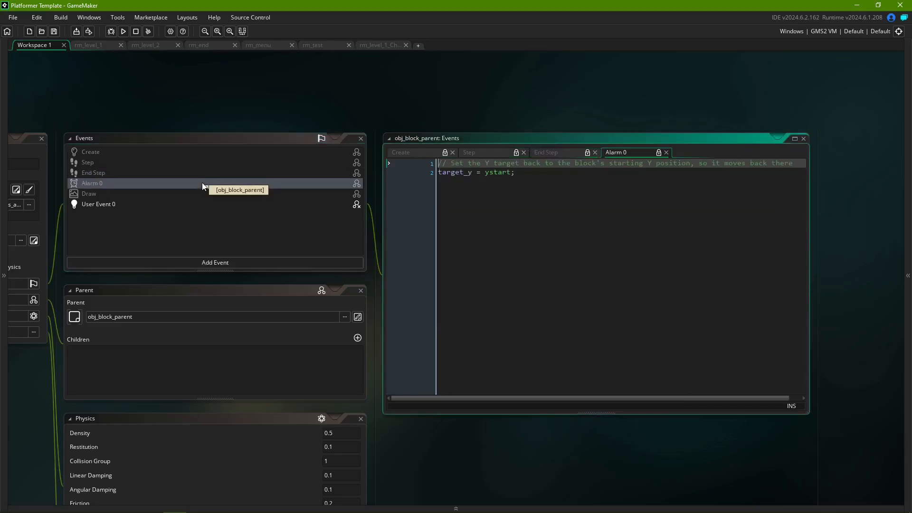
{"action": "left_click", "coordinate": [199, 193]}
{"action": "left_click", "coordinate": [196, 204]}
{"action": "scroll", "coordinate": [759, 206], "scroll_direction": "down", "scroll_amount": 4}
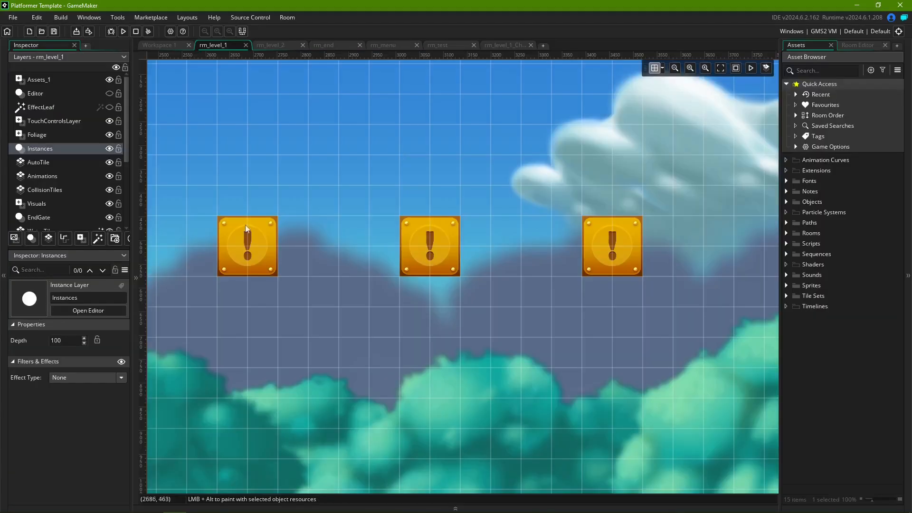
- Override the variables of the leftmost coin block in rm_level_1, setting coins to 4 and increasing hits_left
{"action": "double_click", "coordinate": [245, 224]}
{"action": "left_click", "coordinate": [364, 264]}
{"action": "left_click", "coordinate": [574, 244]}
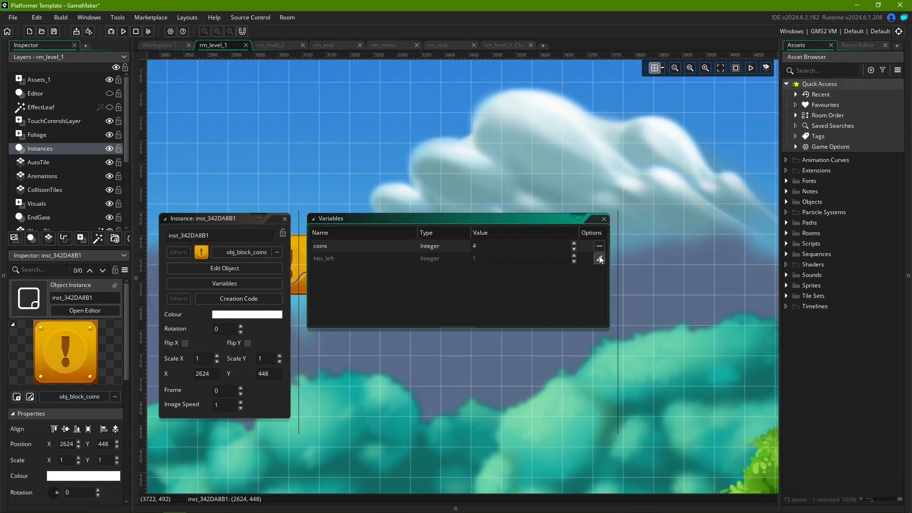
{"action": "left_click", "coordinate": [598, 258]}
{"action": "left_click", "coordinate": [573, 255]}
{"action": "middle_click_drag", "start_coordinate": [298, 180], "coordinate": [458, 176]}
{"action": "left_click", "coordinate": [457, 176]}
- Tint the middle coin block instance dark green
{"action": "double_click", "coordinate": [449, 255]}
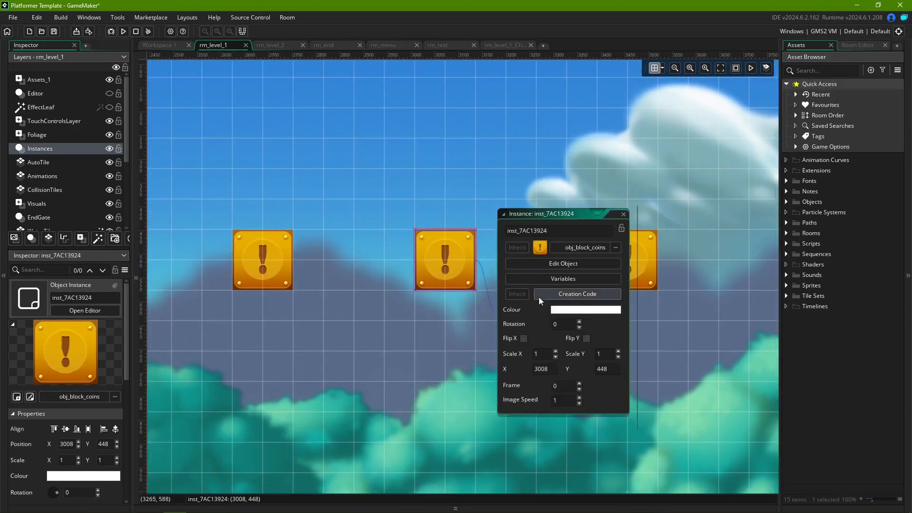
{"action": "left_click", "coordinate": [586, 310]}
{"action": "left_click_drag", "start_coordinate": [119, 46], "coordinate": [319, 175]}
{"action": "left_click", "coordinate": [252, 319]}
{"action": "left_click", "coordinate": [454, 346]}
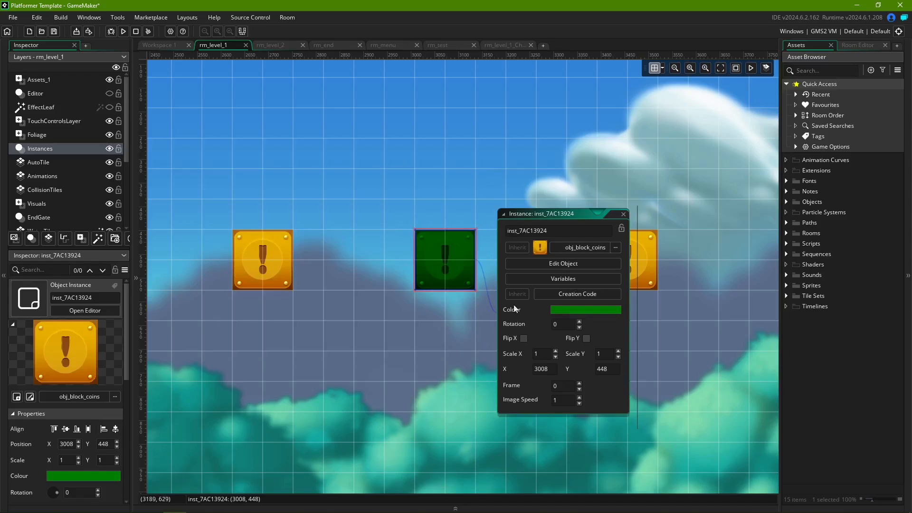
{"action": "left_click", "coordinate": [624, 214]}
- Rotate the rightmost coin block by 45 degrees and scale it to 2 at position (3328, 384)
{"action": "middle_click_drag", "start_coordinate": [625, 257], "coordinate": [546, 259]}
{"action": "left_click", "coordinate": [546, 259]}
{"action": "left_click_drag", "start_coordinate": [575, 228], "coordinate": [550, 256]}
{"action": "left_click_drag", "start_coordinate": [609, 199], "coordinate": [551, 145]}
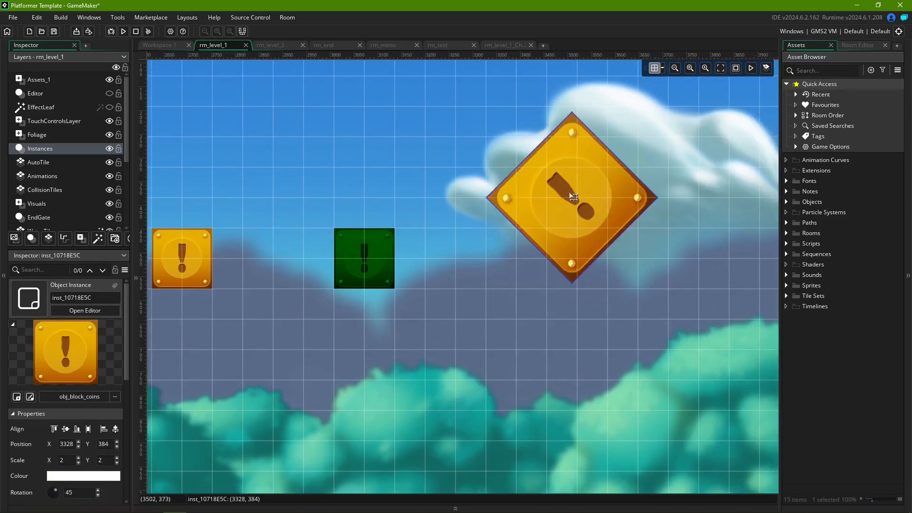
- Add the creation code "image_blend = #FF0000" to the rotated coin block instance
{"action": "double_click", "coordinate": [573, 197]}
{"action": "middle_click_drag", "start_coordinate": [573, 196], "coordinate": [385, 229]}
{"action": "left_click", "coordinate": [552, 215]}
{"action": "type", "text": "image_blend = #FF00"}
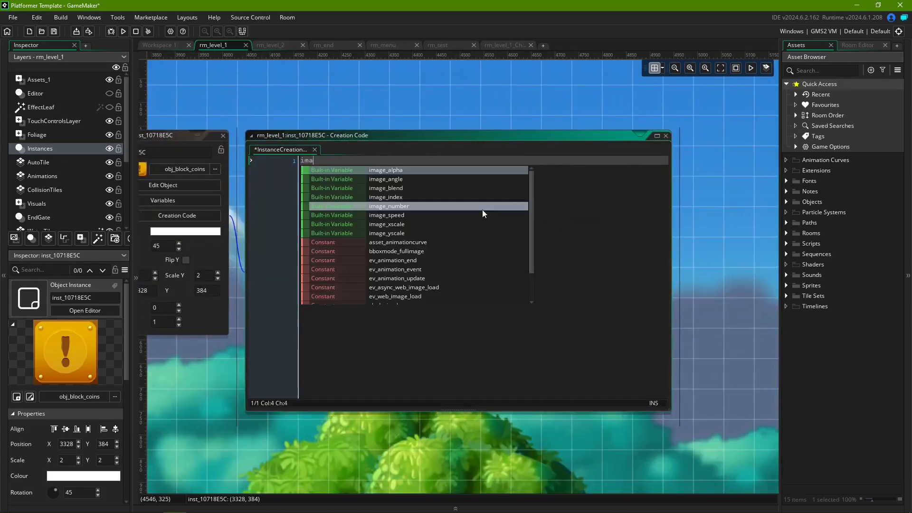
{"action": "type", "text": "00"}
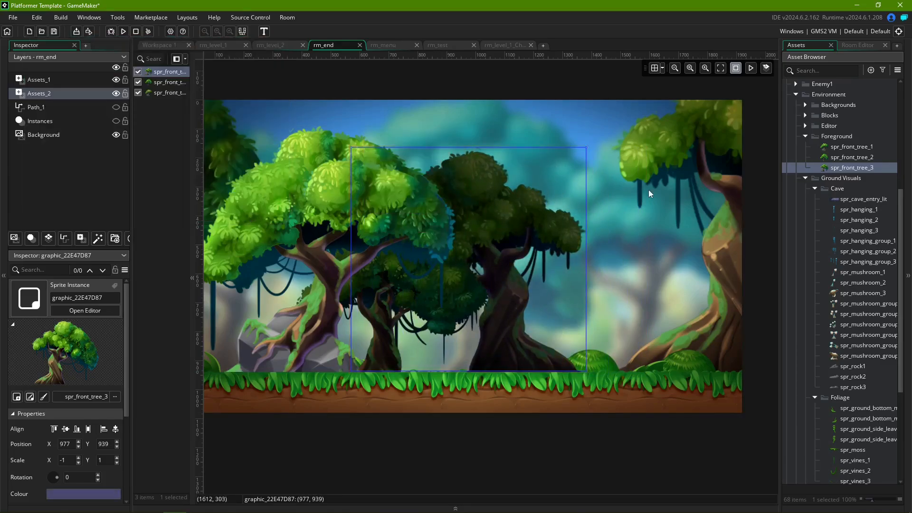
- Decorate rm_end with another front tree on the right and glowing hanging sprites along the top at both ends
{"action": "left_click", "coordinate": [649, 194]}
{"action": "left_click_drag", "start_coordinate": [851, 157], "coordinate": [623, 383]}
{"action": "scroll", "coordinate": [854, 270], "scroll_direction": "down", "scroll_amount": 5}
{"action": "scroll", "coordinate": [854, 323], "scroll_direction": "up", "scroll_amount": 5}
{"action": "left_click_drag", "start_coordinate": [861, 336], "coordinate": [285, 107]}
{"action": "left_click_drag", "start_coordinate": [308, 137], "coordinate": [268, 126]}
{"action": "middle_click_drag", "start_coordinate": [523, 190], "coordinate": [475, 196]}
{"action": "left_click_drag", "start_coordinate": [861, 326], "coordinate": [705, 101]}
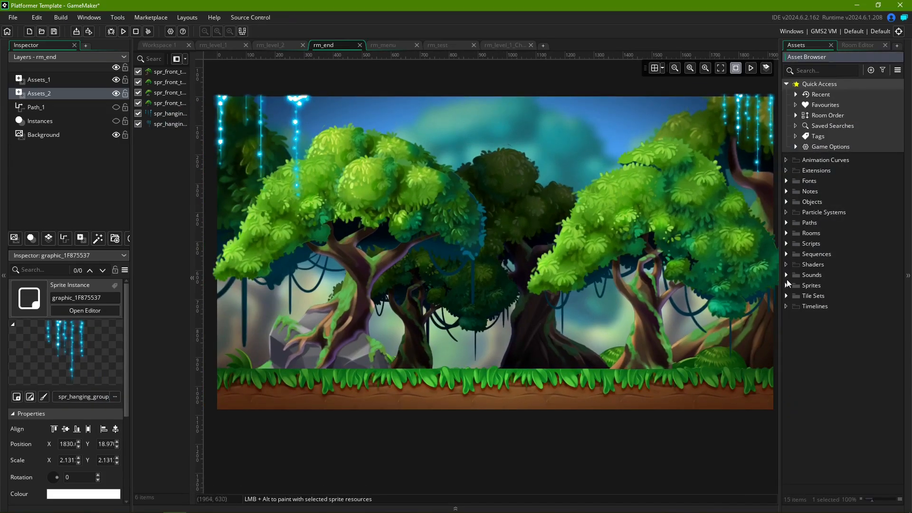
- Place two more assets from the project in rm_end, one in the right half and one near the centre
{"action": "double_click", "coordinate": [842, 255]}
{"action": "left_click_drag", "start_coordinate": [831, 264], "coordinate": [672, 198]}
{"action": "left_click_drag", "start_coordinate": [835, 296], "coordinate": [530, 236]}
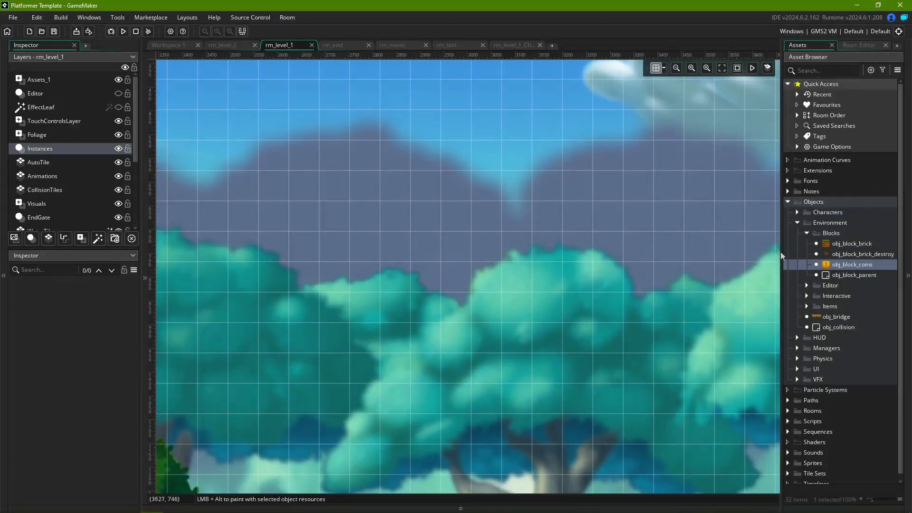
- Place a row of obj_block_coins instances in rm_level_1 and open the properties of the individual blocks
{"action": "left_click_drag", "start_coordinate": [824, 262], "coordinate": [737, 163]}
{"action": "double_click", "coordinate": [213, 176]}
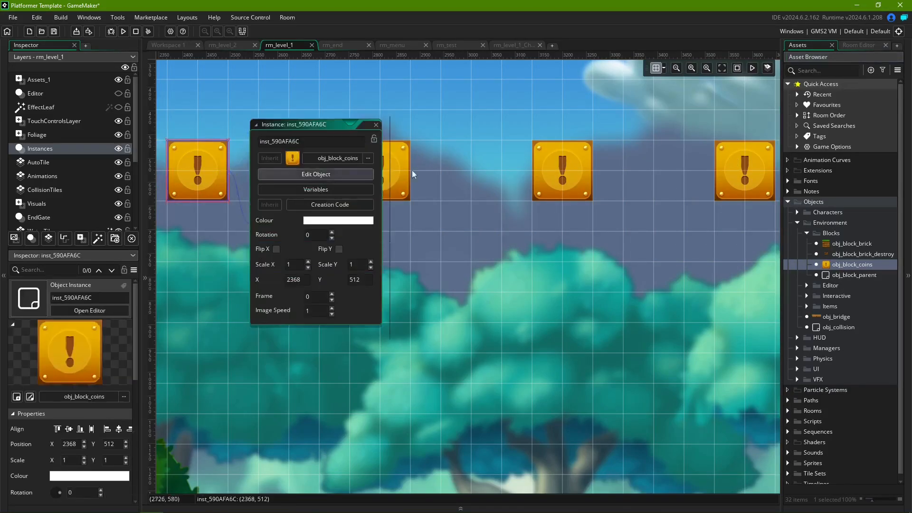
{"action": "double_click", "coordinate": [404, 173]}
{"action": "double_click", "coordinate": [590, 173]}
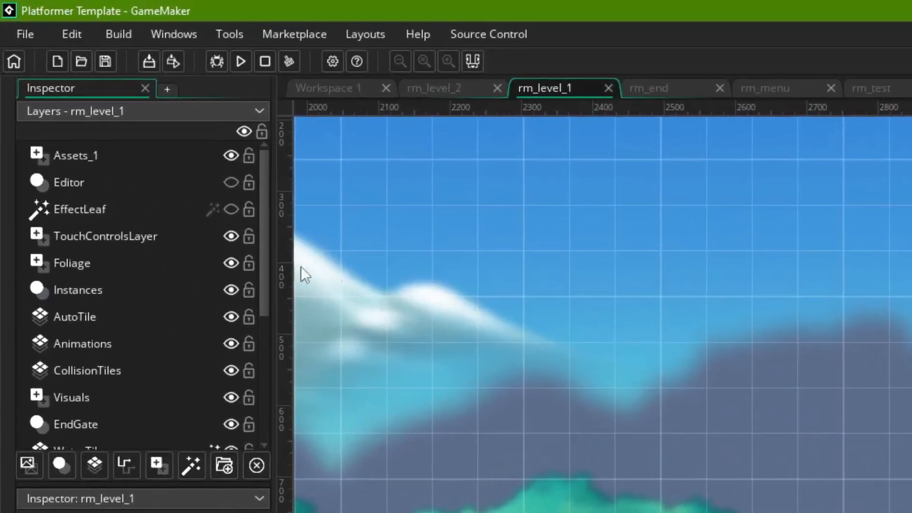
- Paint an obj_block_coins instance onto the Instances layer of rm_level_1 at (2176, 448)
{"action": "left_click", "coordinate": [41, 148]}
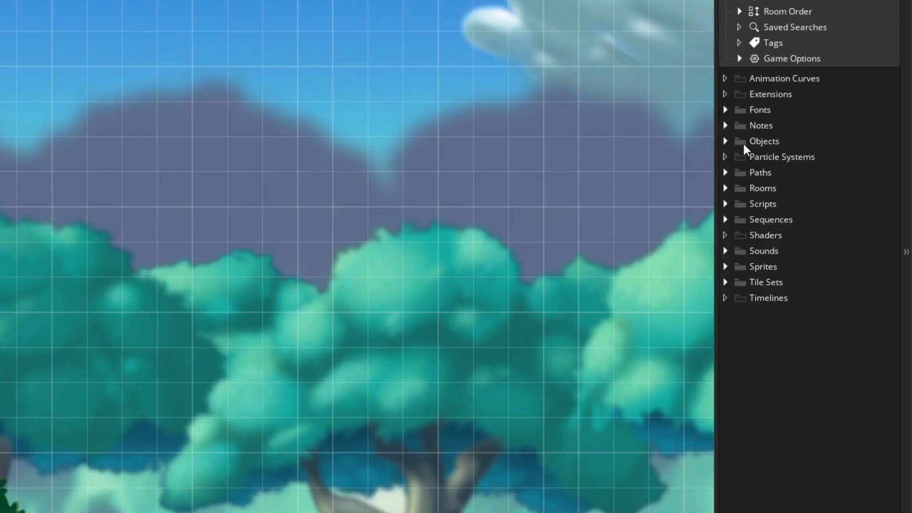
{"action": "left_click", "coordinate": [726, 141]}
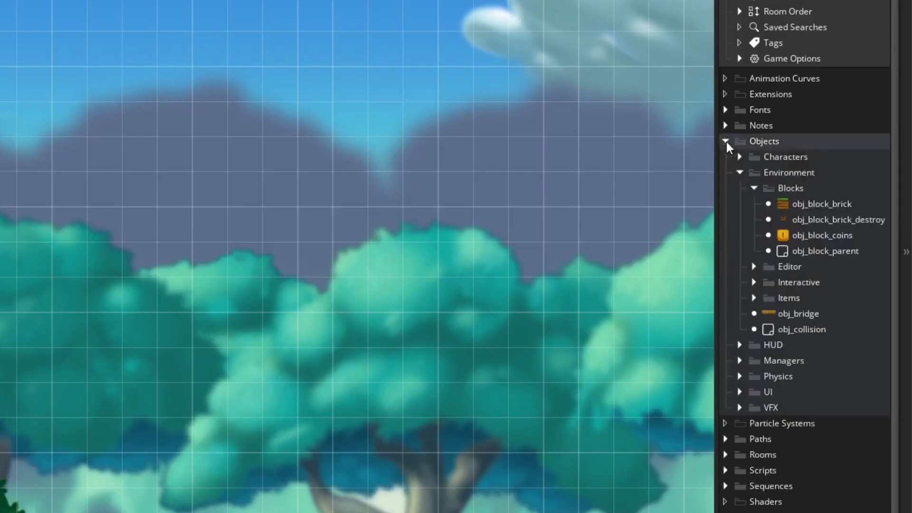
{"action": "left_click", "coordinate": [801, 234]}
{"action": "key", "text": "alt"}
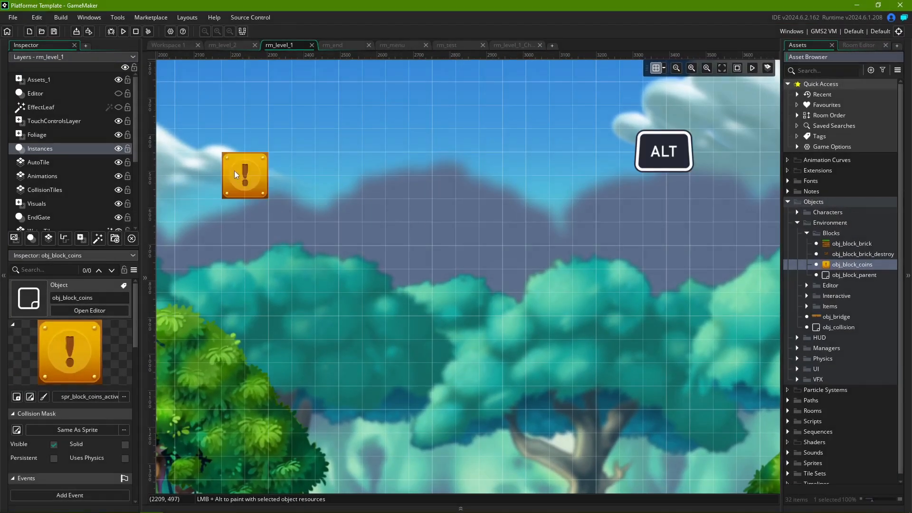
{"action": "left_click", "coordinate": [234, 170], "text": "alt"}
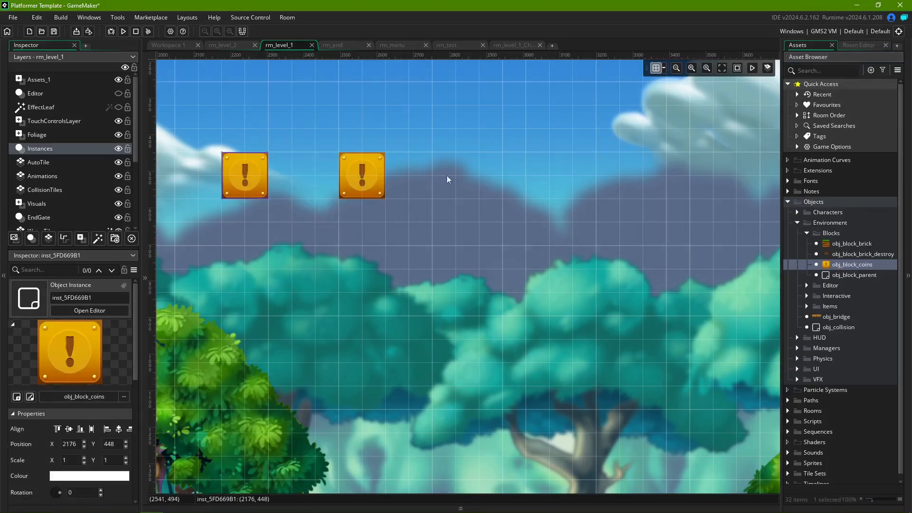
- Place another obj_block_coins instance beside the first in rm_level_1 and paint further copies to its right
{"action": "left_click_drag", "start_coordinate": [846, 264], "coordinate": [353, 166]}
{"action": "mouse_move", "coordinate": [478, 175]}
{"action": "left_mouse_down", "text": "alt"}
{"action": "mouse_move", "coordinate": [617, 176]}
{"action": "mouse_move", "coordinate": [624, 267]}
{"action": "mouse_move", "coordinate": [480, 269]}
{"action": "mouse_move", "coordinate": [474, 219]}
{"action": "left_mouse_up", "text": "alt"}
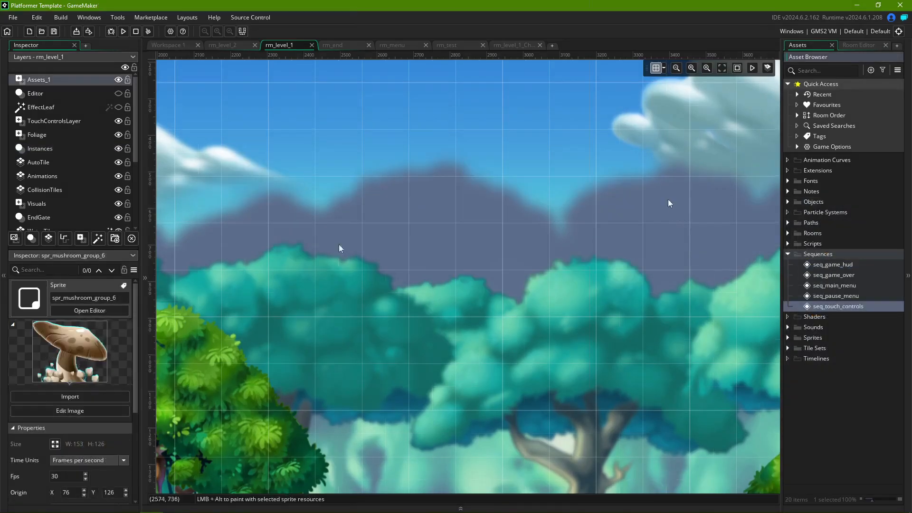
- Paint spr_mushroom_group_6 sprites onto the Assets_1 layer of rm_level_1, including one at (2176, 640)
{"action": "key", "text": "alt"}
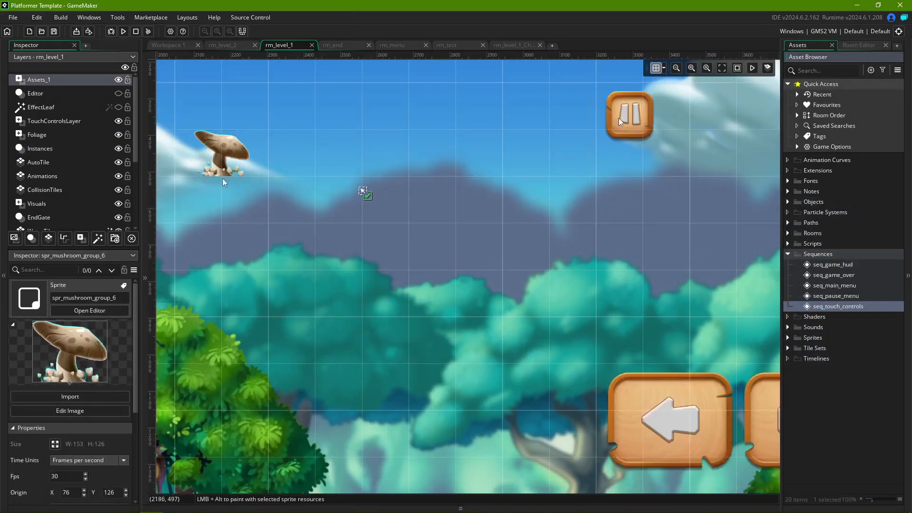
{"action": "left_click", "coordinate": [221, 206], "text": "alt"}
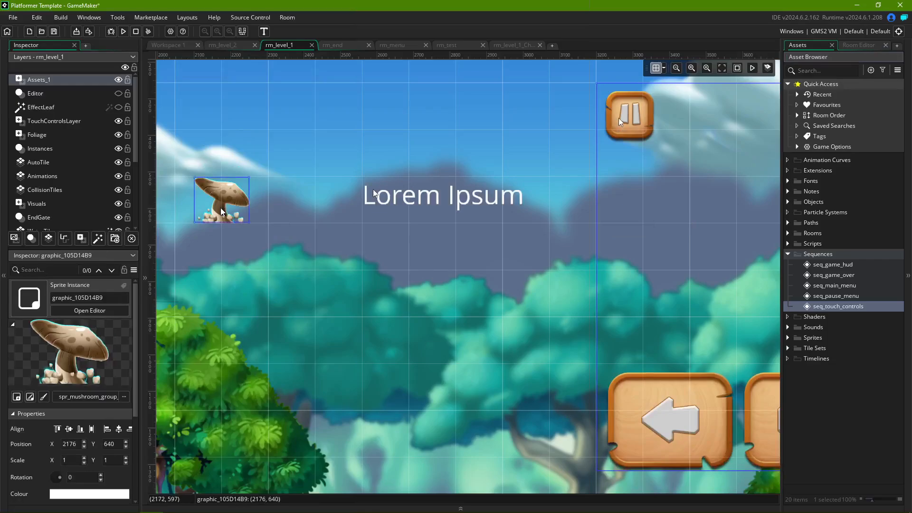
{"action": "left_click", "coordinate": [220, 246]}
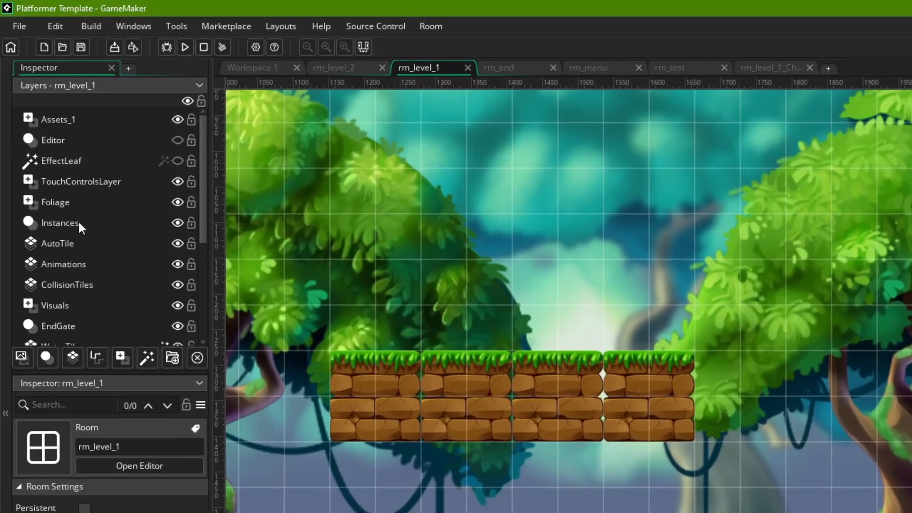
- Move the third obj_block_brick in the floating row on the Instances layer up to (1408, 1024)
{"action": "left_click", "coordinate": [52, 146]}
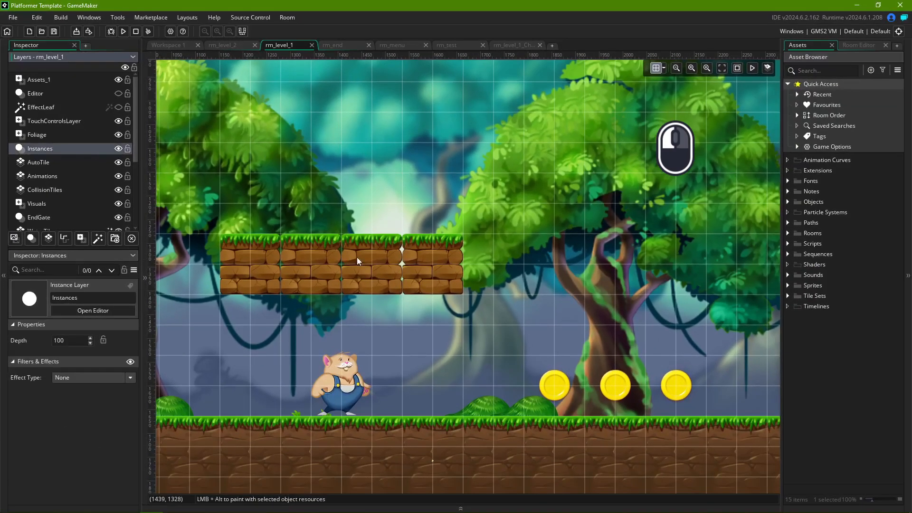
{"action": "left_click", "coordinate": [359, 259]}
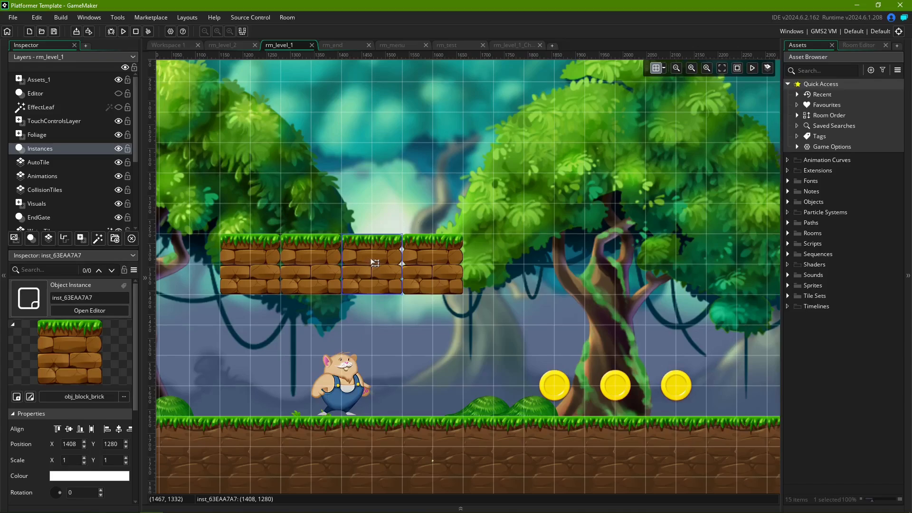
{"action": "left_click_drag", "start_coordinate": [375, 263], "coordinate": [409, 139]}
- Shift the raised brick block sideways and down in grid steps, and place it freely off the grid above the gap
{"action": "key", "text": "Left"}
{"action": "key", "text": "Left"}
{"action": "key", "text": "Right"}
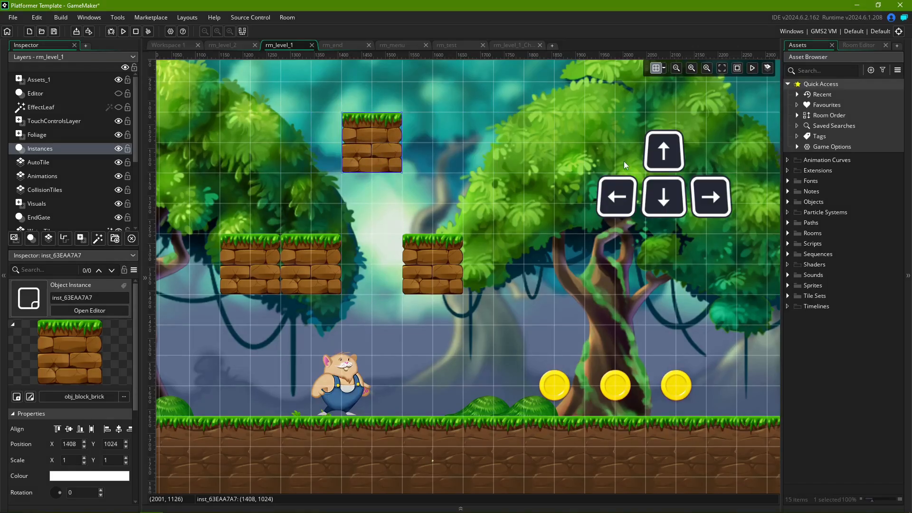
{"action": "key", "text": "Down"}
{"action": "key", "text": "Down"}
{"action": "key", "text": "Down"}
{"action": "left_click_drag", "start_coordinate": [365, 234], "coordinate": [392, 158], "text": "ctrl"}
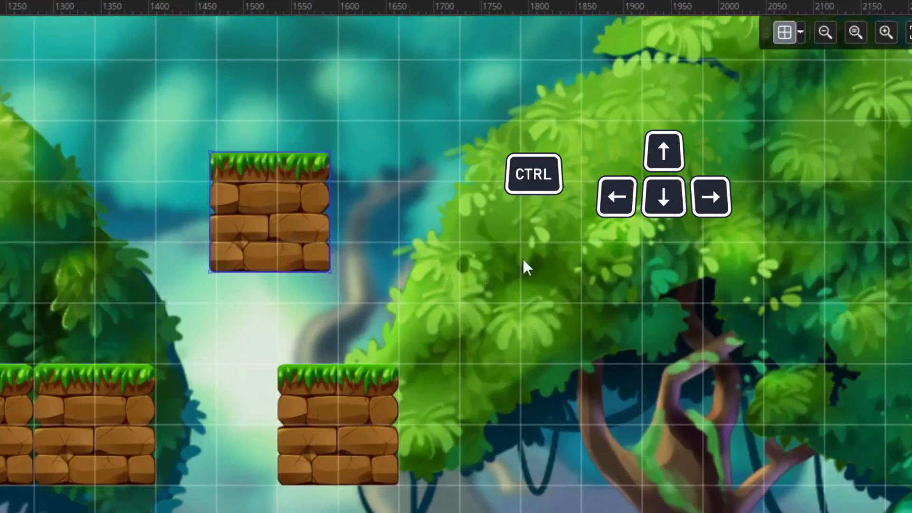
- Nudge the raised brick block up, left, down and right in single-pixel steps to (1460, 1056), and delete it
{"action": "key", "text": "ctrl+Up"}
{"action": "key", "text": "ctrl+Up"}
{"action": "key", "text": "ctrl+Up"}
{"action": "key", "text": "ctrl+Up"}
{"action": "key", "text": "ctrl+Left"}
{"action": "key", "text": "ctrl+Left"}
{"action": "key", "text": "ctrl+Left"}
{"action": "key", "text": "ctrl+Left"}
{"action": "key", "text": "ctrl+Left"}
{"action": "key", "text": "ctrl+Left"}
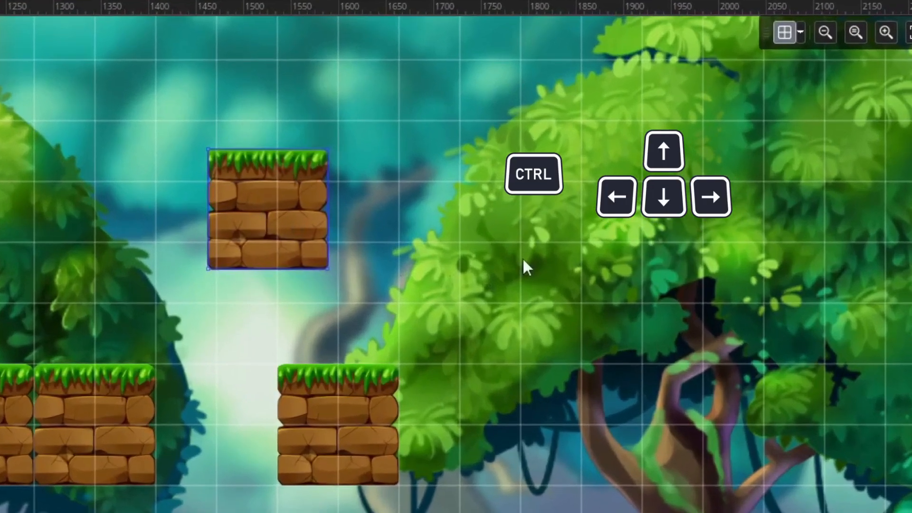
{"action": "key", "text": "ctrl+Up"}
{"action": "key", "text": "ctrl+Up"}
{"action": "key", "text": "ctrl+Up"}
{"action": "key", "text": "ctrl+Up"}
{"action": "key", "text": "ctrl+Up"}
{"action": "key", "text": "ctrl+Left"}
{"action": "key", "text": "ctrl+Left"}
{"action": "key", "text": "ctrl+Left"}
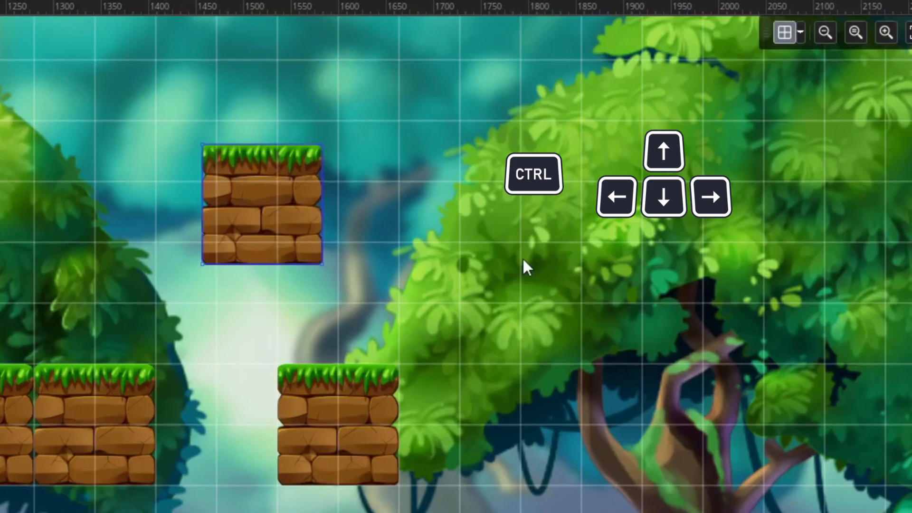
{"action": "key", "text": "ctrl+Down"}
{"action": "key", "text": "ctrl+Down"}
{"action": "key", "text": "ctrl+Down"}
{"action": "key", "text": "ctrl+Down"}
{"action": "key", "text": "ctrl+Down"}
{"action": "key", "text": "ctrl+Down"}
{"action": "key", "text": "ctrl+Down"}
{"action": "key", "text": "ctrl+Down"}
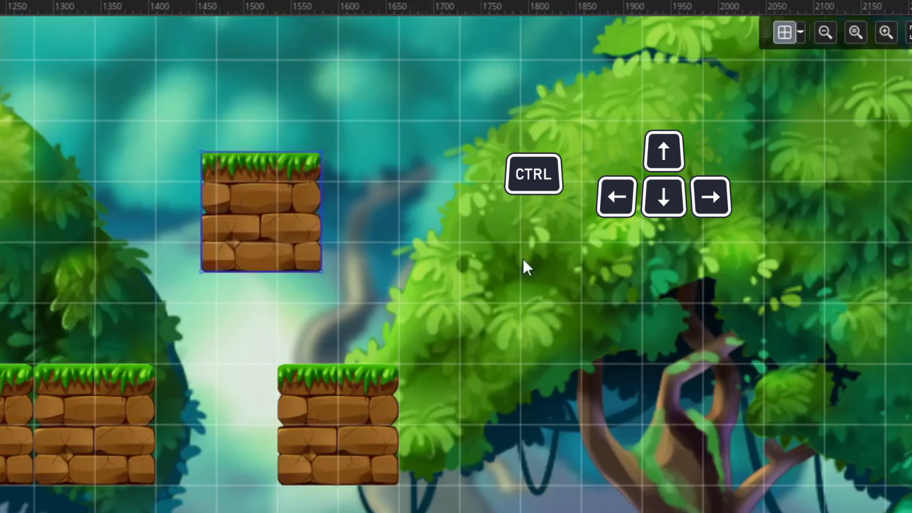
{"action": "key", "text": "ctrl+Right"}
{"action": "key", "text": "ctrl+Right"}
{"action": "key", "text": "ctrl+Right"}
{"action": "key", "text": "ctrl+Right"}
{"action": "key", "text": "ctrl+Right"}
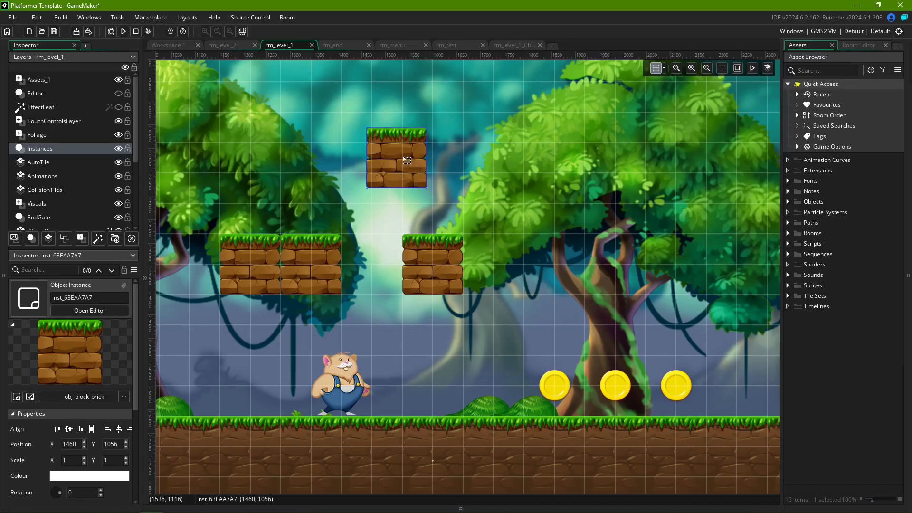
{"action": "key", "text": "Delete"}
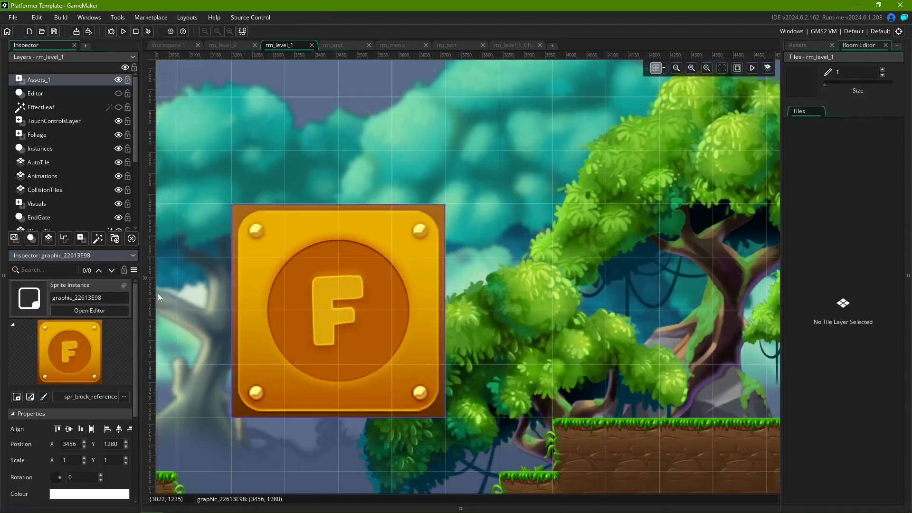
- Flip the spr_block_reference instance horizontally and back to its original orientation twice
{"action": "left_click_drag", "start_coordinate": [136, 300], "coordinate": [138, 382]}
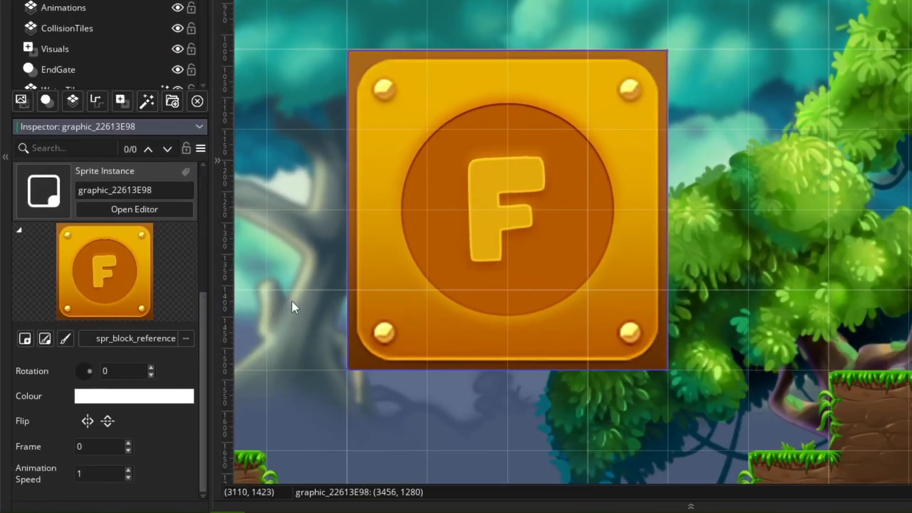
{"action": "left_click", "coordinate": [87, 421]}
{"action": "left_click", "coordinate": [87, 422]}
{"action": "key", "text": "x"}
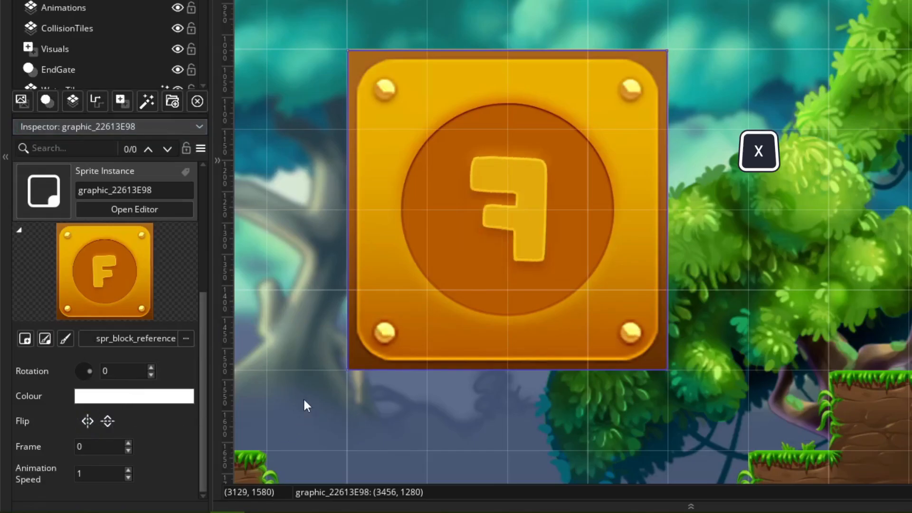
{"action": "key", "text": "x"}
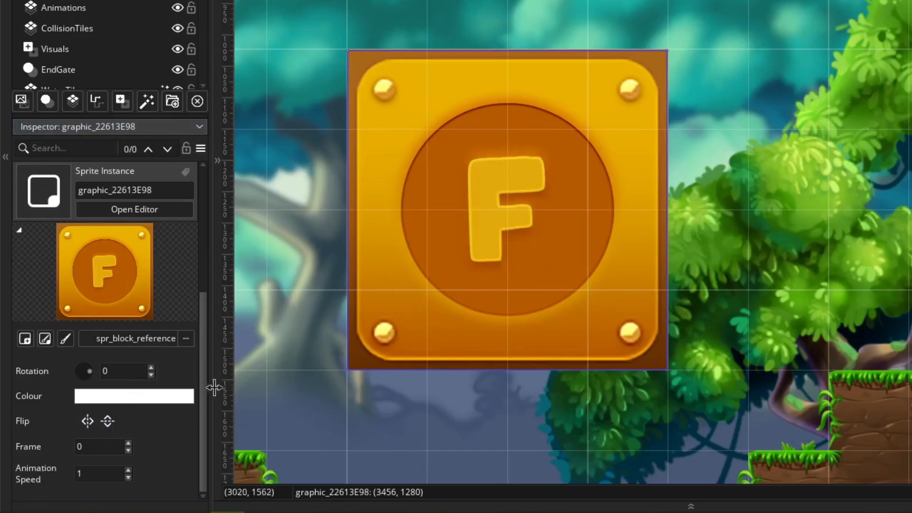
- Flip the spr_block_reference instance vertically several times, ending in its original orientation
{"action": "left_click", "coordinate": [108, 421]}
{"action": "left_click", "coordinate": [108, 421]}
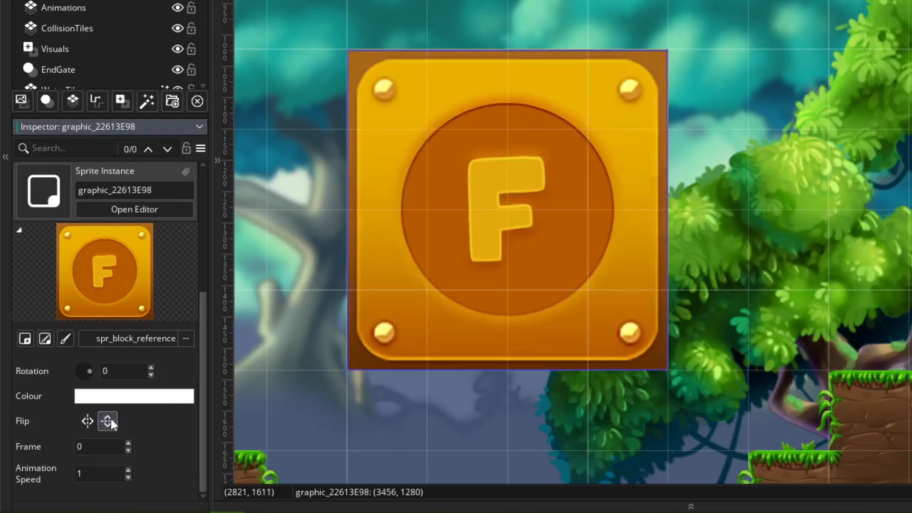
{"action": "key", "text": "y"}
{"action": "key", "text": "y"}
{"action": "key", "text": "y"}
{"action": "key", "text": "y"}
{"action": "key", "text": "y"}
{"action": "key", "text": "y"}
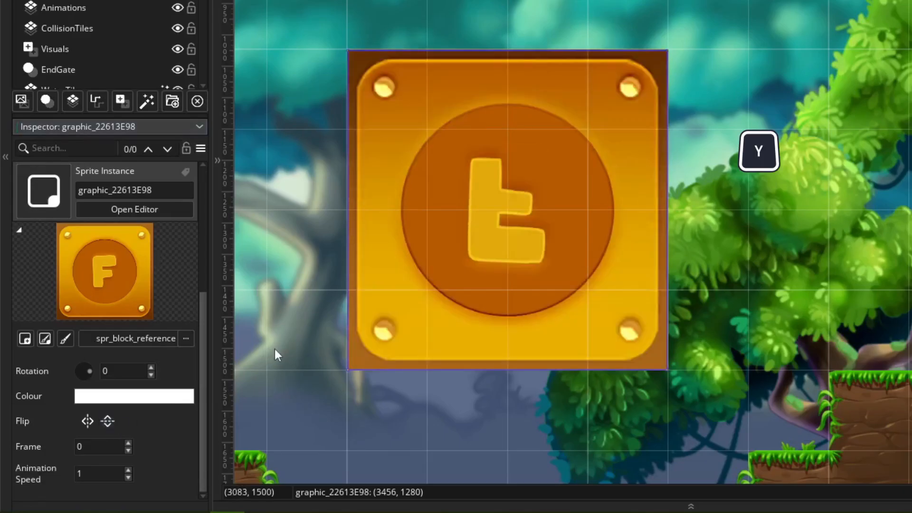
{"action": "key", "text": "y"}
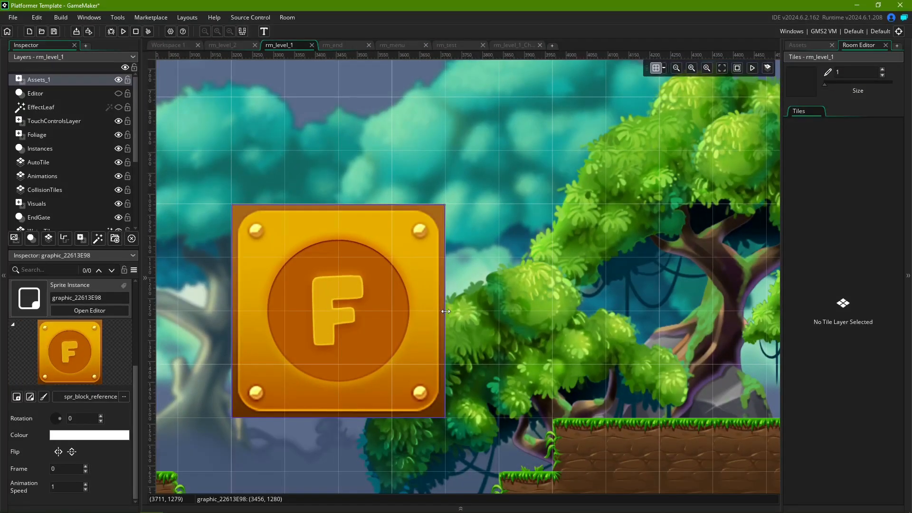
- Stretch the spr_block_reference instance wider from its right edge and taller from its top edge
{"action": "left_click_drag", "start_coordinate": [473, 243], "coordinate": [634, 236]}
{"action": "left_click_drag", "start_coordinate": [526, 308], "coordinate": [585, 307]}
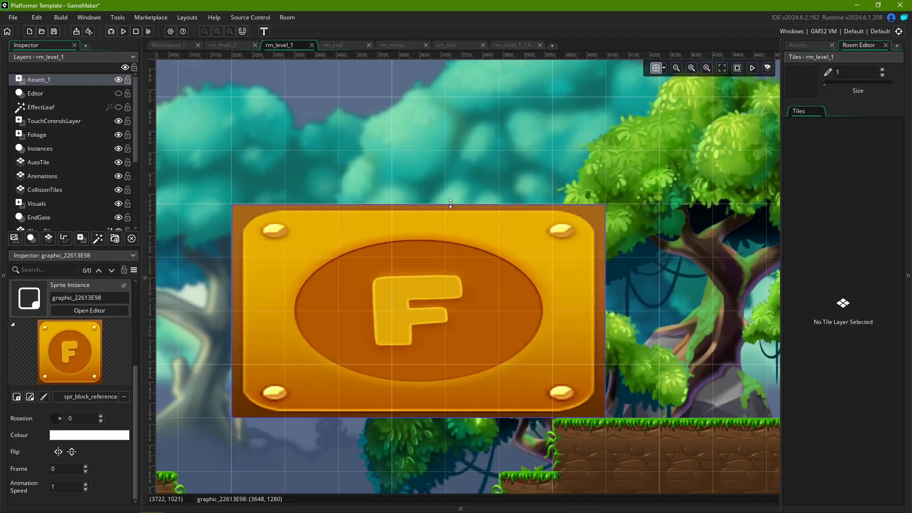
{"action": "left_click_drag", "start_coordinate": [451, 188], "coordinate": [453, 85]}
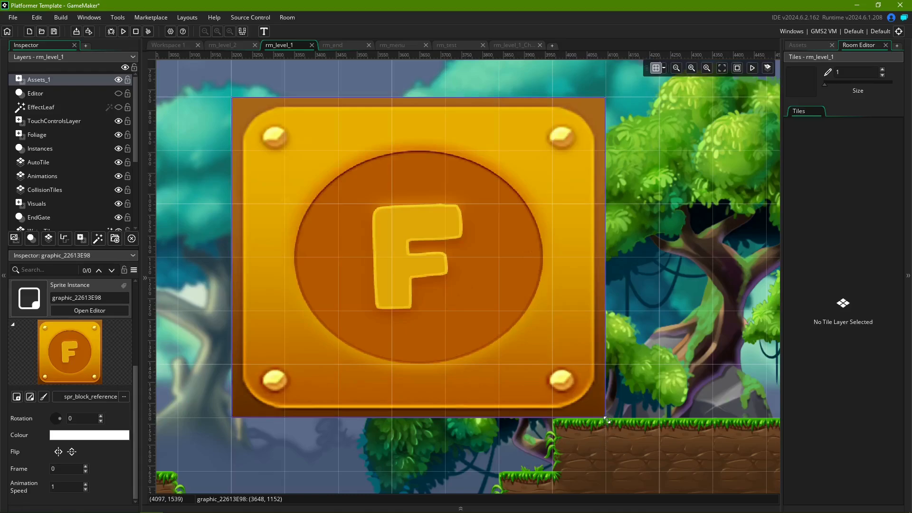
- Resize the spr_block_reference instance from its lower-right corner to a uniform 1.5 scale and rotate it to -180 degrees
{"action": "left_click_drag", "start_coordinate": [607, 419], "coordinate": [382, 285]}
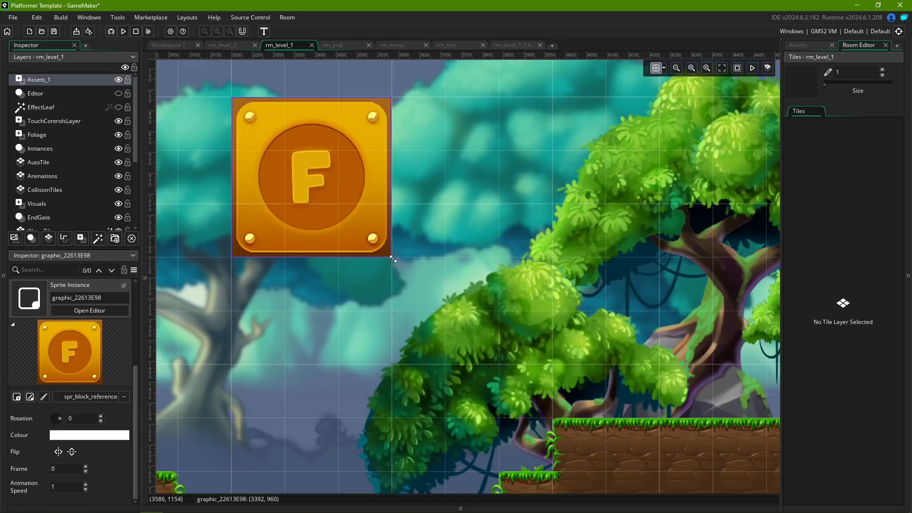
{"action": "key", "text": "ctrl+z"}
{"action": "left_click_drag", "start_coordinate": [395, 261], "coordinate": [566, 404], "text": "shift"}
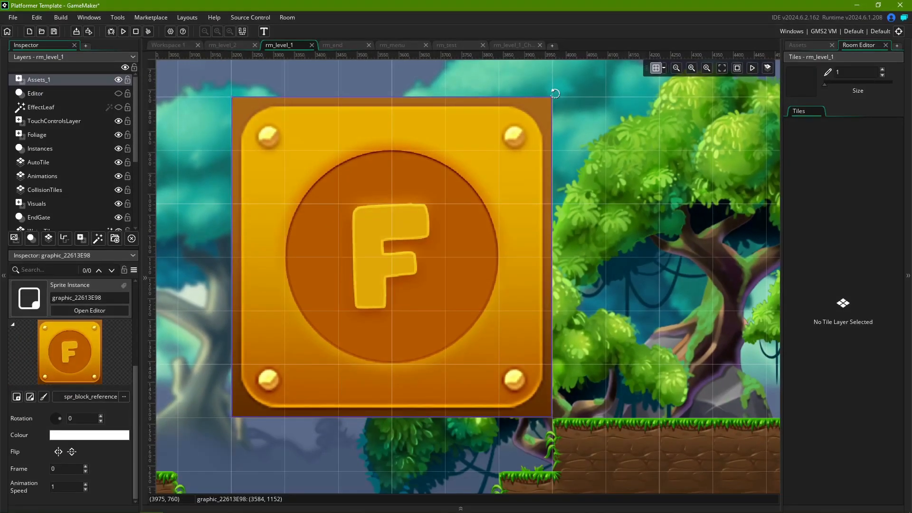
{"action": "left_click_drag", "start_coordinate": [555, 94], "coordinate": [300, 380]}
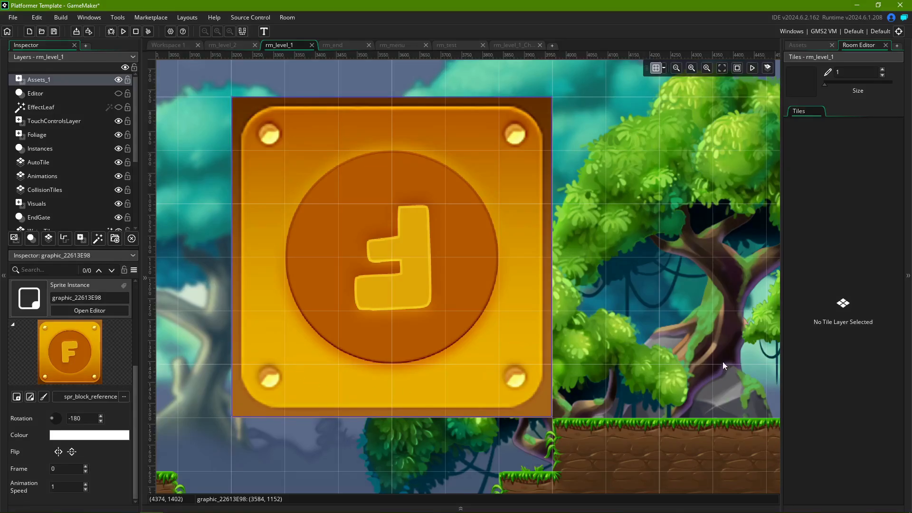
{"action": "left_click", "coordinate": [211, 250]}
- Open the properties of the rotated spr_block_reference instance and examine its position, scale and rotation settings
{"action": "double_click", "coordinate": [296, 241]}
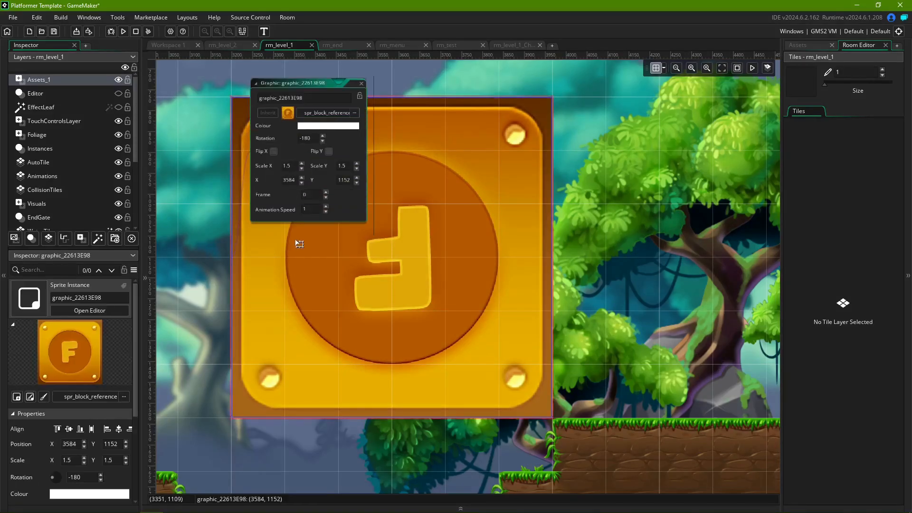
{"action": "left_click", "coordinate": [692, 67]}
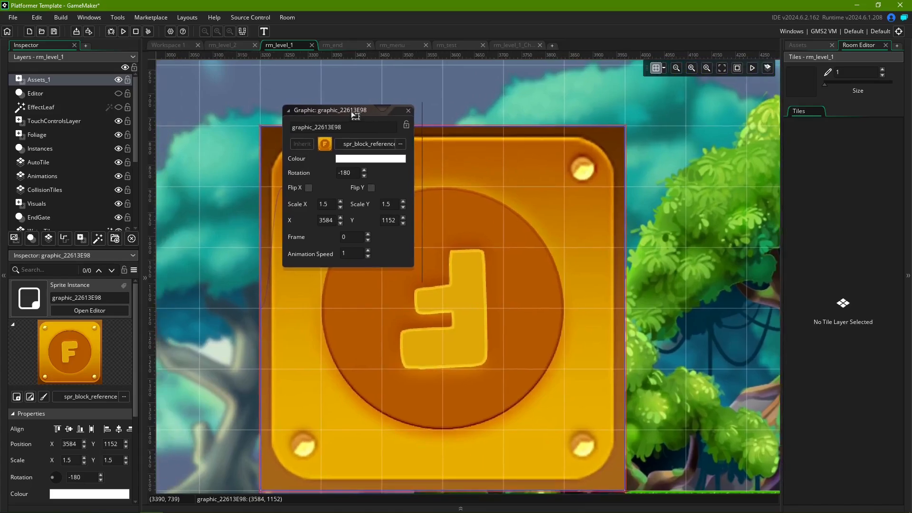
{"action": "left_click_drag", "start_coordinate": [355, 115], "coordinate": [528, 153]}
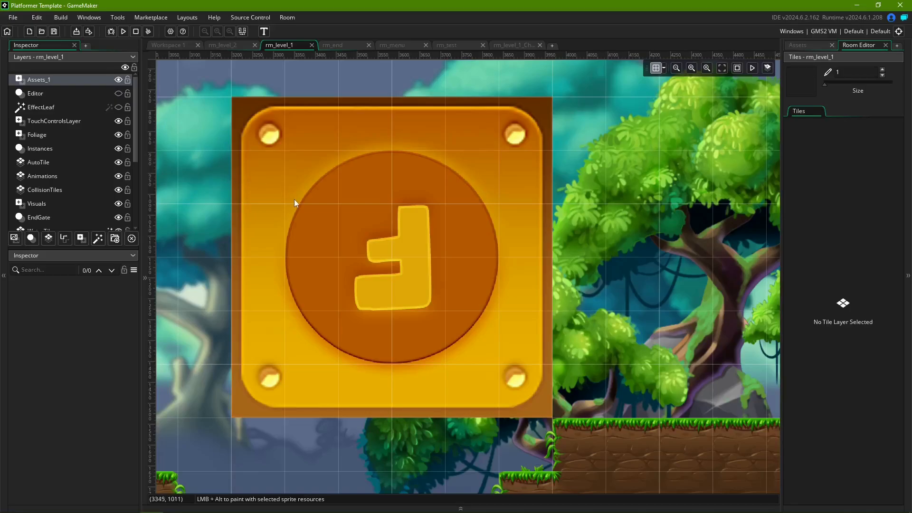
{"action": "left_click", "coordinate": [295, 202]}
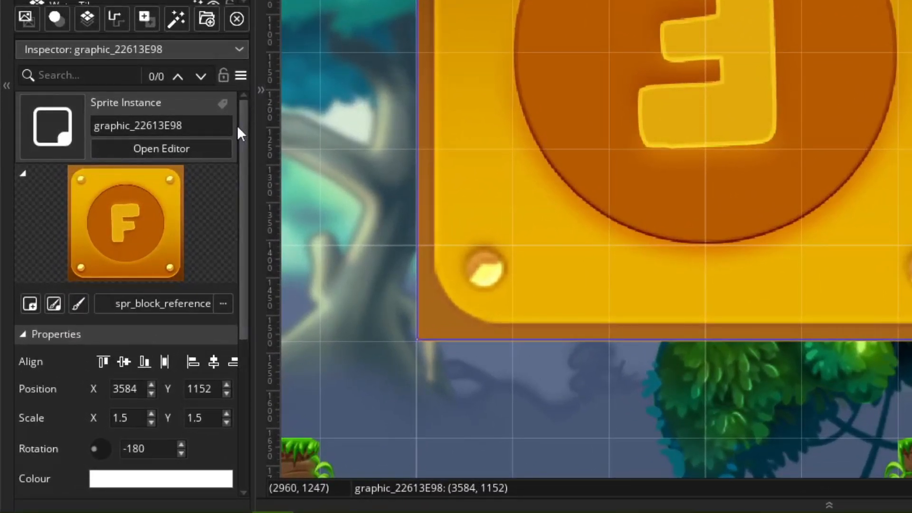
{"action": "left_click_drag", "start_coordinate": [244, 136], "coordinate": [238, 292]}
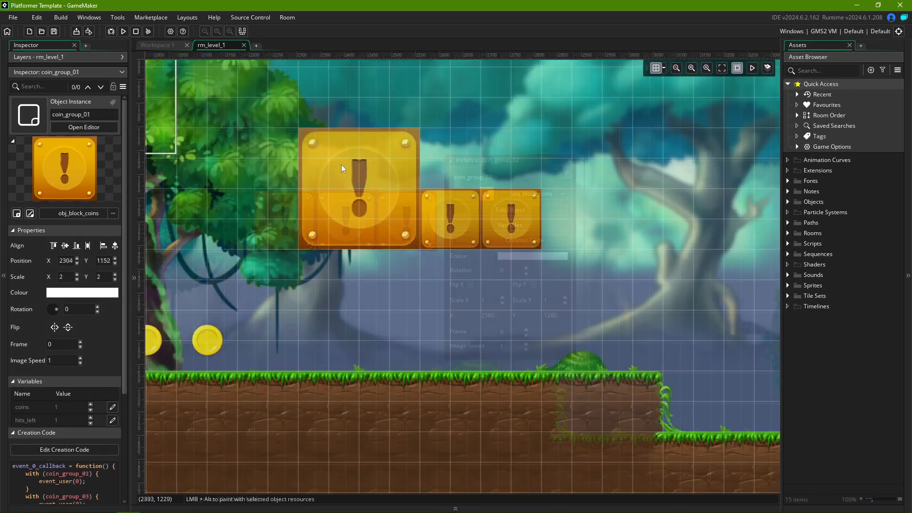
- Set coin_group_01's position to X 2432, Y 1280 and its X and Y scale to 1
{"action": "double_click", "coordinate": [347, 168]}
{"action": "double_click", "coordinate": [482, 267]}
{"action": "type", "text": "2432"}
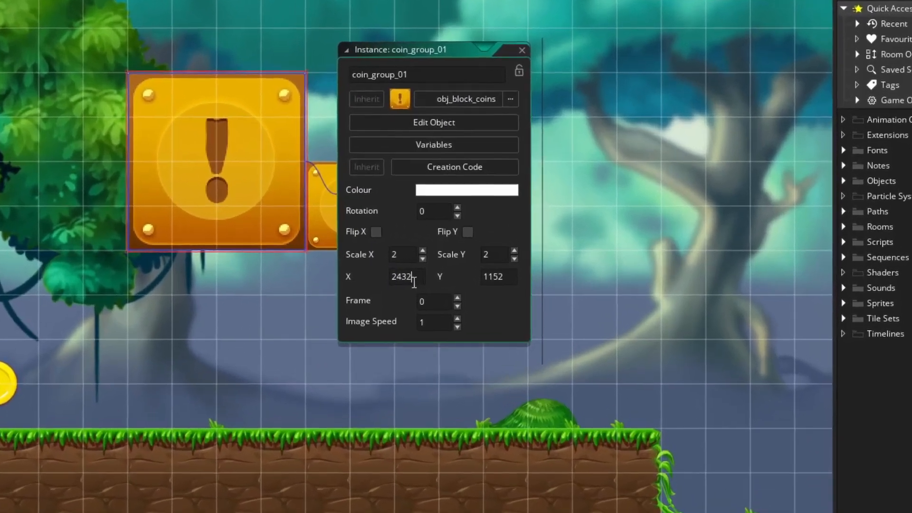
{"action": "type", "text": "280"}
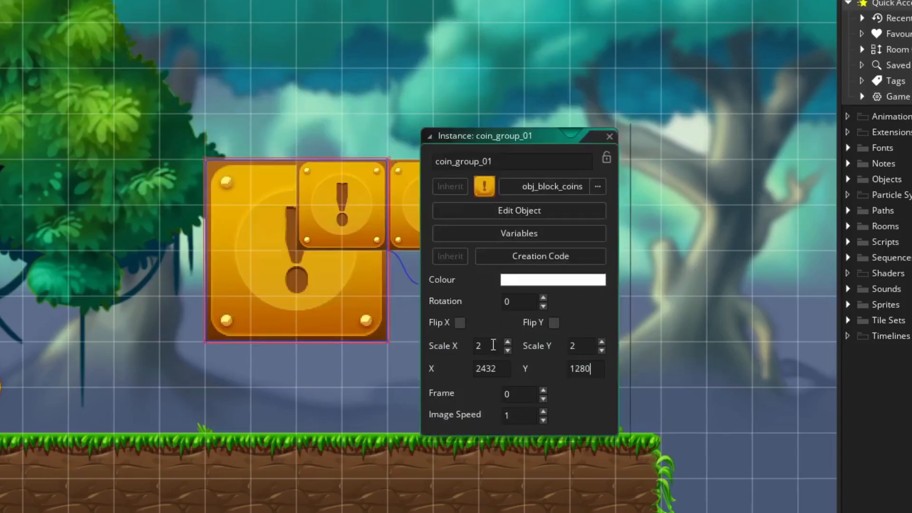
{"action": "type", "text": "1"}
{"action": "left_click_drag", "start_coordinate": [492, 345], "coordinate": [464, 343]}
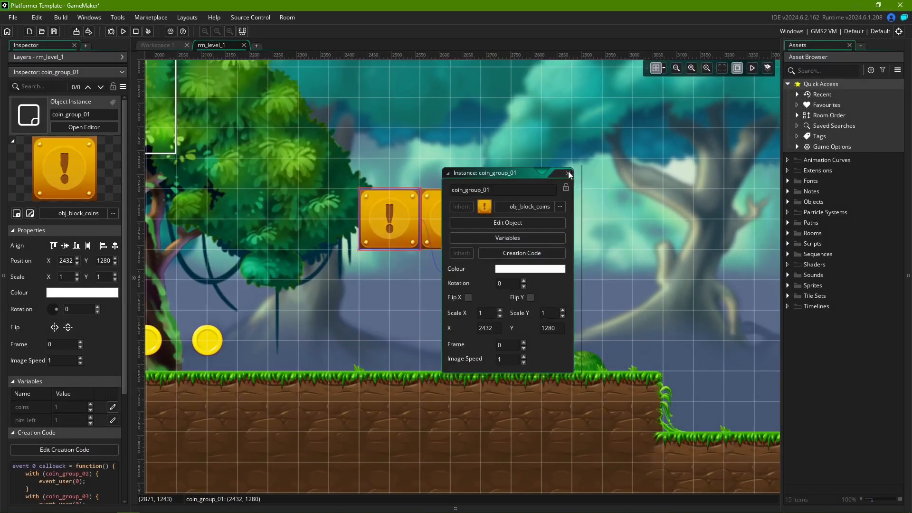
{"action": "left_click", "coordinate": [518, 136]}
- Set the coins variable of coin_group_02 to 3 and open the properties of the next coin block
{"action": "double_click", "coordinate": [340, 203]}
{"action": "left_click", "coordinate": [562, 240]}
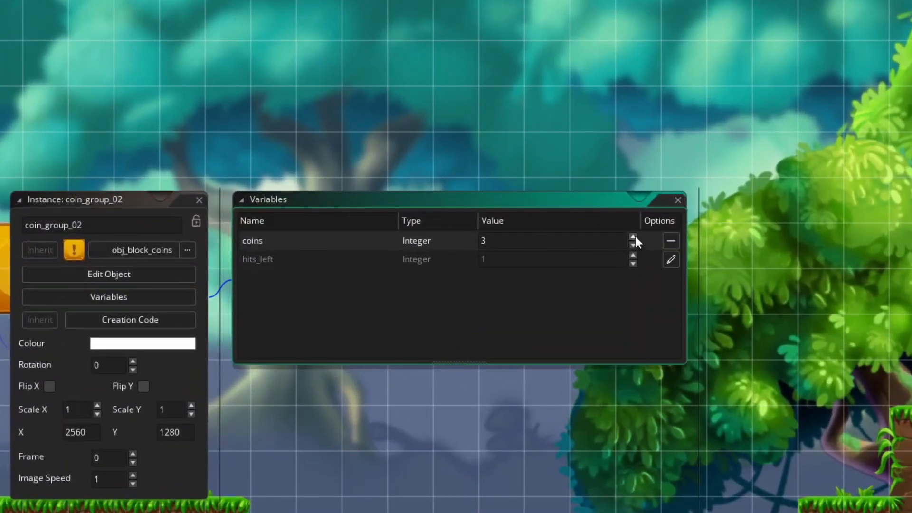
{"action": "left_click", "coordinate": [194, 198]}
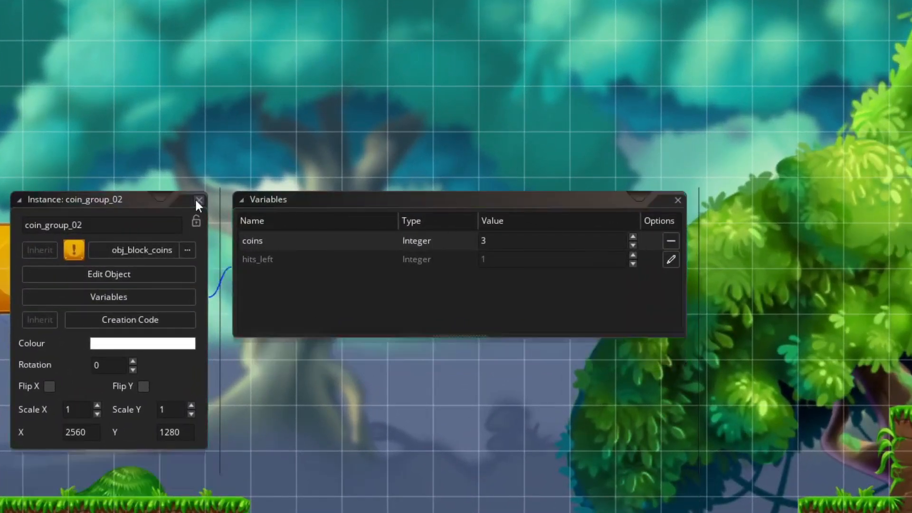
{"action": "double_click", "coordinate": [221, 238]}
{"action": "left_click", "coordinate": [348, 298]}
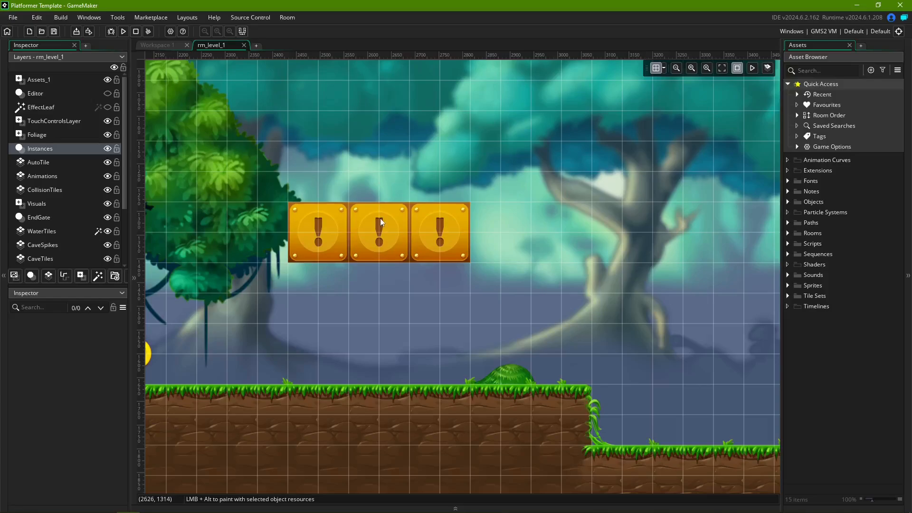
- Open the properties of coin_group_02, the middle coin block, and examine its instance settings in full
{"action": "double_click", "coordinate": [380, 218]}
{"action": "left_click", "coordinate": [379, 233]}
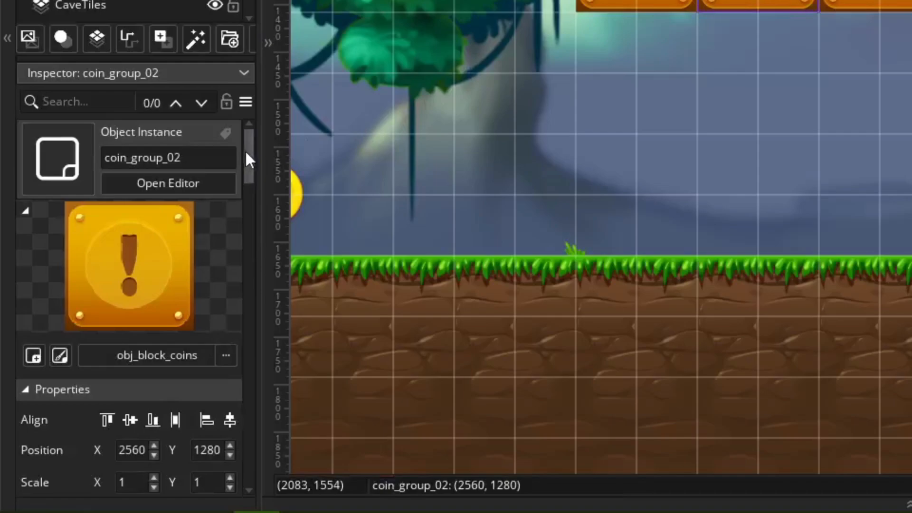
{"action": "left_click_drag", "start_coordinate": [123, 336], "coordinate": [128, 351]}
{"action": "left_click_drag", "start_coordinate": [255, 182], "coordinate": [290, 387]}
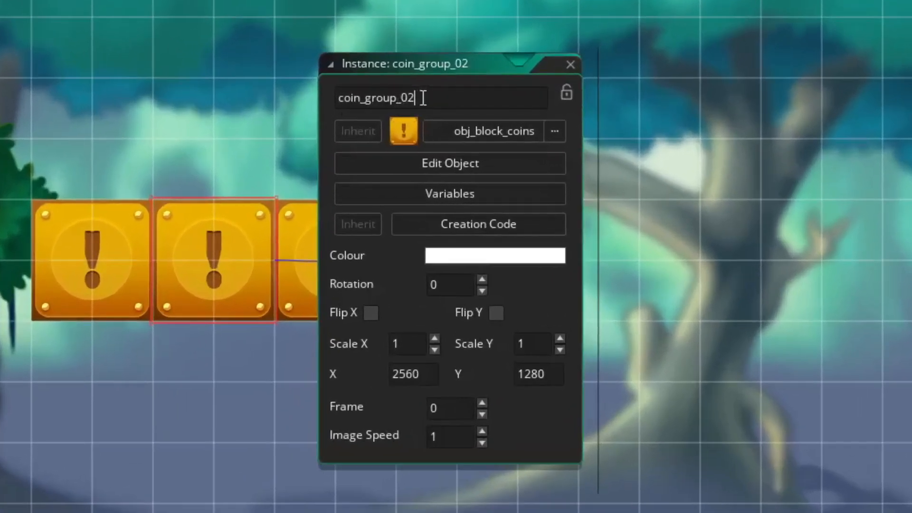
- Check coin_group_02's instance name and look through rm_level_1's instance creation order
{"action": "left_click_drag", "start_coordinate": [481, 151], "coordinate": [433, 153]}
{"action": "left_click", "coordinate": [427, 100]}
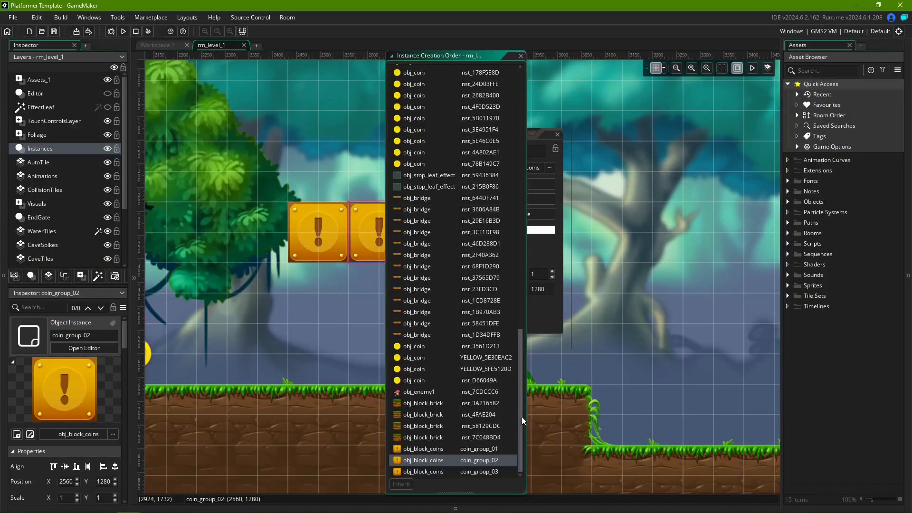
{"action": "left_click_drag", "start_coordinate": [522, 417], "coordinate": [524, 142]}
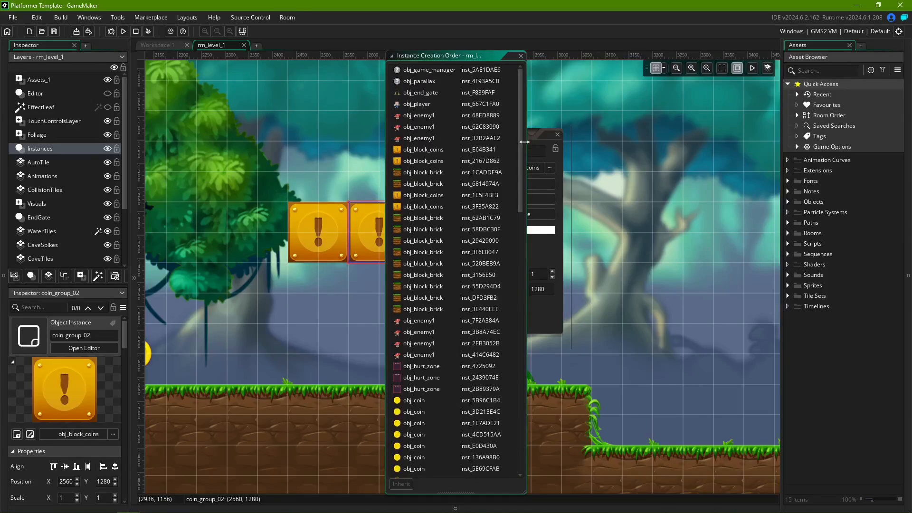
{"action": "left_click", "coordinate": [549, 96]}
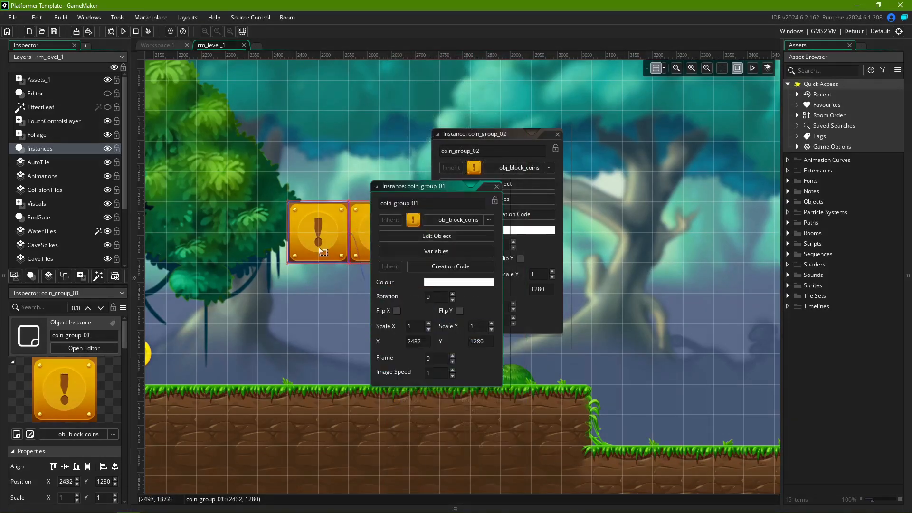
- Open coin_group_01's creation code, copy the selected text and test the coin blocks by jumping in the running game
{"action": "left_click", "coordinate": [435, 268]}
{"action": "double_click", "coordinate": [371, 151]}
{"action": "key", "text": "ctrl+c"}
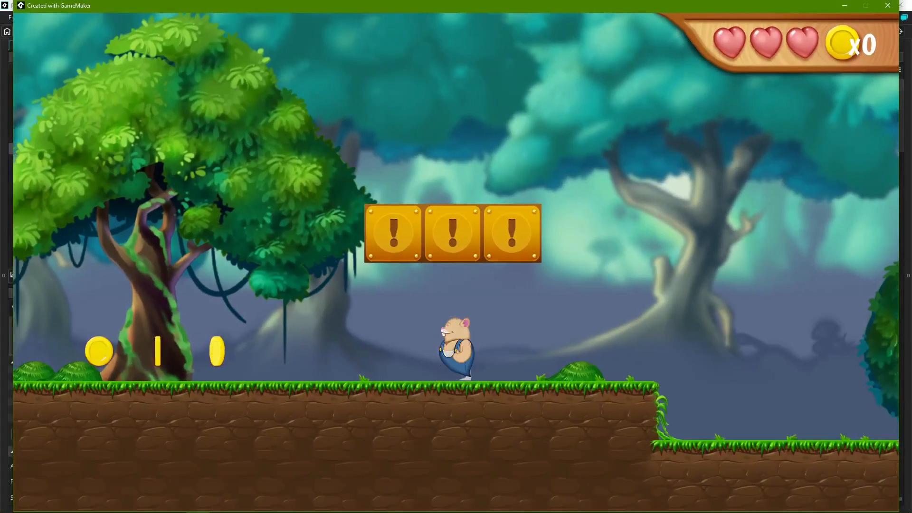
{"action": "key", "text": "space"}
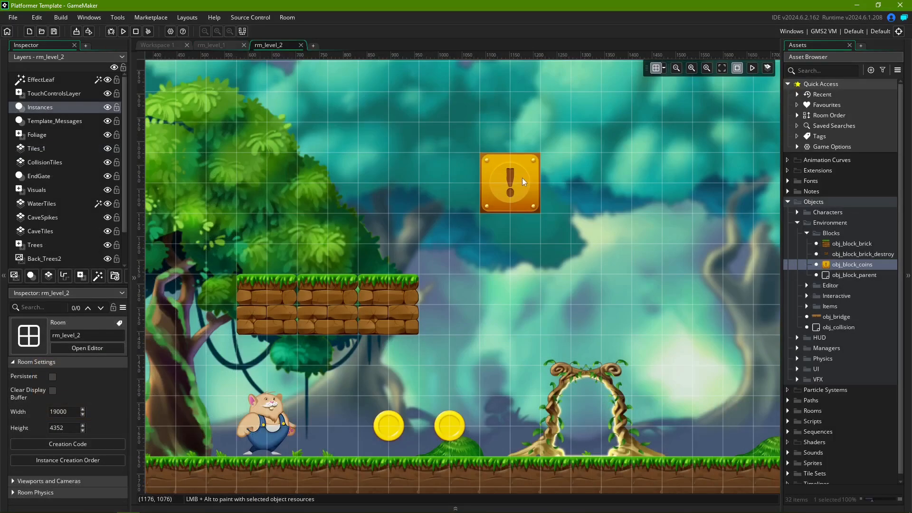
- Open the properties of the coin block in rm_level_2 and replace its instance name with the copied text
{"action": "double_click", "coordinate": [522, 177]}
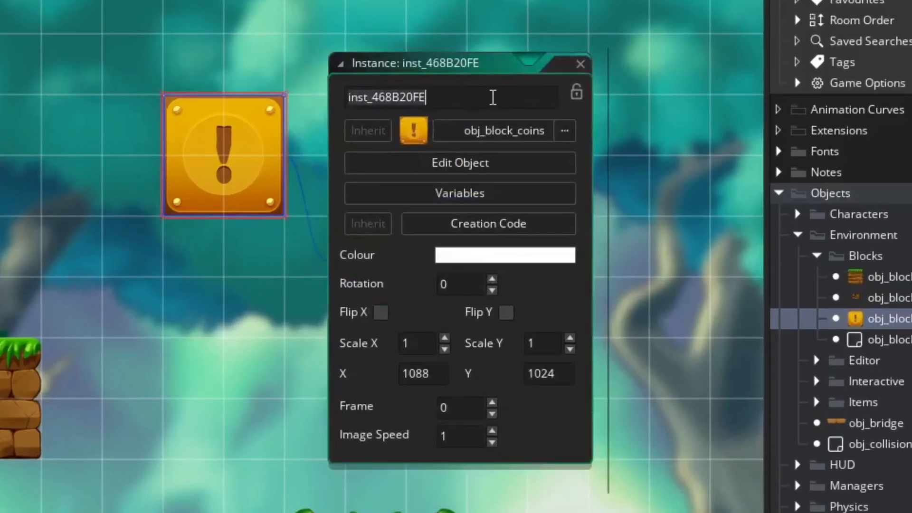
{"action": "key", "text": "ctrl+v"}
{"action": "key", "text": "Return"}
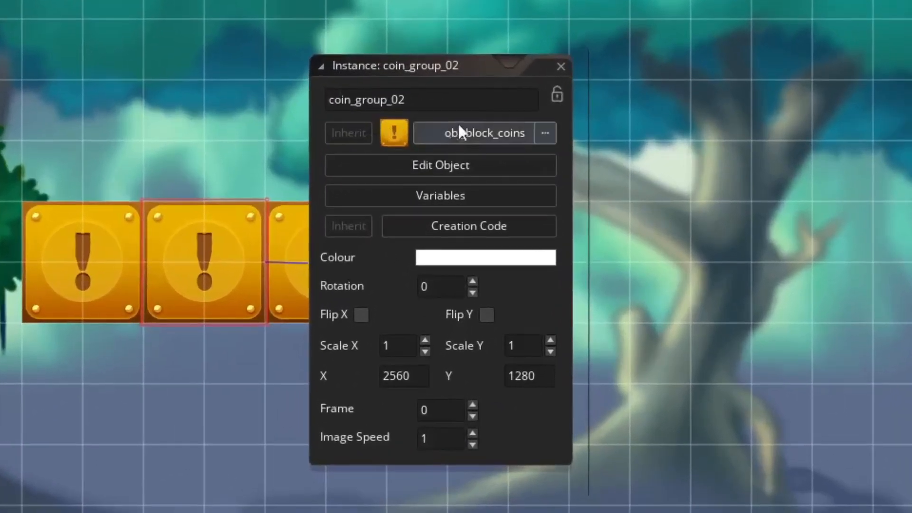
- Lock the coin_group_02 instance in rm_level_1 and try to edit it while it is locked
{"action": "left_click", "coordinate": [557, 96]}
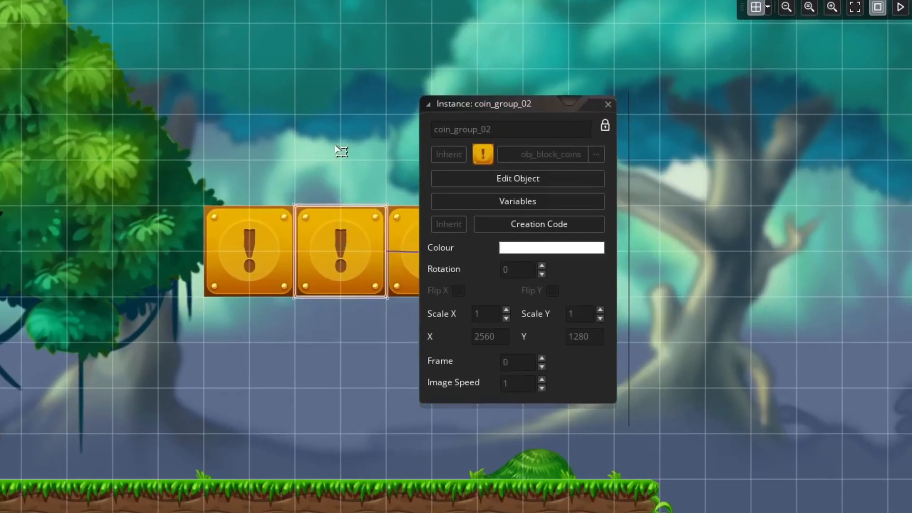
{"action": "left_click", "coordinate": [342, 248]}
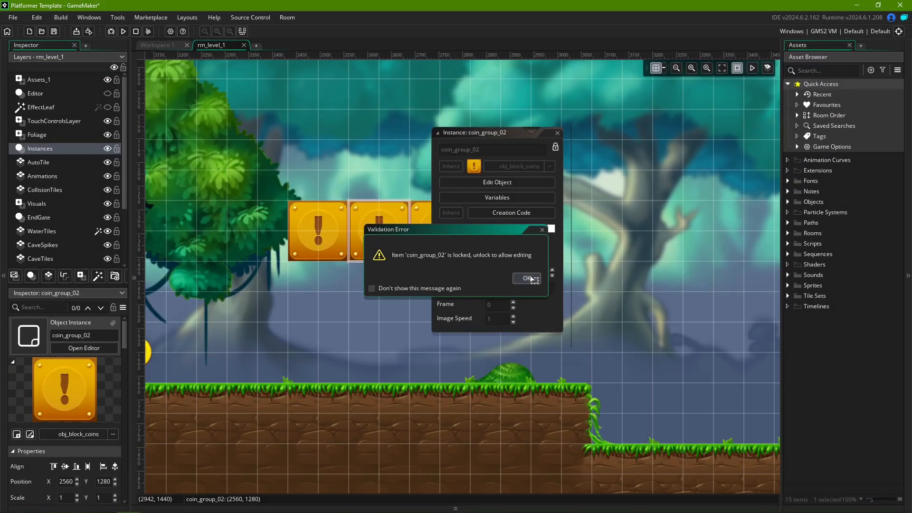
{"action": "left_click", "coordinate": [562, 322]}
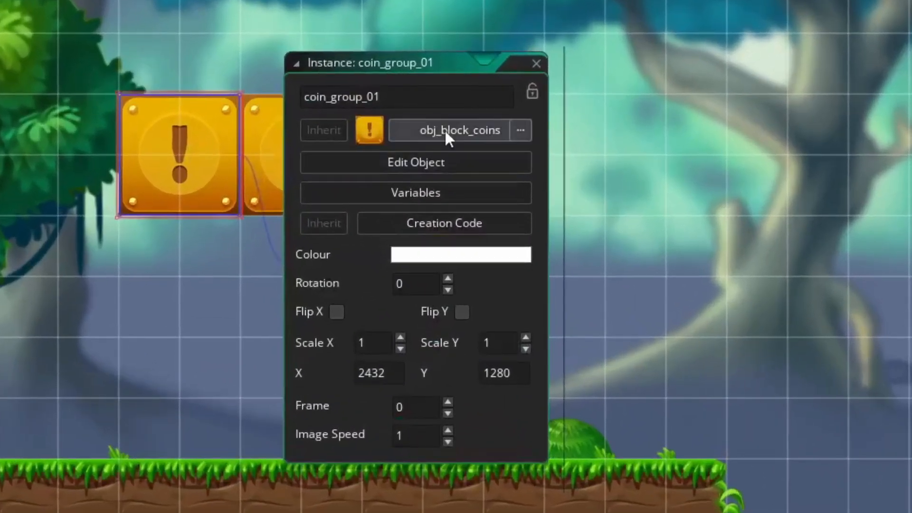
- Change coin_group_01's object to obj_block_heart from the Environment Blocks folder and close its properties
{"action": "left_click", "coordinate": [446, 132]}
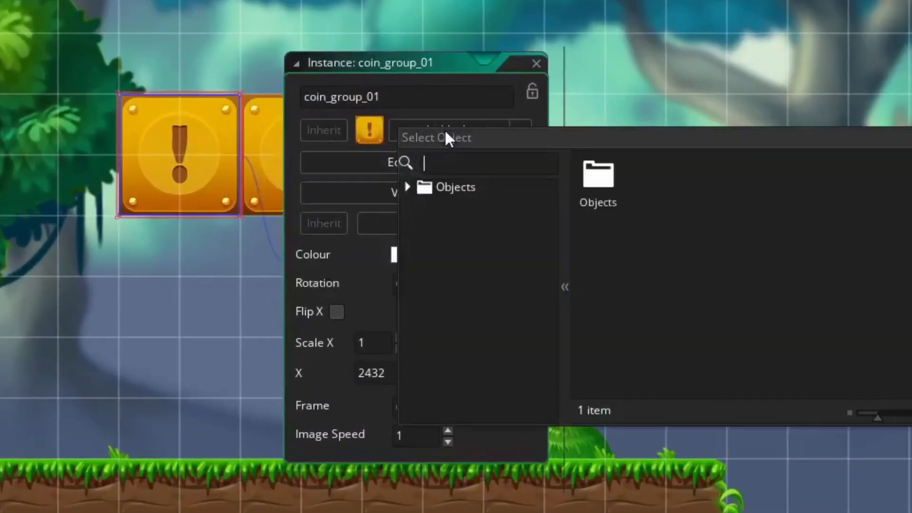
{"action": "left_click", "coordinate": [601, 184]}
{"action": "left_click", "coordinate": [721, 182]}
{"action": "left_click", "coordinate": [654, 186]}
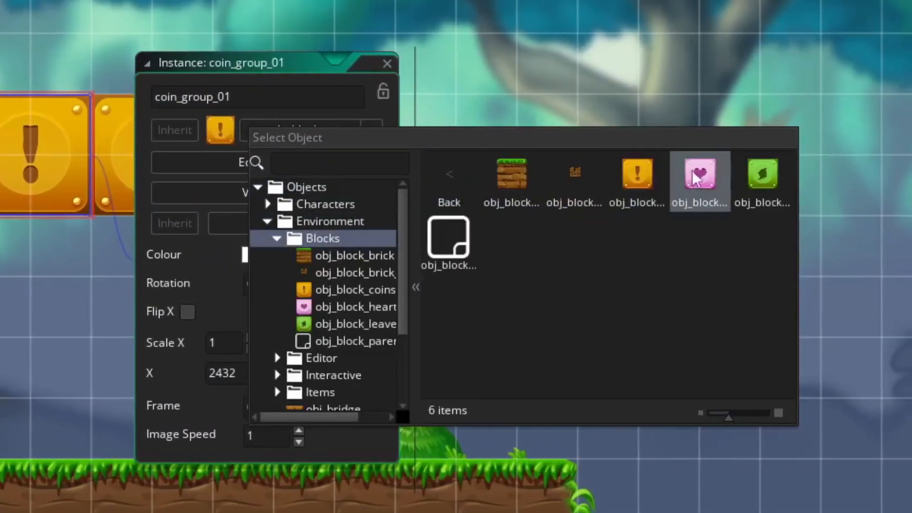
{"action": "left_click", "coordinate": [699, 175]}
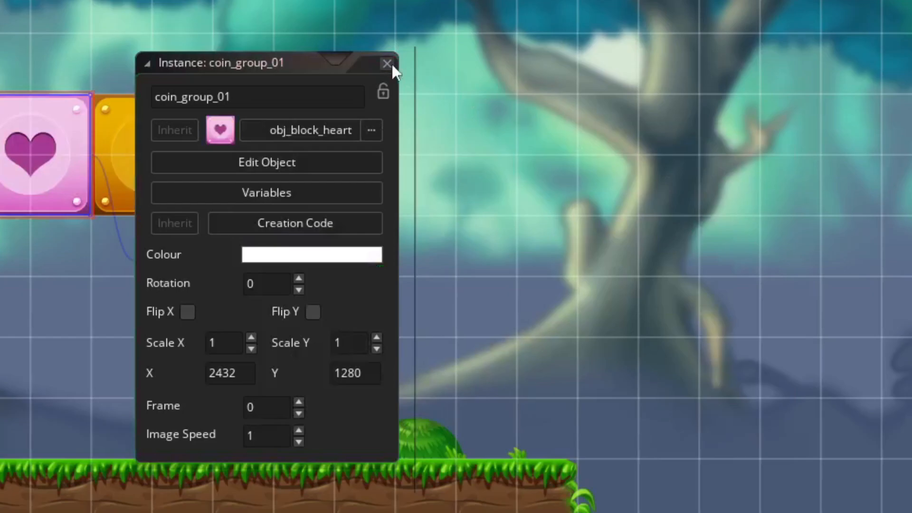
{"action": "left_click", "coordinate": [391, 64]}
- Change coin_group_03's object to obj_block_leaves from the Environment Blocks folder and close its properties
{"action": "double_click", "coordinate": [289, 148]}
{"action": "left_click", "coordinate": [461, 129]}
{"action": "left_click", "coordinate": [451, 176]}
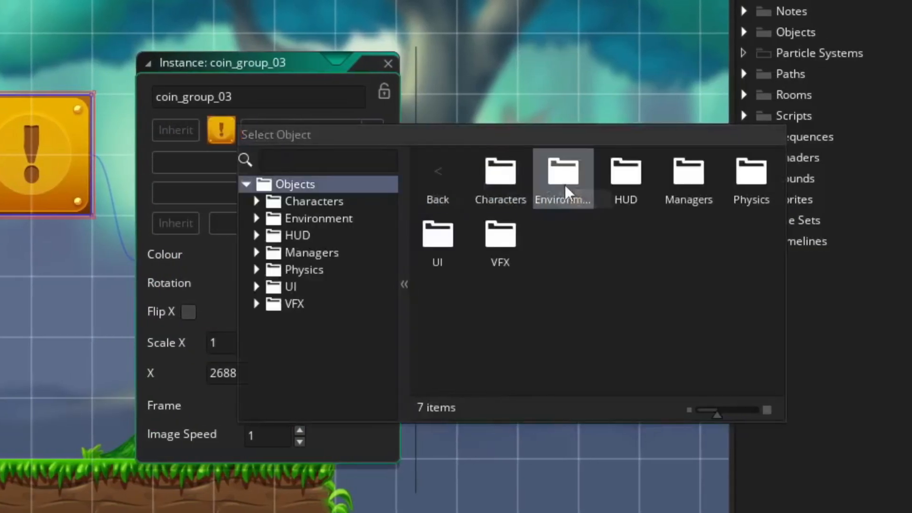
{"action": "left_click", "coordinate": [565, 185]}
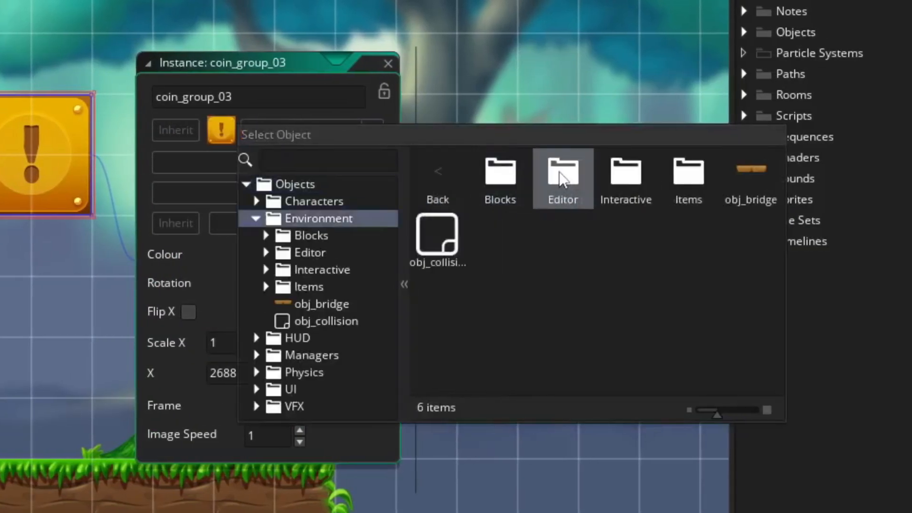
{"action": "left_click", "coordinate": [500, 176]}
{"action": "left_click", "coordinate": [754, 173]}
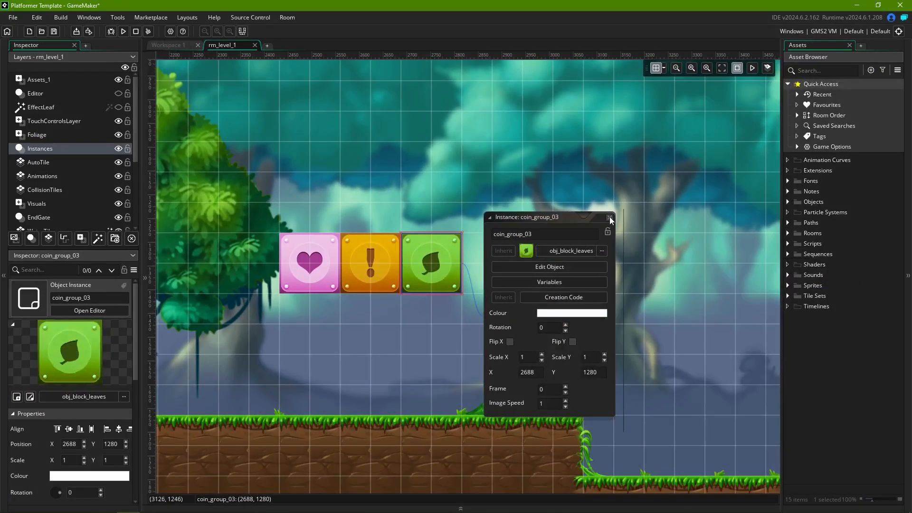
{"action": "left_click", "coordinate": [610, 217]}
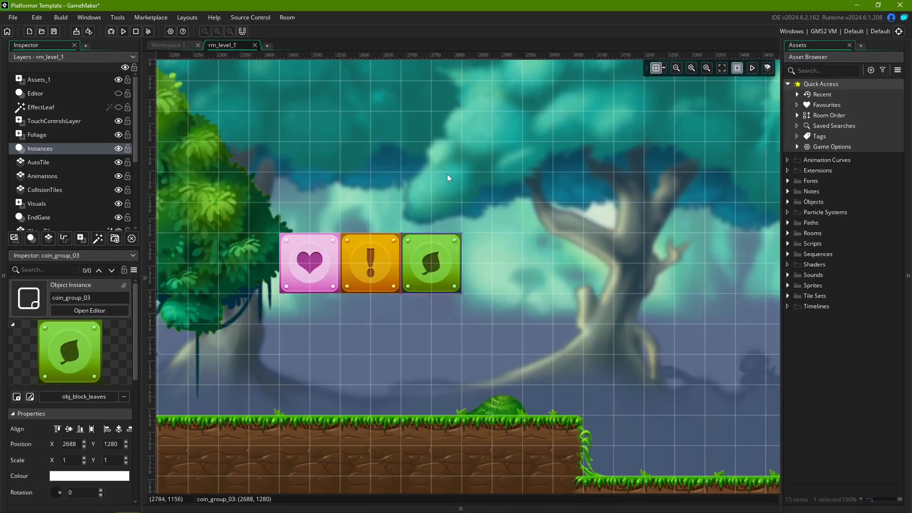
- Run the game and move the character beneath the heart, coin and leaf blocks, jumping to test them
{"action": "key", "text": "F5"}
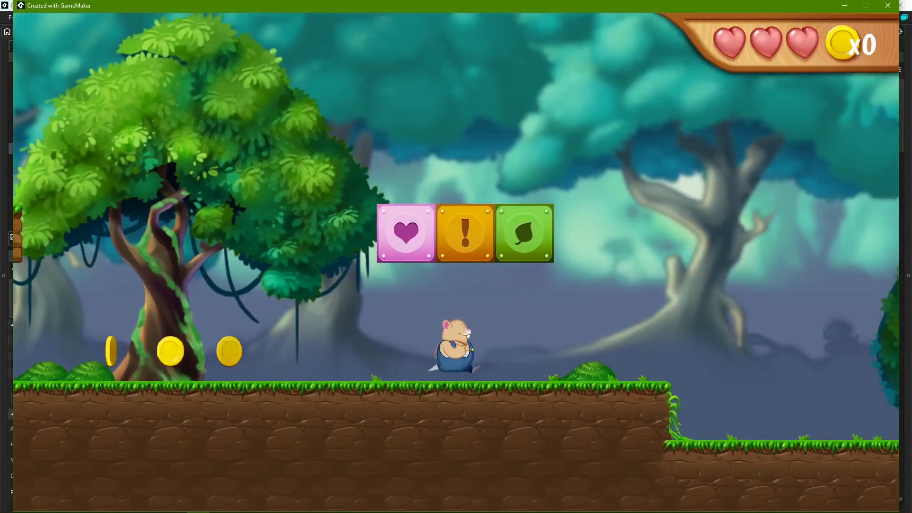
{"action": "key", "text": "Right"}
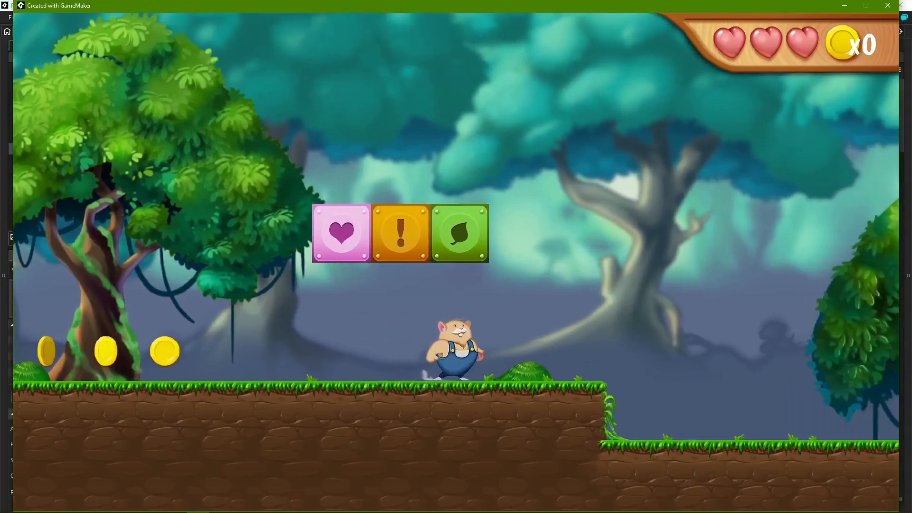
{"action": "key", "text": "Left"}
{"action": "key", "text": "Right"}
{"action": "key", "text": "space"}
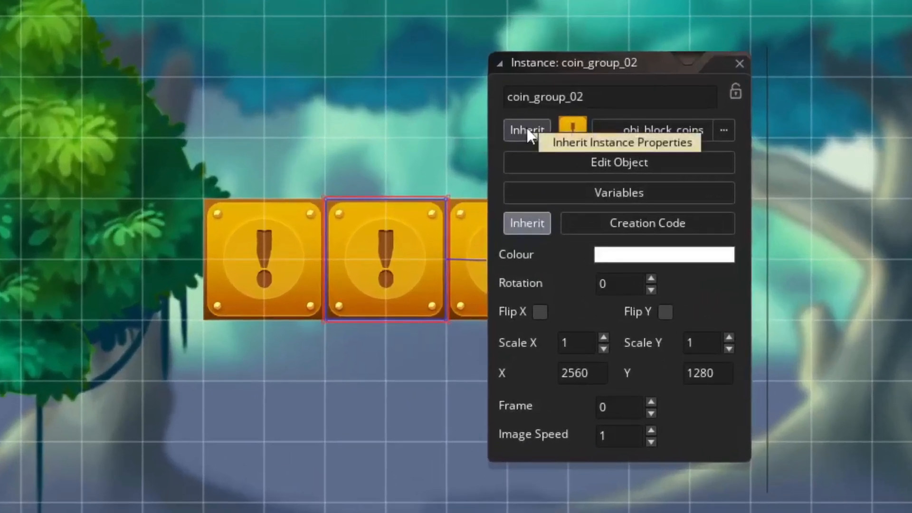
- Make coin_group_02 in rm_level_1_Child_0 inherit its instance properties and compare it with the same block in rm_level_1
{"action": "left_click", "coordinate": [527, 127]}
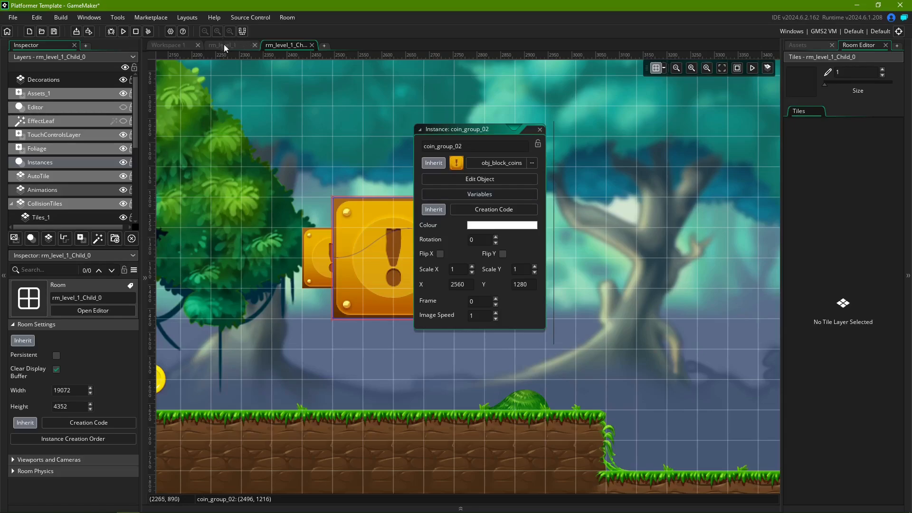
{"action": "left_click", "coordinate": [200, 18]}
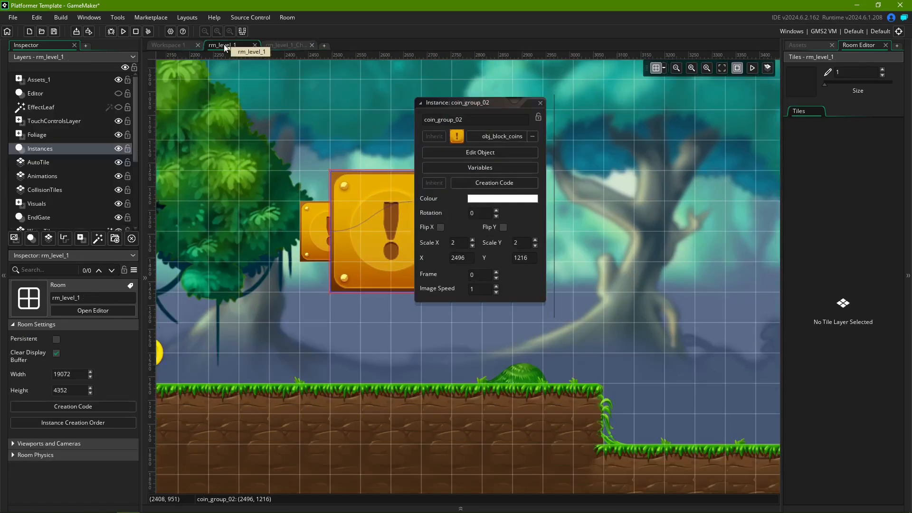
{"action": "left_click", "coordinate": [290, 46]}
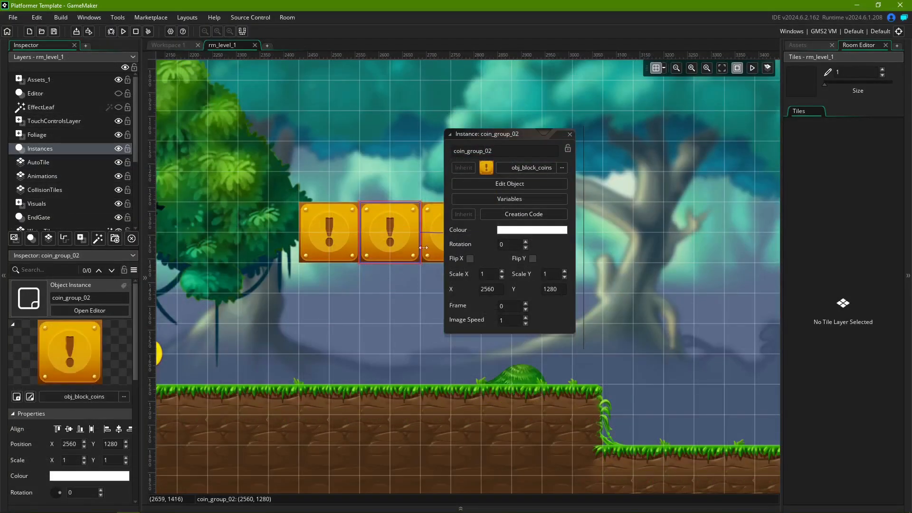
- Open obj_block_coins for editing from coin_group_02 and examine its events, parent and variable definitions
{"action": "left_click", "coordinate": [472, 183]}
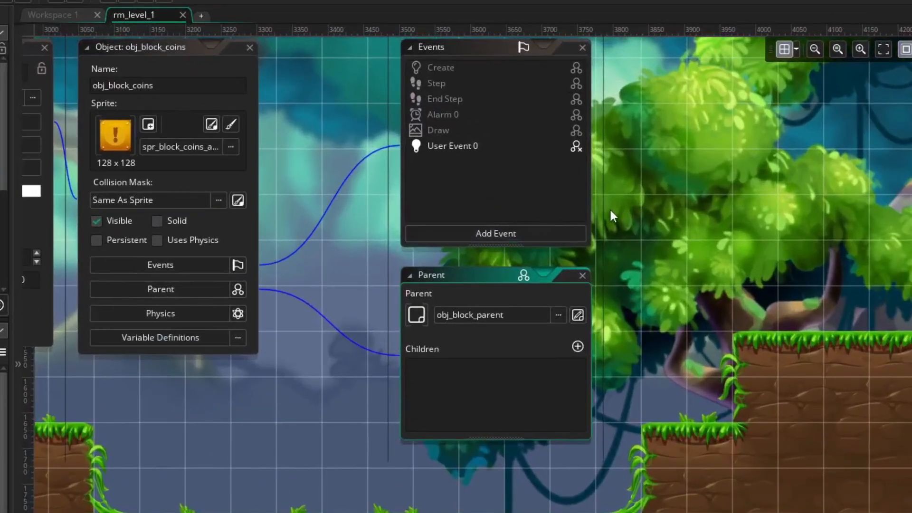
{"action": "middle_click_drag", "start_coordinate": [611, 214], "coordinate": [612, 248]}
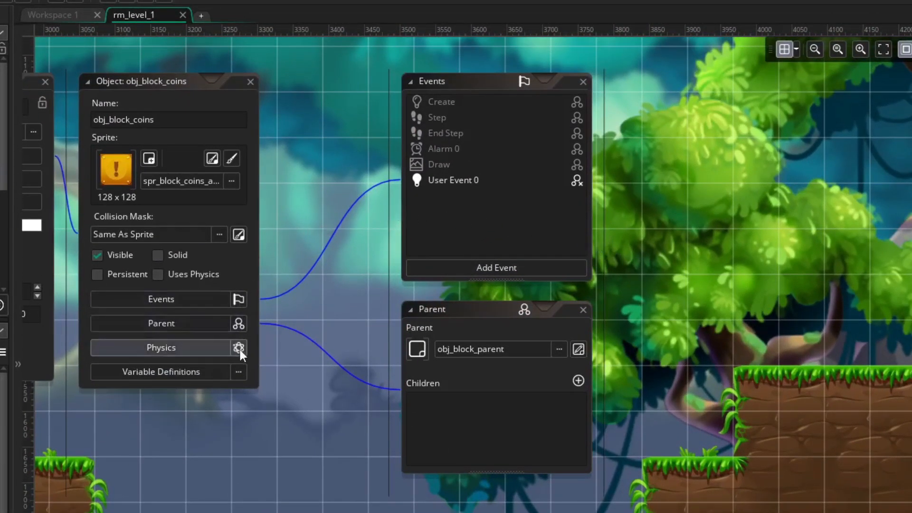
{"action": "left_click", "coordinate": [239, 371]}
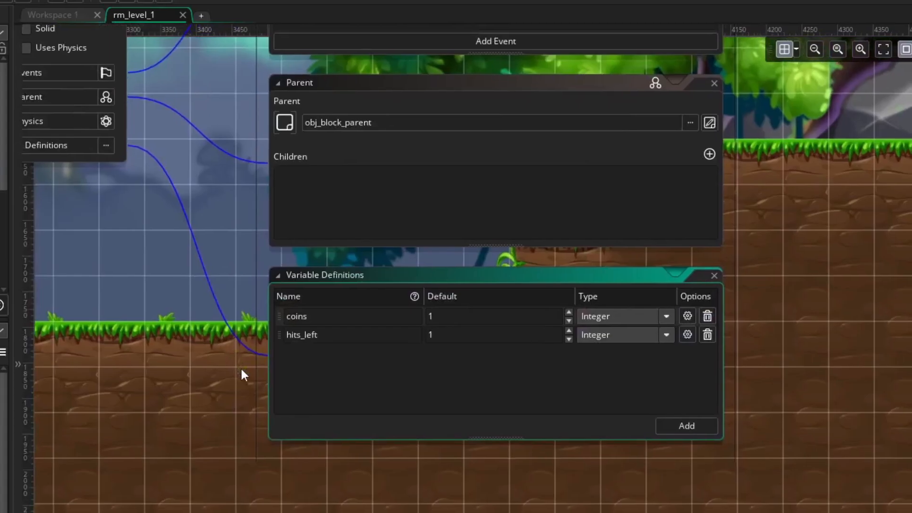
{"action": "middle_click_drag", "start_coordinate": [206, 153], "coordinate": [488, 422]}
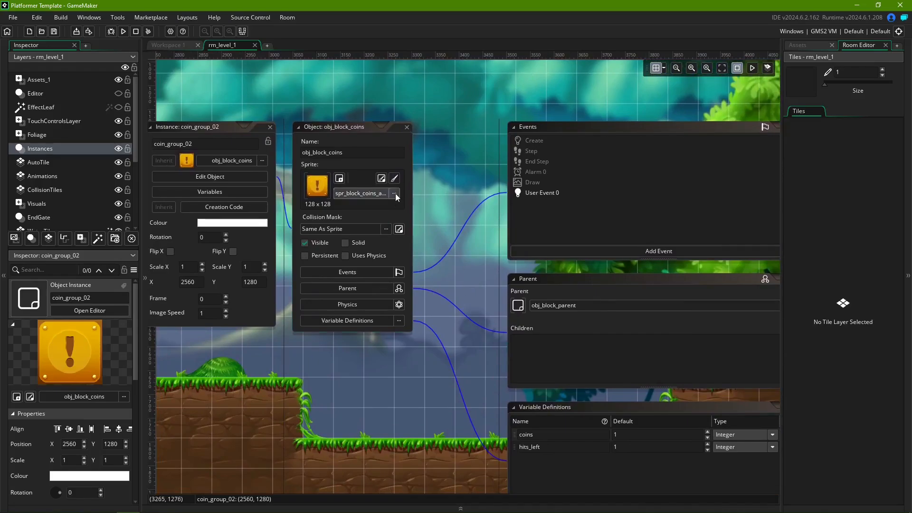
- Change obj_block_coins's sprite to spr_block_leaves and check its instances throughout rm_level_1
{"action": "left_click", "coordinate": [395, 194]}
{"action": "left_click", "coordinate": [533, 217]}
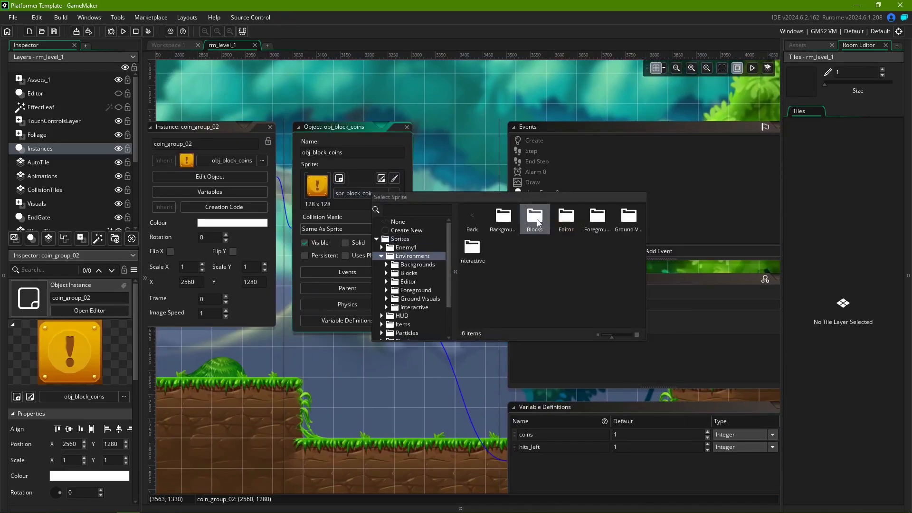
{"action": "left_click", "coordinate": [533, 217]}
{"action": "left_click", "coordinate": [594, 217]}
{"action": "middle_click_drag", "start_coordinate": [221, 356], "coordinate": [504, 363]}
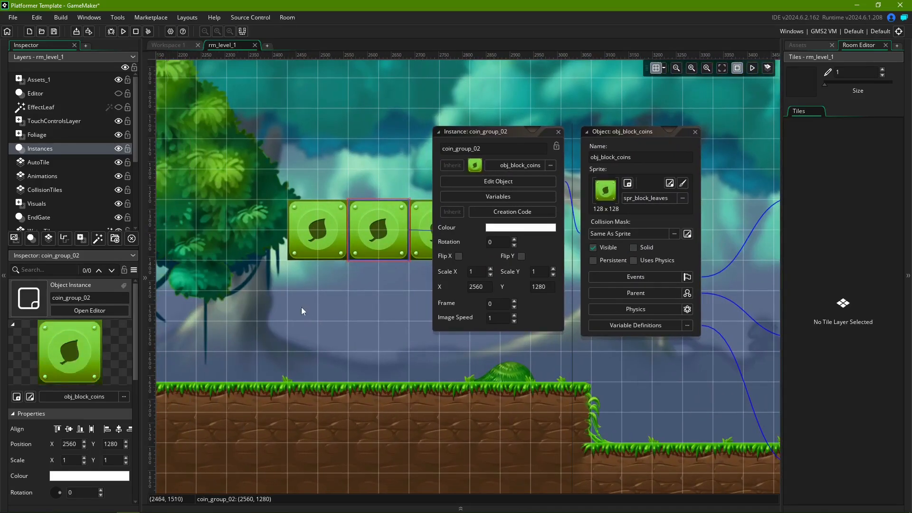
{"action": "scroll", "coordinate": [275, 258], "scroll_direction": "down", "scroll_amount": 5, "text": "ctrl"}
{"action": "middle_click_drag", "start_coordinate": [630, 218], "coordinate": [278, 231]}
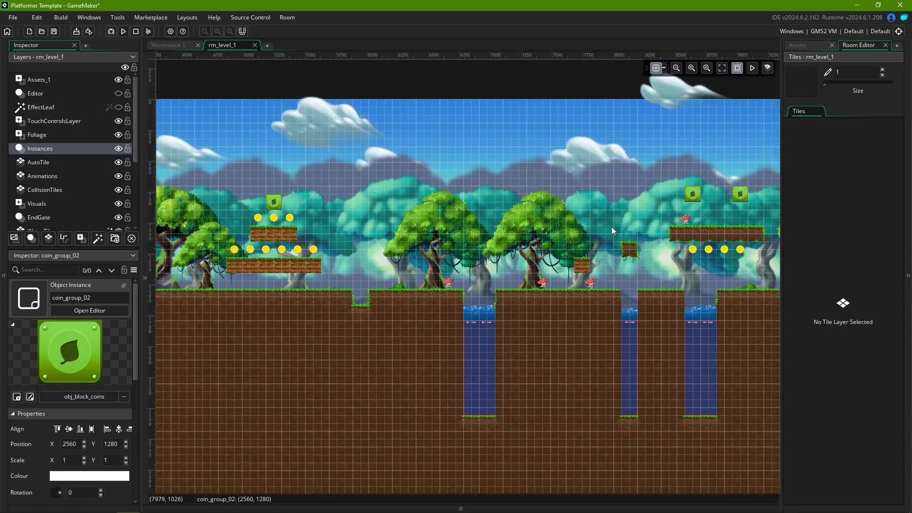
{"action": "middle_click_drag", "start_coordinate": [611, 232], "coordinate": [361, 232]}
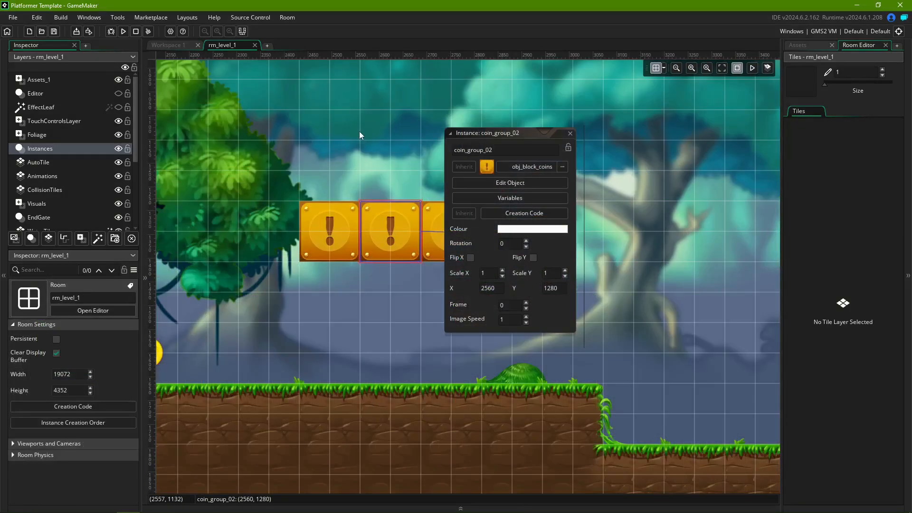
- Override coin_group_02's coins variable with the value 3
{"action": "left_click", "coordinate": [460, 198]}
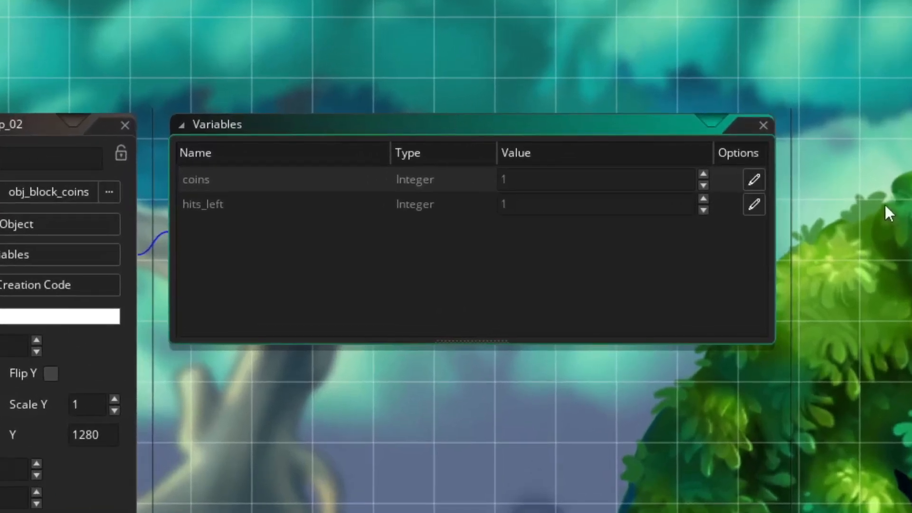
{"action": "left_click", "coordinate": [755, 179]}
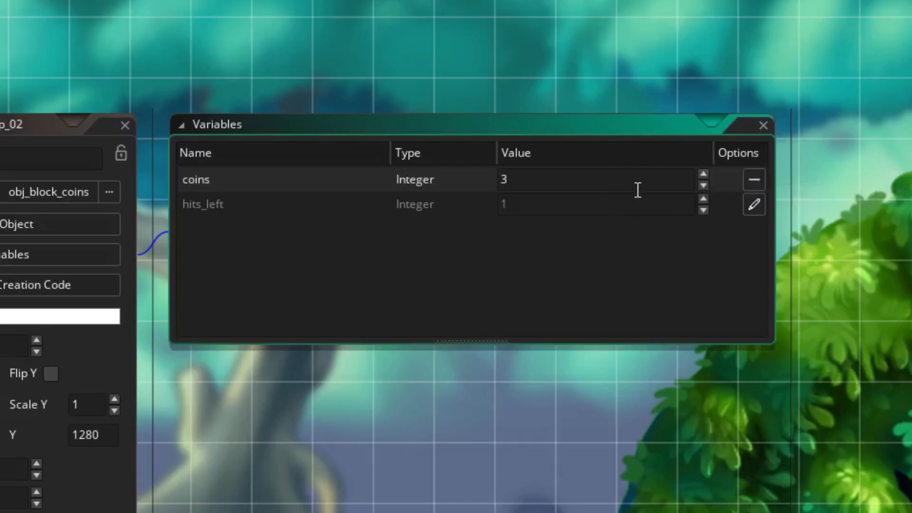
- Remove the coins variable override from coin_group_02
{"action": "left_click", "coordinate": [749, 181]}
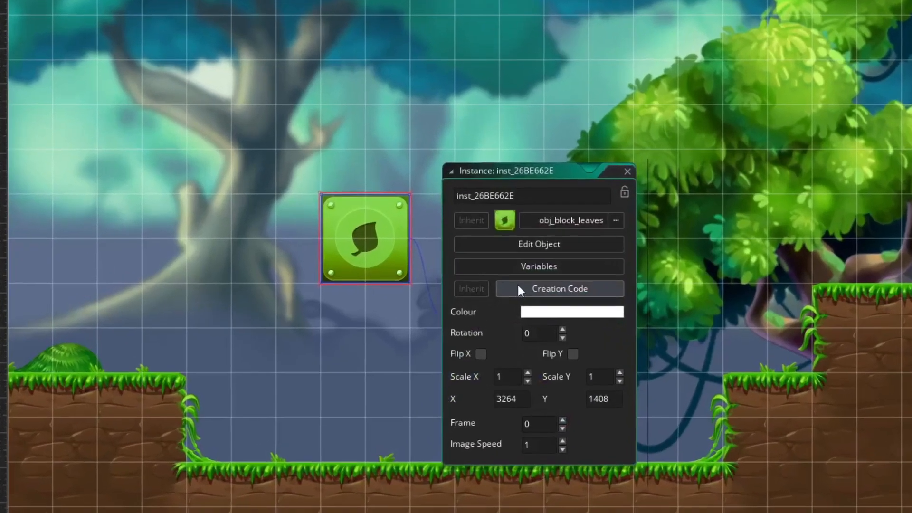
- Open the creation code of the obj_block_leaves instance and of coin_group_01, and make the character jump under the coin blocks in the running game
{"action": "left_click", "coordinate": [518, 289]}
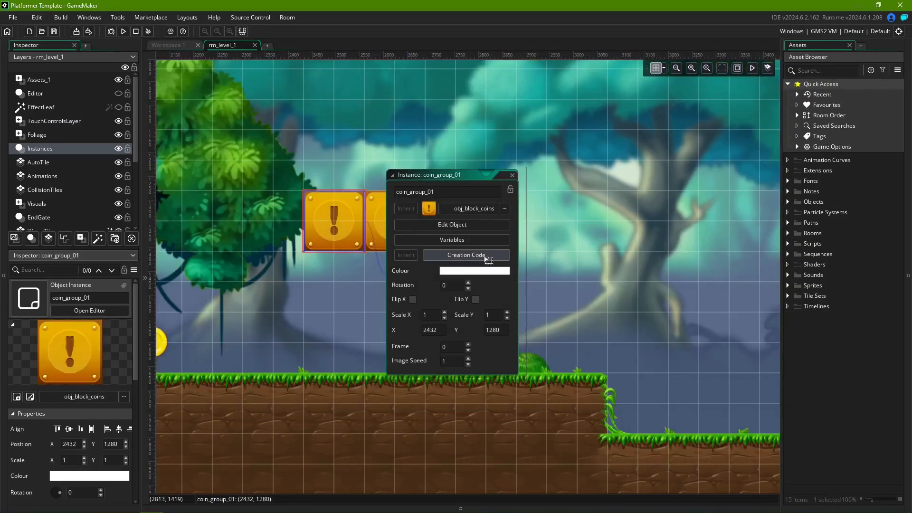
{"action": "left_click", "coordinate": [487, 259]}
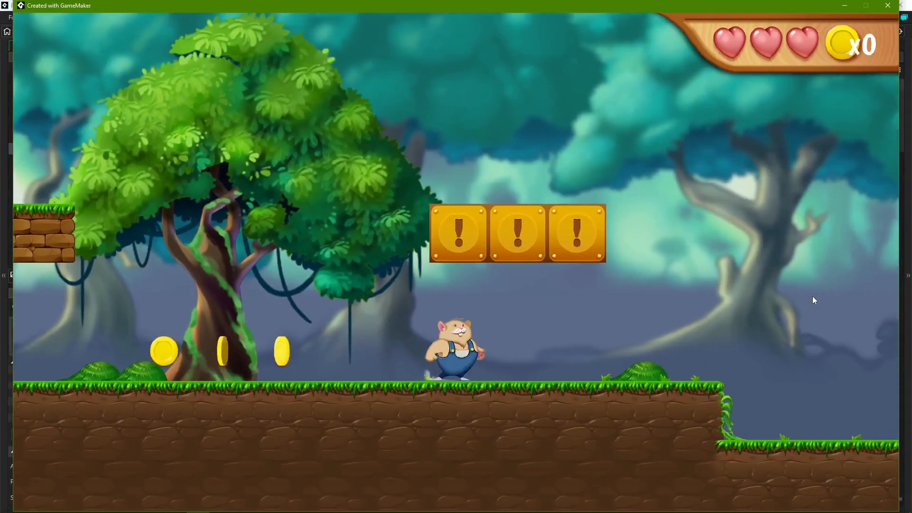
{"action": "key", "text": "space"}
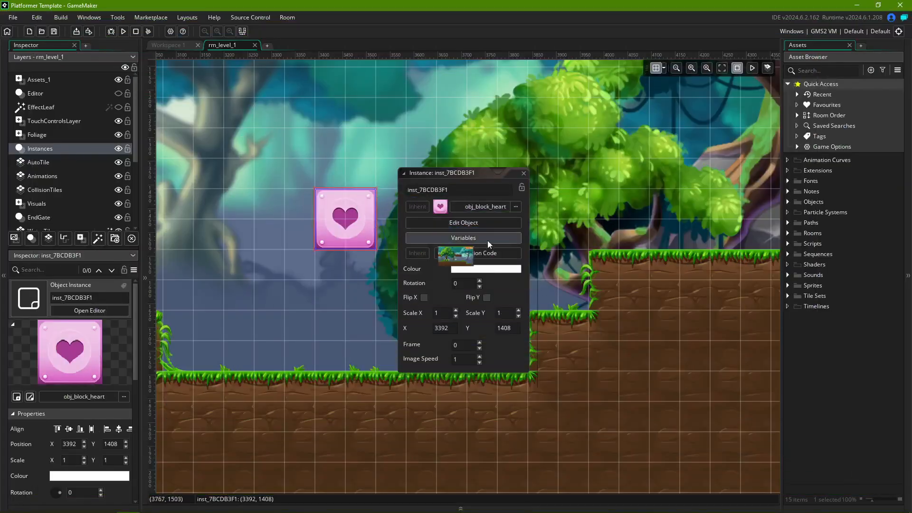
- Write creation code for the obj_block_heart instance that sets hits_left to 9000 and coins to 1000000
{"action": "left_click", "coordinate": [484, 244]}
{"action": "key", "text": "Return"}
{"action": "type", "text": "coins ="}
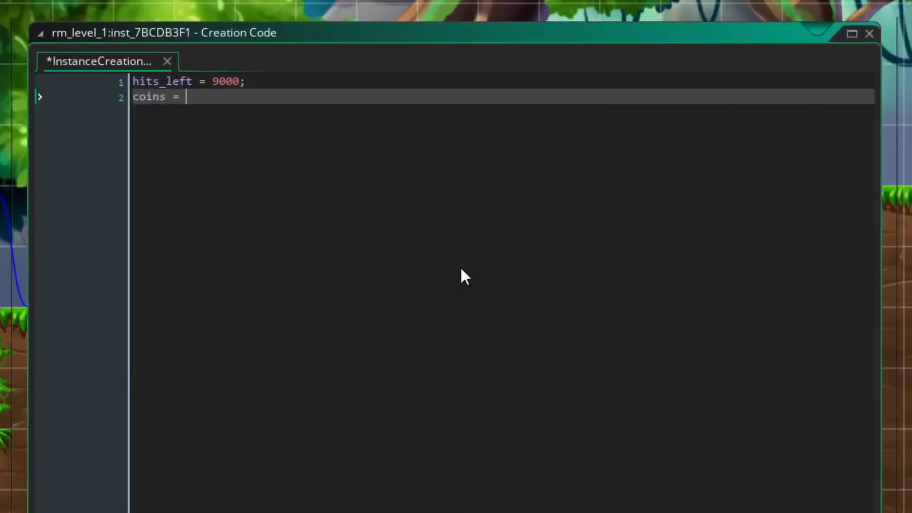
{"action": "type", "text": "1000000;"}
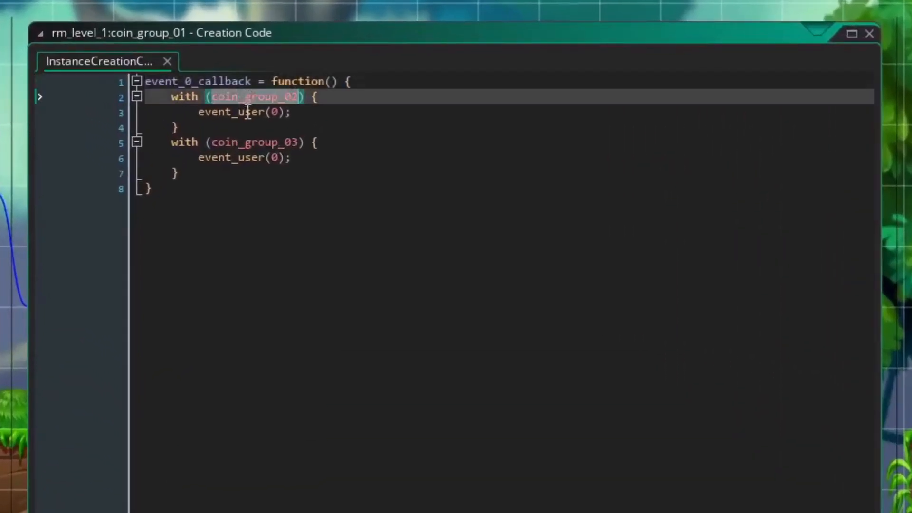
- Examine the coin_group_03 reference in coin_group_01's creation code, and give inst_7251C76D an event_0_callback function that shows the message "Hello World!"
{"action": "double_click", "coordinate": [247, 142]}
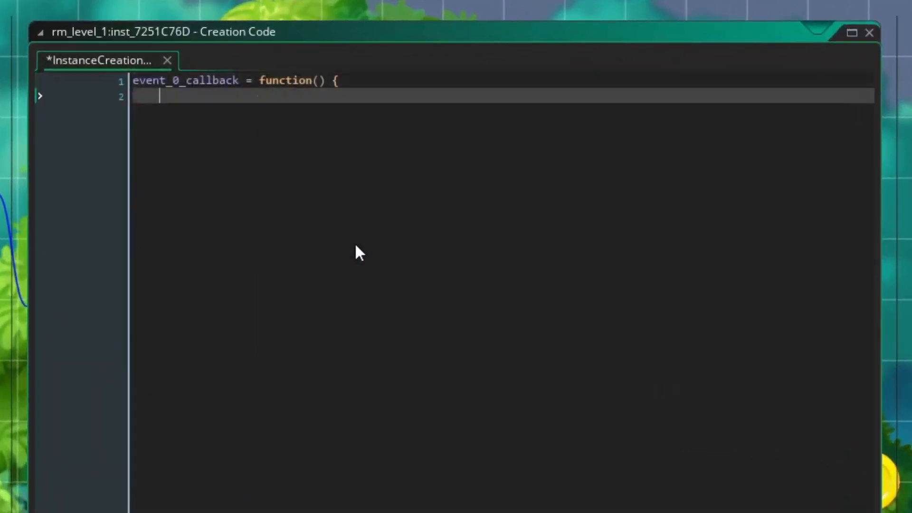
{"action": "type", "text": "show_message("}
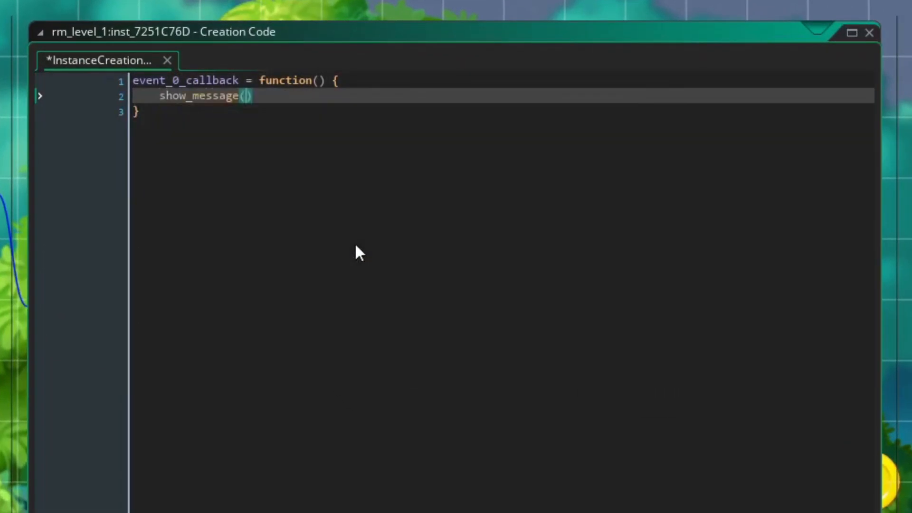
{"action": "type", "text": "\"Hello World!\""}
{"action": "key", "text": "ctrl+s"}
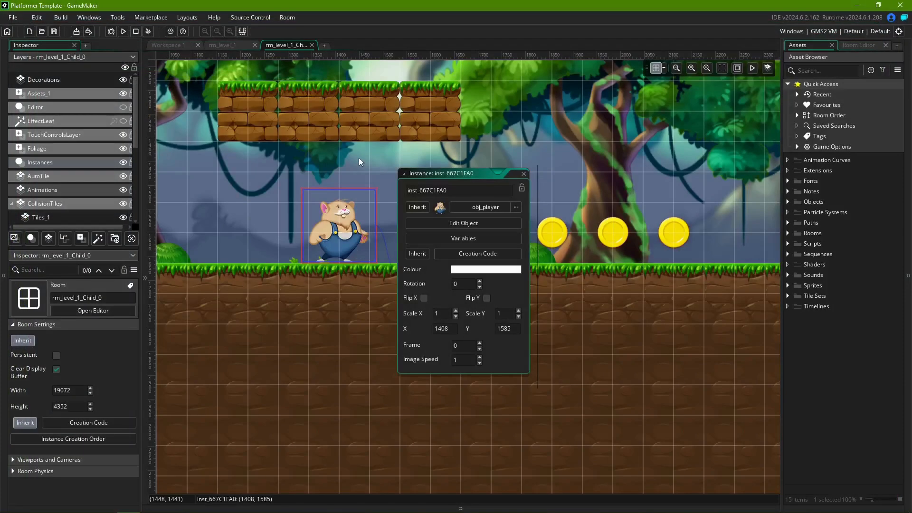
- Open the creation code of the obj_player instance in rm_level_1_Child_0 and examine its message text
{"action": "left_click", "coordinate": [477, 253]}
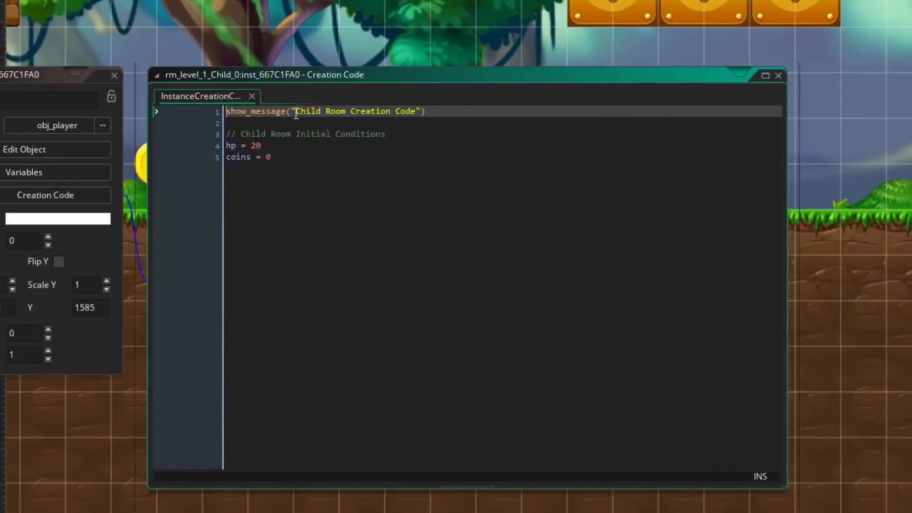
{"action": "left_click_drag", "start_coordinate": [295, 113], "coordinate": [417, 111]}
{"action": "left_click", "coordinate": [380, 163]}
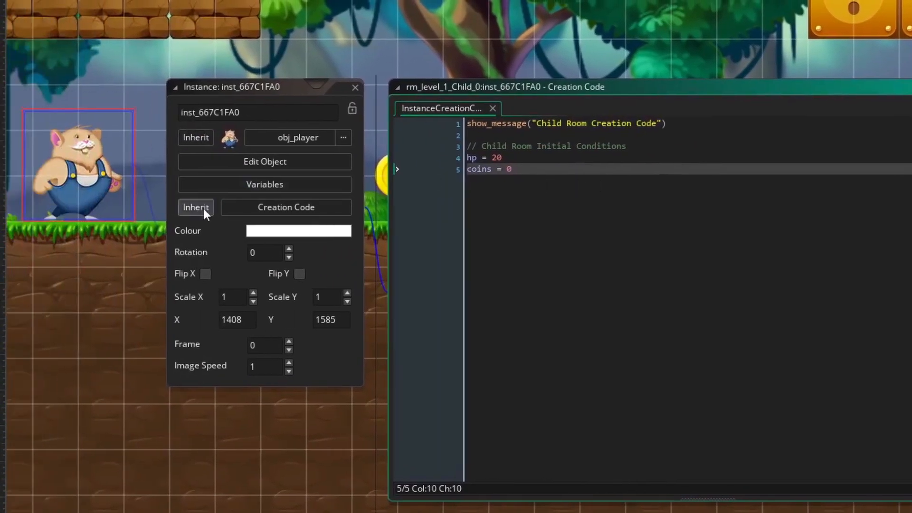
- Make the child room's obj_player instance inherit its creation code and examine the inherited message text
{"action": "left_click", "coordinate": [204, 209]}
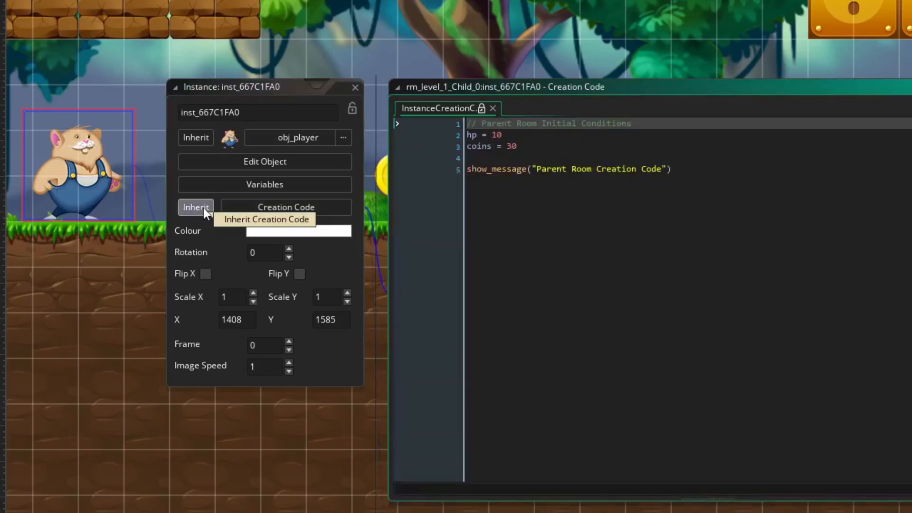
{"action": "left_click_drag", "start_coordinate": [540, 173], "coordinate": [662, 171]}
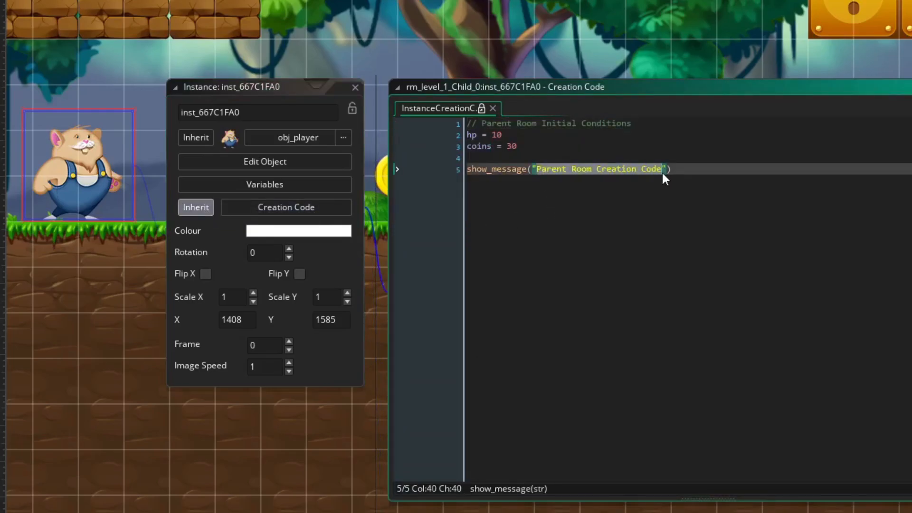
{"action": "left_click", "coordinate": [687, 171]}
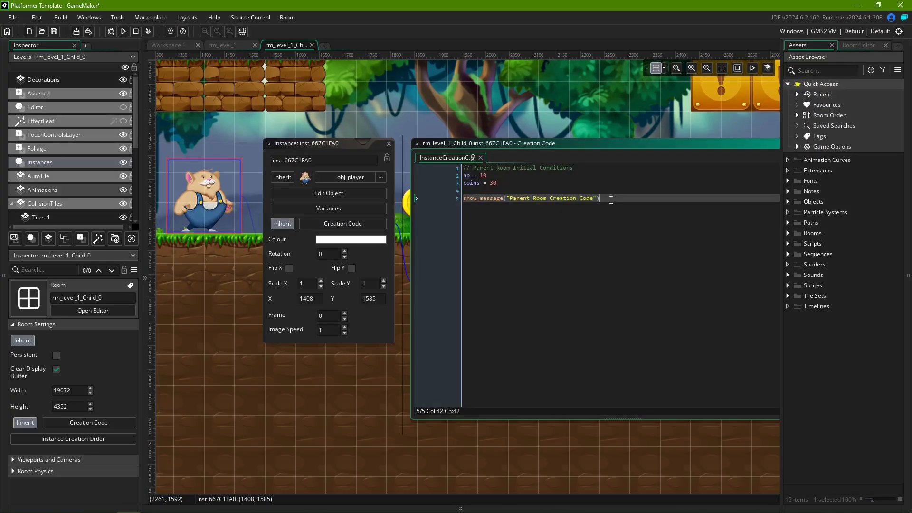
- Compare the inherited code with the obj_player instance's creation code in rm_level_1 and return to rm_level_1_Child_0
{"action": "left_click", "coordinate": [230, 46]}
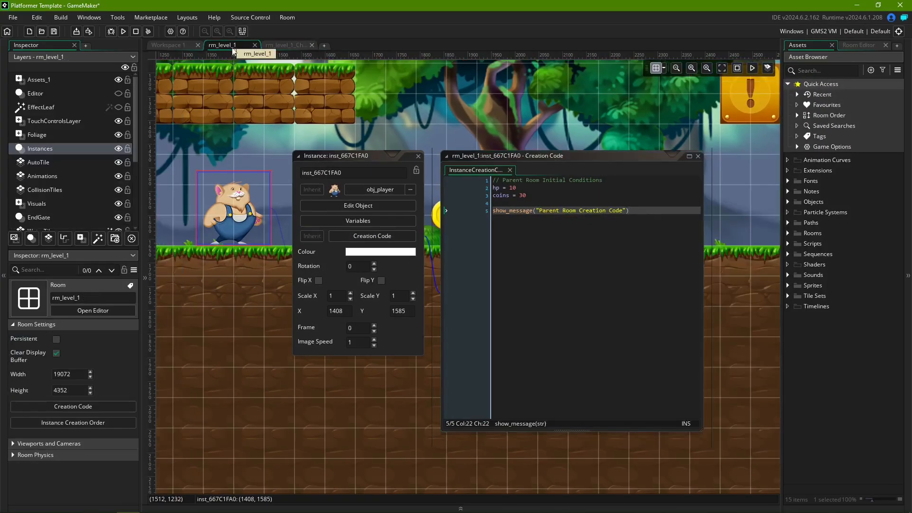
{"action": "left_click", "coordinate": [494, 173]}
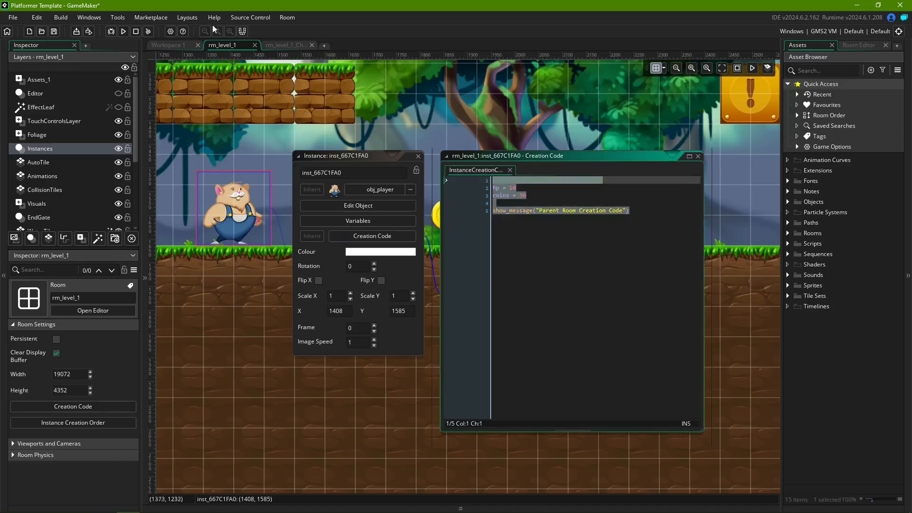
{"action": "left_click", "coordinate": [286, 45]}
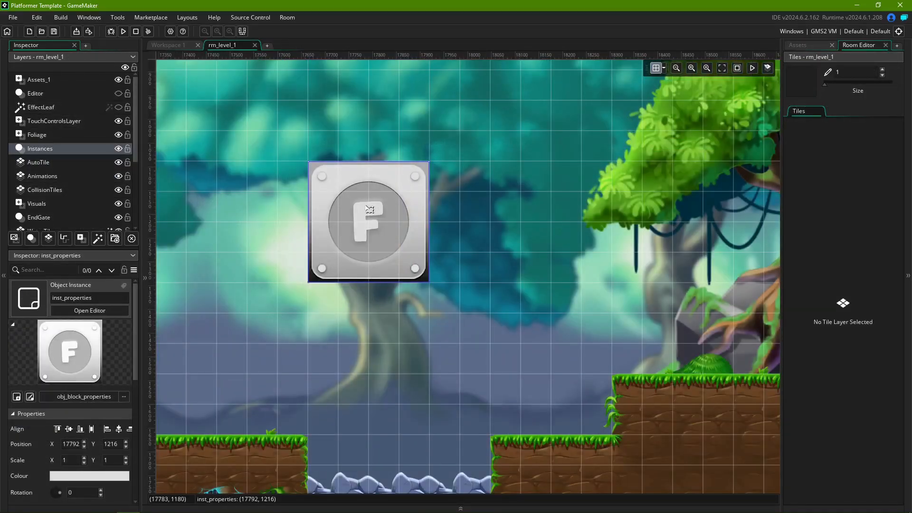
- Open the properties of inst_properties in rm_level_1 and set its colour to green, hex 11DD4E
{"action": "double_click", "coordinate": [369, 208]}
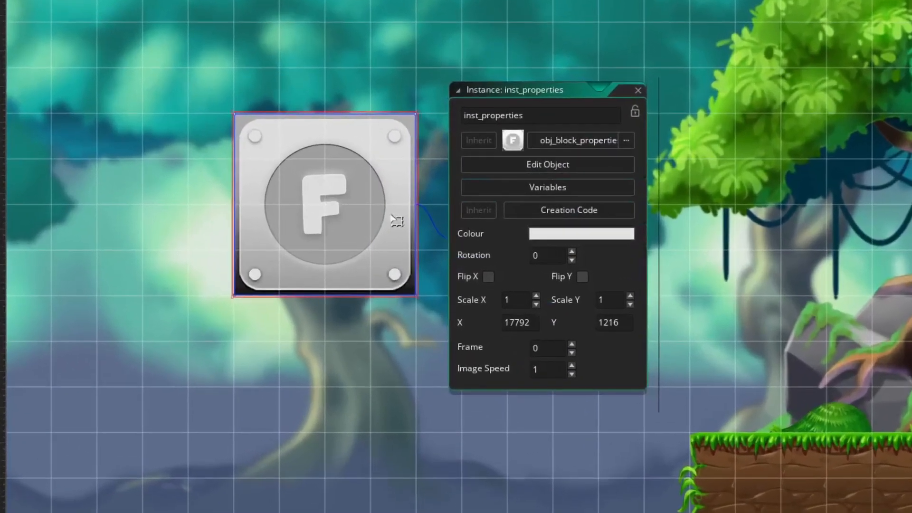
{"action": "left_click", "coordinate": [533, 237]}
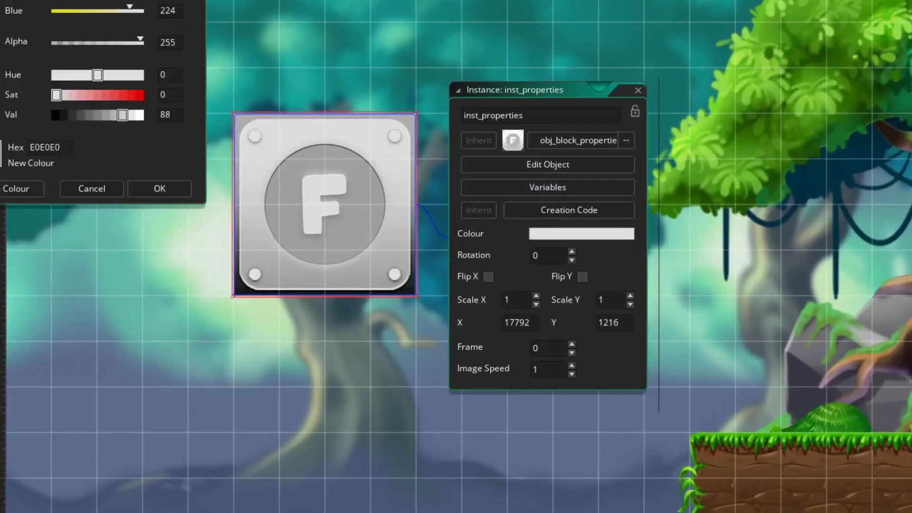
{"action": "left_click_drag", "start_coordinate": [70, 0], "coordinate": [305, 266]}
{"action": "left_click_drag", "start_coordinate": [148, 327], "coordinate": [109, 312]}
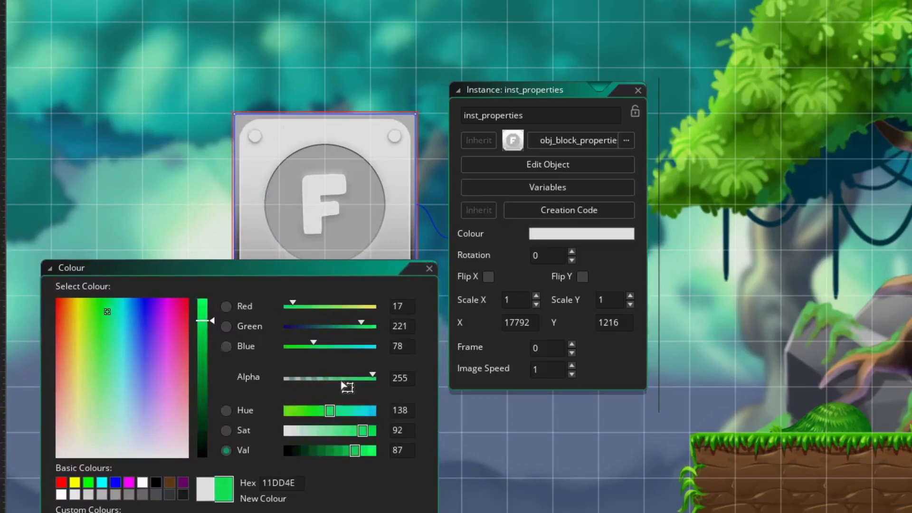
{"action": "key", "text": "Return"}
- Change the colour of inst_properties to a vivid magenta
{"action": "left_click", "coordinate": [593, 236]}
{"action": "left_click_drag", "start_coordinate": [70, 0], "coordinate": [300, 301]}
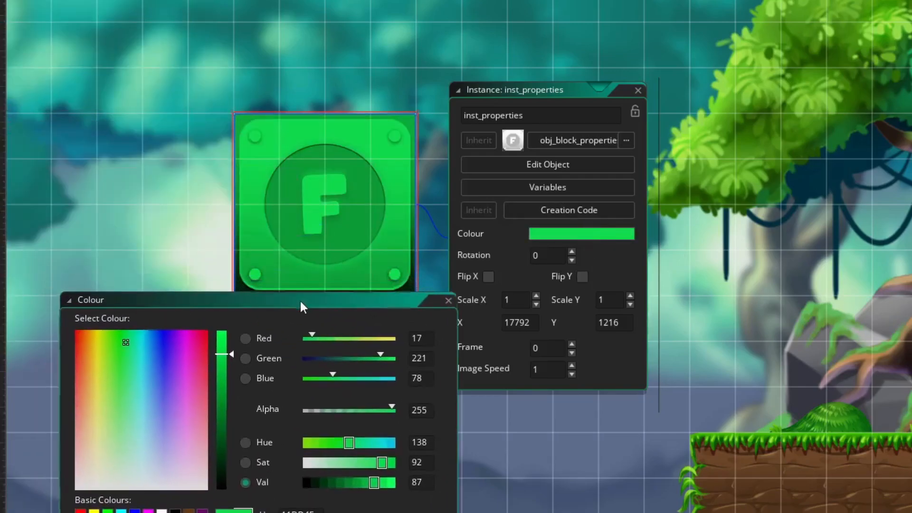
{"action": "left_click_drag", "start_coordinate": [176, 356], "coordinate": [189, 346]}
{"action": "key", "text": "Return"}
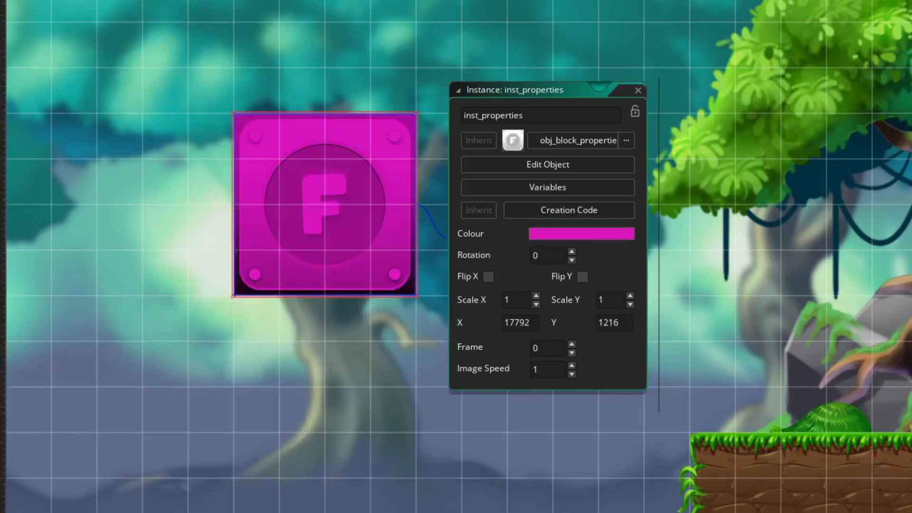
- Soften the colour of inst_properties to a light pink
{"action": "left_click", "coordinate": [591, 236]}
{"action": "left_click_drag", "start_coordinate": [98, 95], "coordinate": [85, 95]}
{"action": "left_click", "coordinate": [159, 188]}
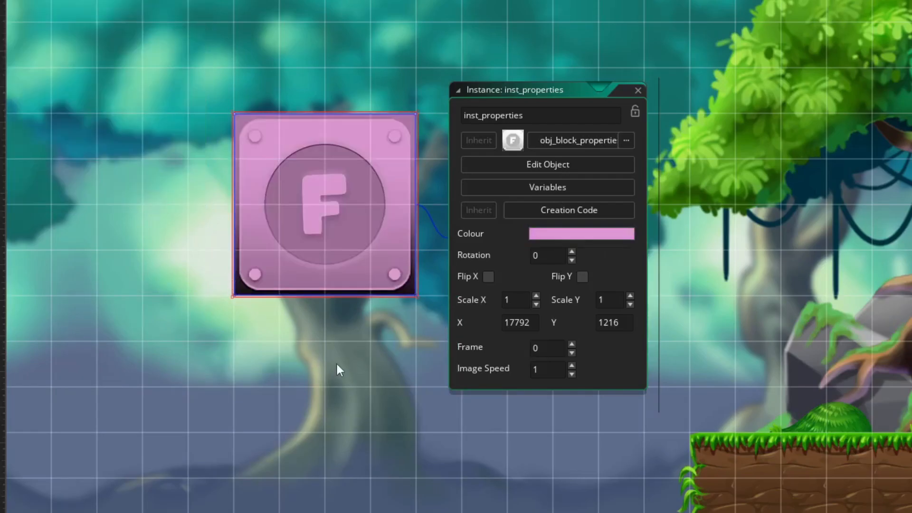
- Rotate inst_properties to 10 degrees and then to -45 degrees
{"action": "type", "text": "1"}
{"action": "key", "text": "Return"}
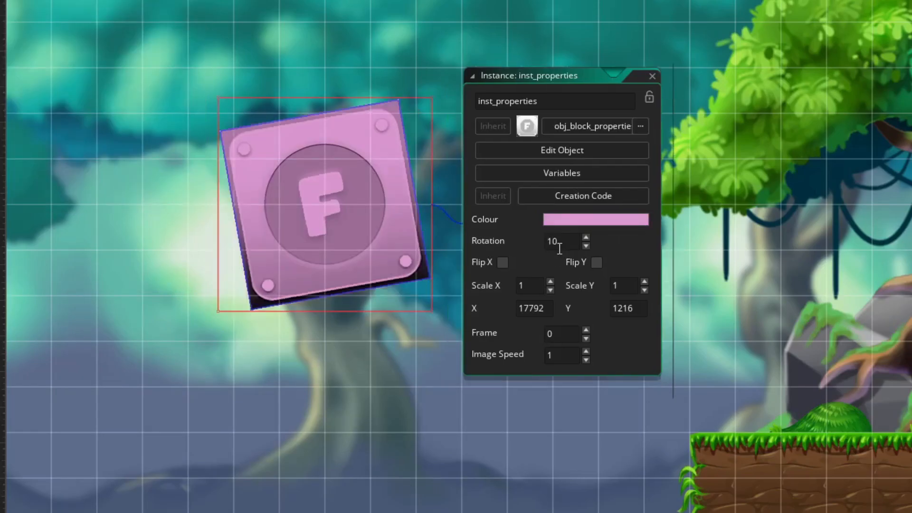
{"action": "type", "text": "-45"}
{"action": "key", "text": "Return"}
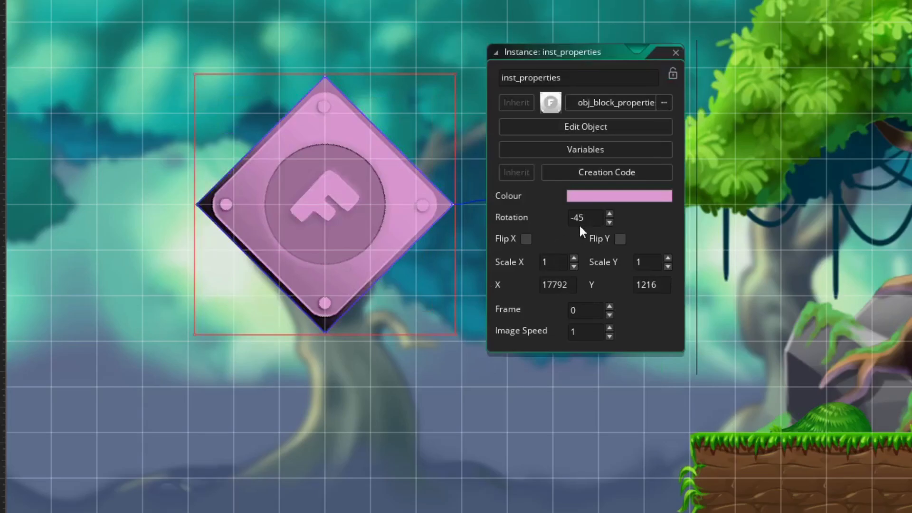
- Rotate inst_properties to 180 degrees and reset its rotation to 0
{"action": "left_click_drag", "start_coordinate": [586, 219], "coordinate": [549, 216]}
{"action": "type", "text": "180"}
{"action": "key", "text": "Return"}
{"action": "left_click", "coordinate": [543, 258]}
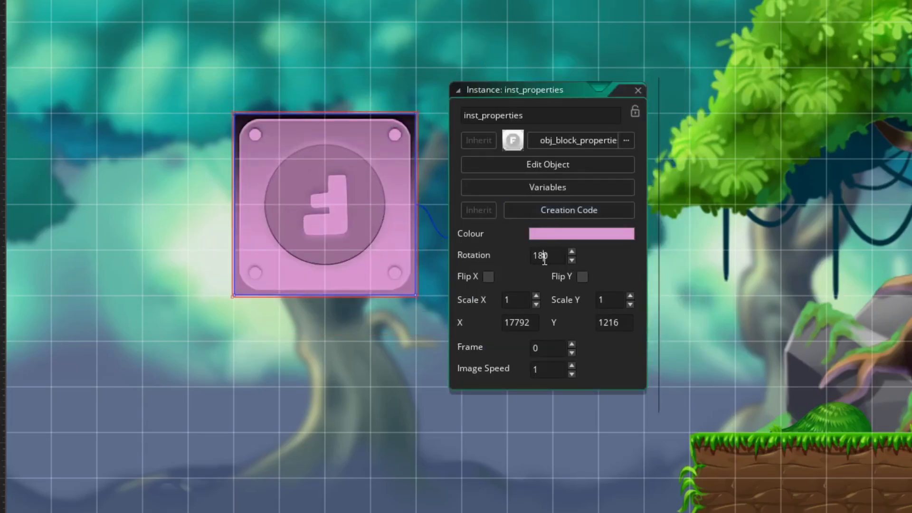
{"action": "key", "text": "BackSpace"}
{"action": "key", "text": "BackSpace"}
{"action": "key", "text": "Return"}
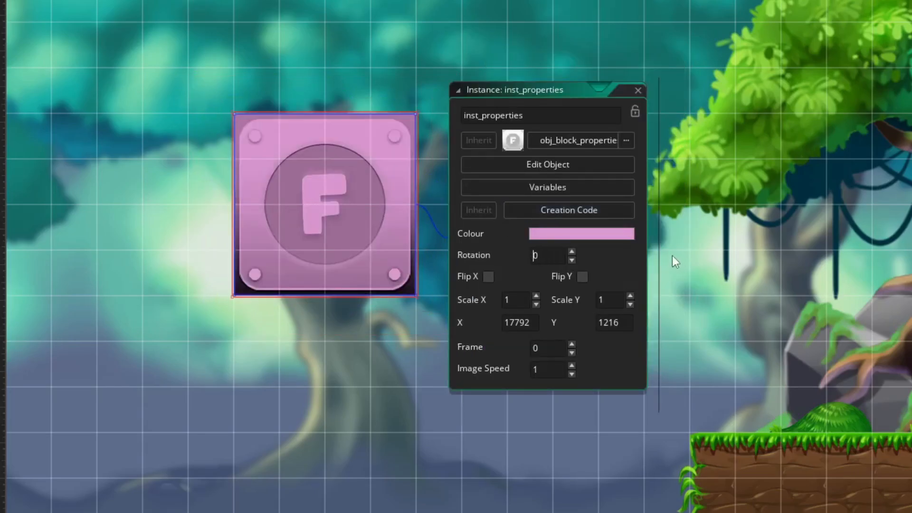
- Flip inst_properties along X and along Y, turning each flip on and off again twice
{"action": "left_click", "coordinate": [488, 274]}
{"action": "left_click", "coordinate": [487, 274]}
{"action": "left_click", "coordinate": [486, 274]}
{"action": "left_click", "coordinate": [488, 275]}
{"action": "left_click", "coordinate": [582, 276]}
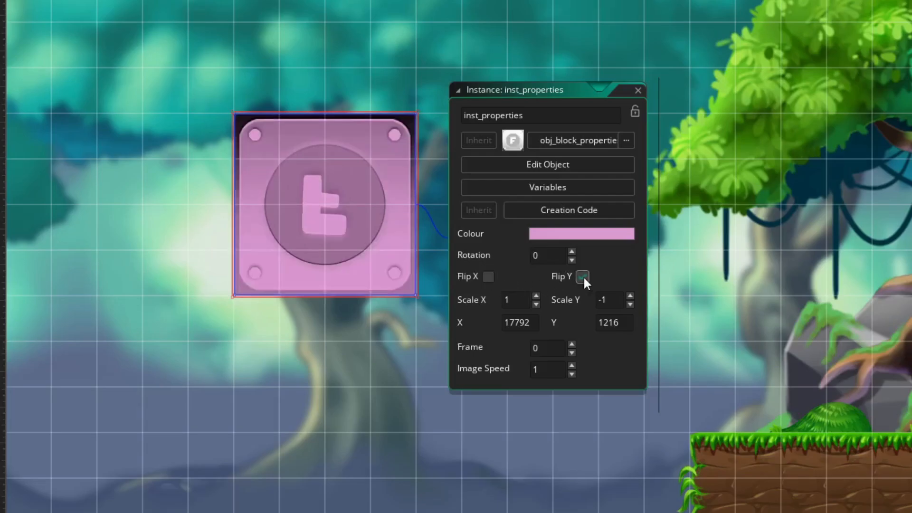
{"action": "left_click", "coordinate": [582, 276]}
{"action": "left_click", "coordinate": [583, 276]}
{"action": "left_click", "coordinate": [583, 276]}
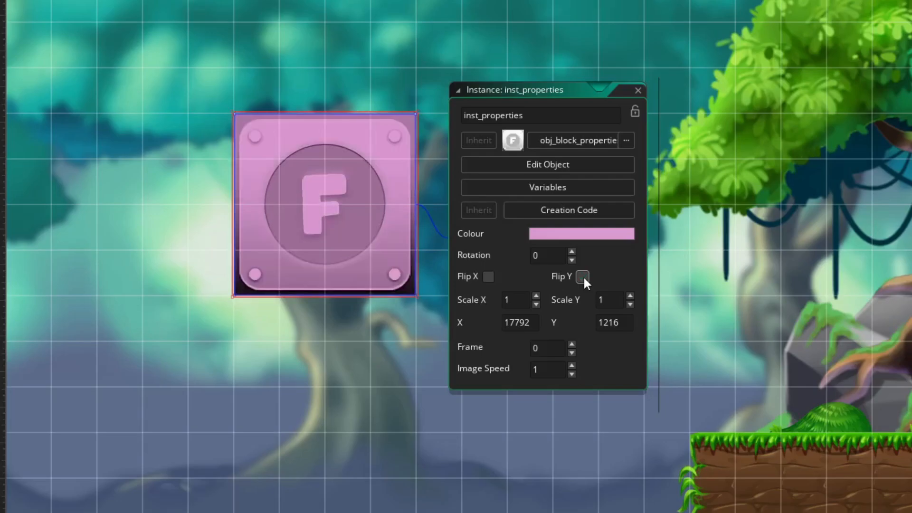
- Stretch inst_properties to a scale of 2 in X and 0.5 in Y
{"action": "left_click", "coordinate": [510, 298]}
{"action": "key", "text": "BackSpace"}
{"action": "type", "text": "2"}
{"action": "key", "text": "Return"}
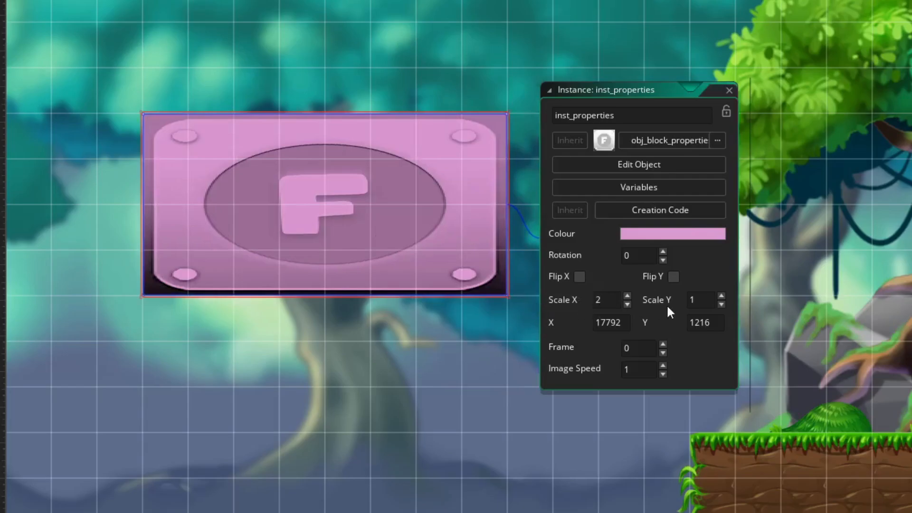
{"action": "left_click", "coordinate": [700, 301]}
{"action": "type", "text": "0.5"}
{"action": "key", "text": "Return"}
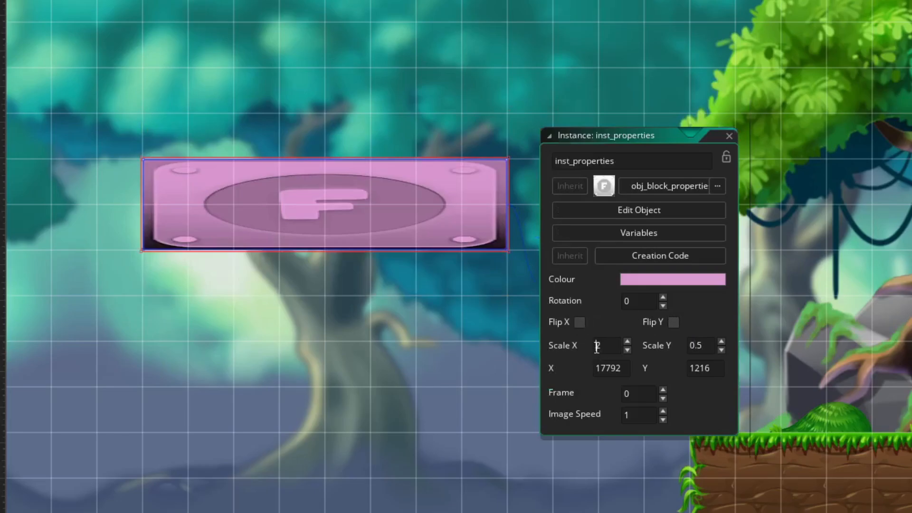
- Make the scales of inst_properties negative, -2 in X and -0.5 in Y, and turn off both flips again
{"action": "type", "text": "-"}
{"action": "type", "text": "-"}
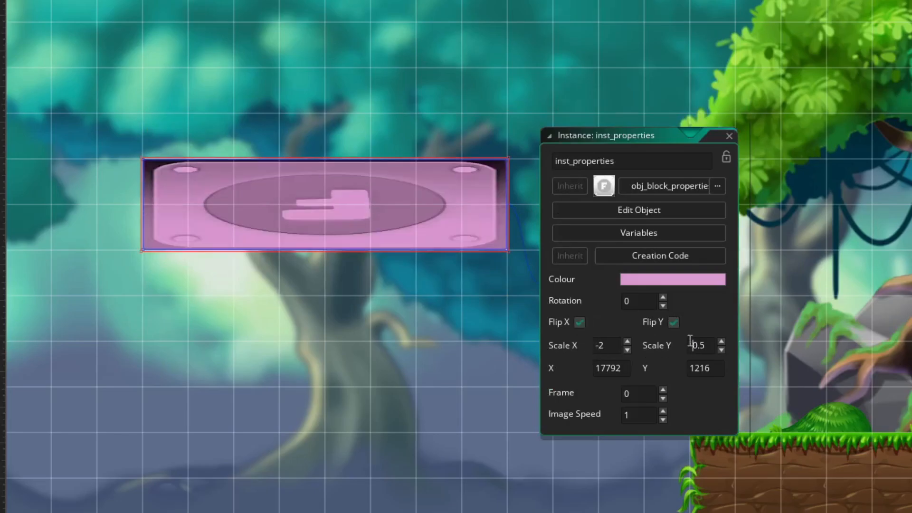
{"action": "left_click", "coordinate": [674, 322]}
{"action": "left_click", "coordinate": [579, 322]}
- Reset the X and Y scales of inst_properties to 1
{"action": "double_click", "coordinate": [600, 346]}
{"action": "type", "text": "1"}
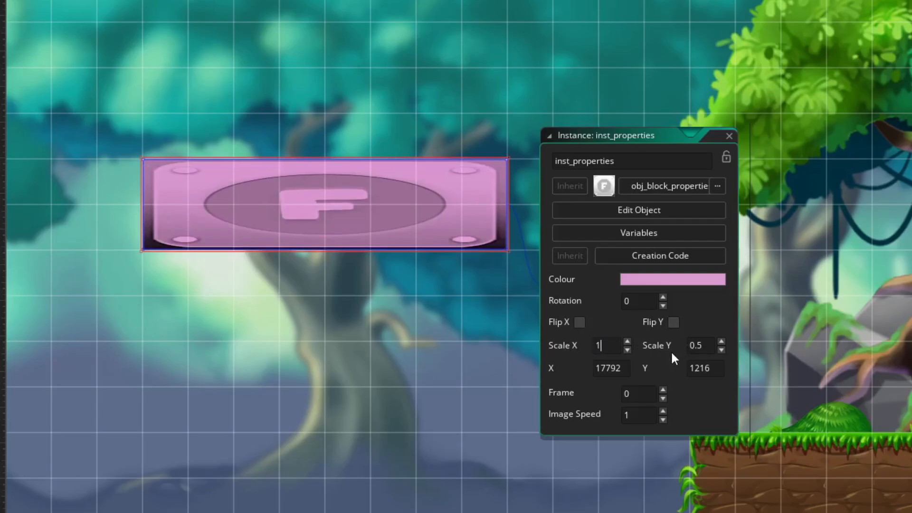
{"action": "double_click", "coordinate": [604, 345]}
{"action": "type", "text": "1"}
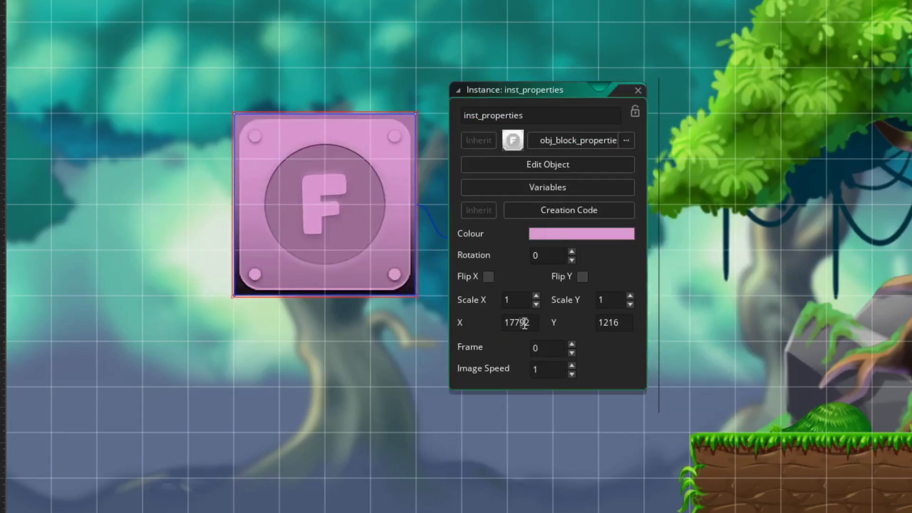
- Move inst_properties to X position 17892
{"action": "left_click", "coordinate": [525, 323]}
{"action": "type", "text": "89"}
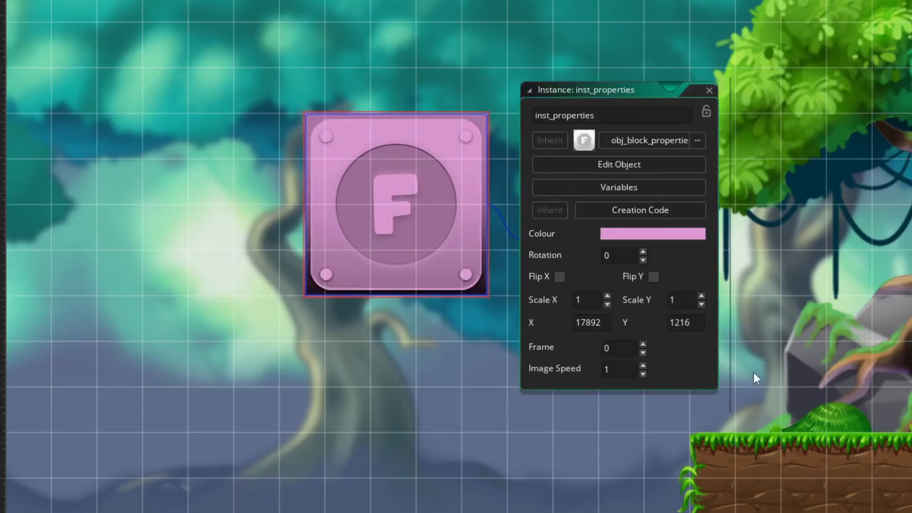
- Set the Y position of inst_properties to 1156, and reposition it freehand in the room to about X 17856, Y 1216
{"action": "left_click_drag", "start_coordinate": [685, 322], "coordinate": [680, 322]}
{"action": "type", "text": "8"}
{"action": "left_click_drag", "start_coordinate": [674, 372], "coordinate": [685, 372]}
{"action": "type", "text": "15"}
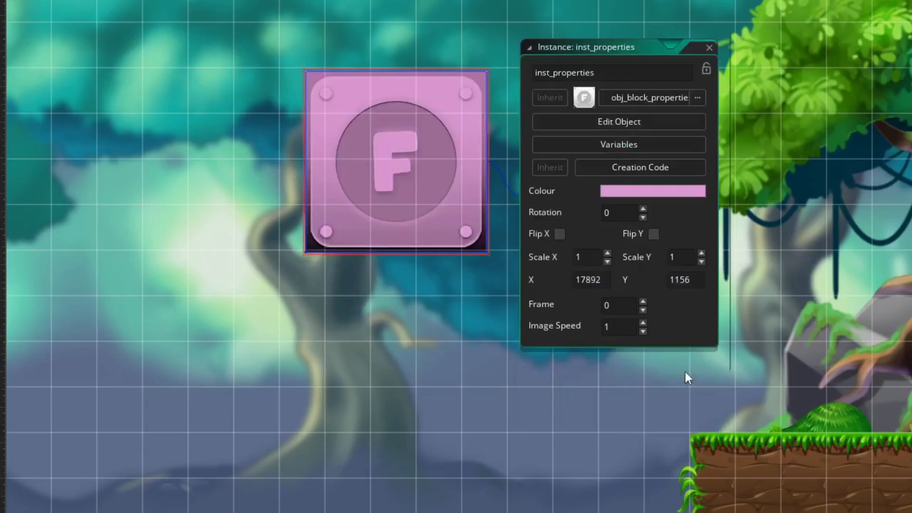
{"action": "left_click_drag", "start_coordinate": [422, 192], "coordinate": [395, 236]}
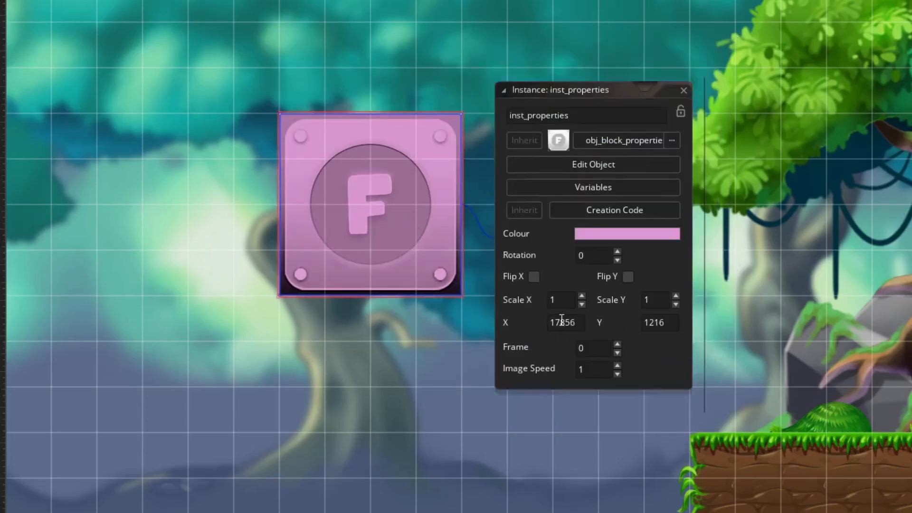
- Step the Frame value of inst_properties forward and backward through its animation frames, returning it to 0
{"action": "left_click", "coordinate": [616, 345]}
{"action": "left_click", "coordinate": [616, 345]}
{"action": "left_click", "coordinate": [615, 344]}
{"action": "left_click", "coordinate": [616, 353]}
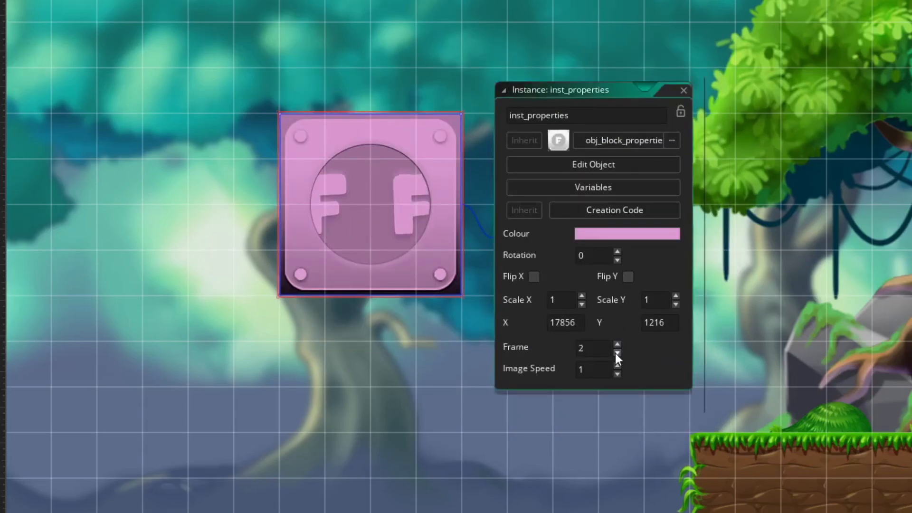
{"action": "left_click", "coordinate": [617, 344]}
{"action": "left_click", "coordinate": [617, 352]}
{"action": "left_click", "coordinate": [616, 353]}
{"action": "left_click", "coordinate": [617, 352]}
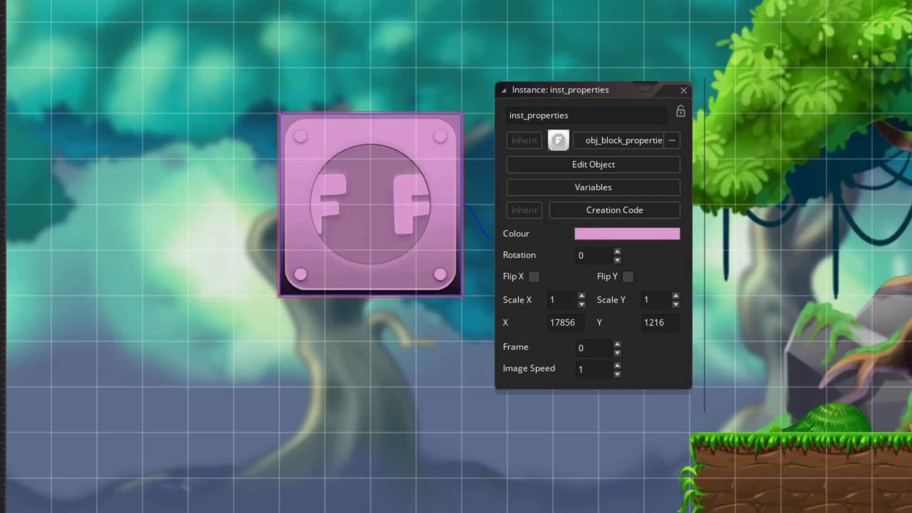
- Try different image speeds on inst_properties, including 2, 5, 10 and 0.2
{"action": "left_click", "coordinate": [616, 365]}
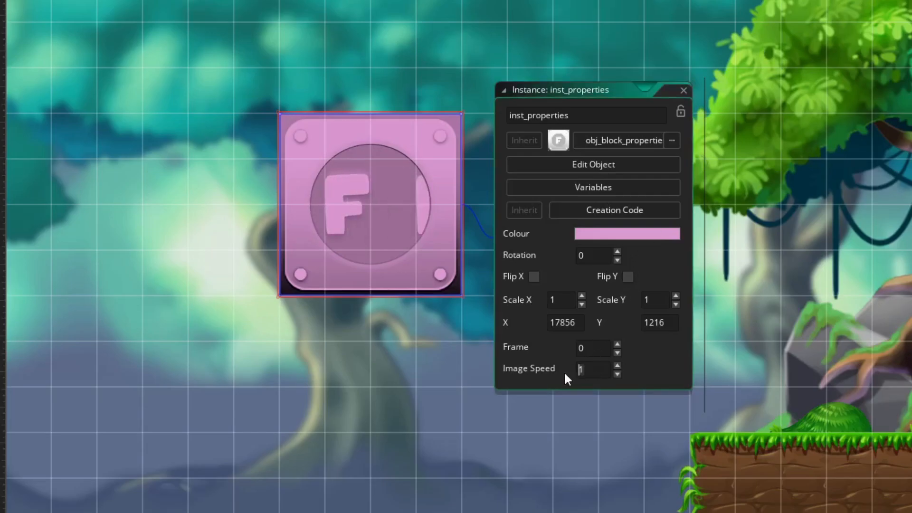
{"action": "double_click", "coordinate": [596, 369]}
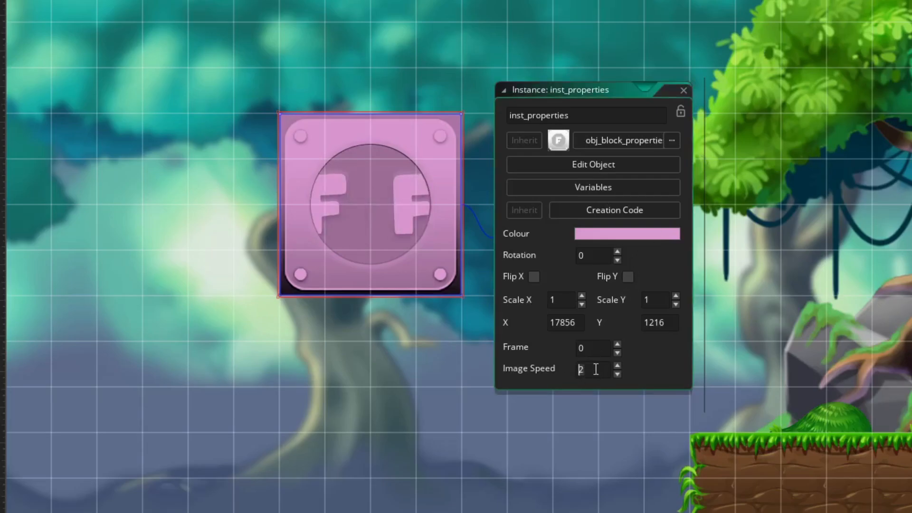
{"action": "type", "text": "5"}
{"action": "left_click_drag", "start_coordinate": [604, 370], "coordinate": [562, 370]}
{"action": "type", "text": "10"}
{"action": "type", "text": "0"}
{"action": "type", "text": ".2"}
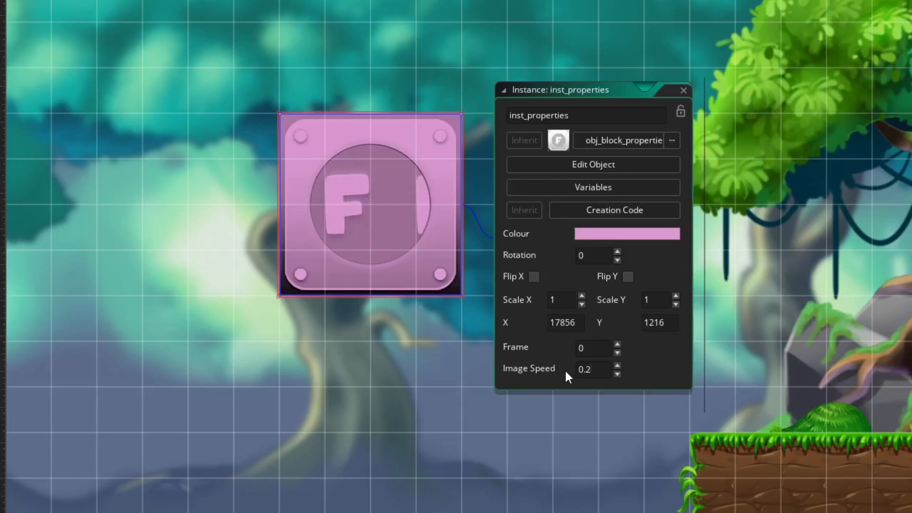
- Reset the Image Speed of inst_properties to 1 and toggle animation playback in the room editor
{"action": "key", "text": "BackSpace"}
{"action": "key", "text": "BackSpace"}
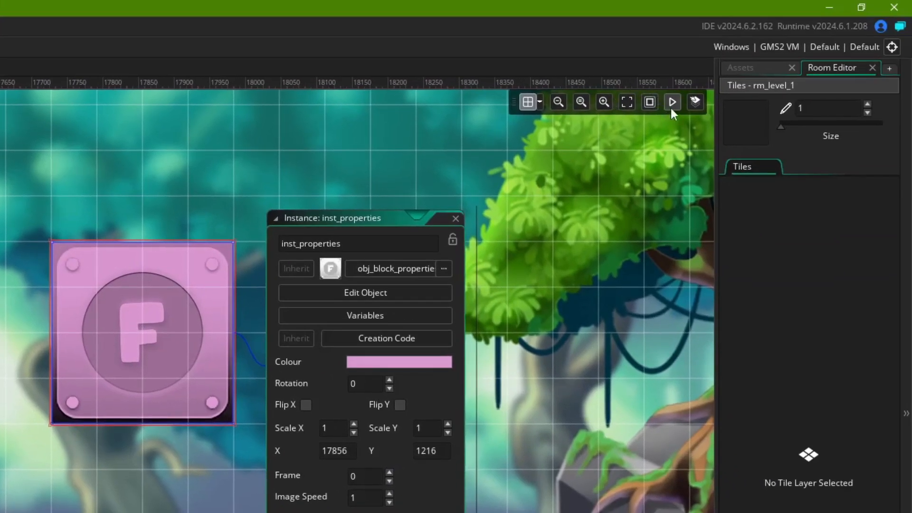
{"action": "left_click", "coordinate": [671, 102]}
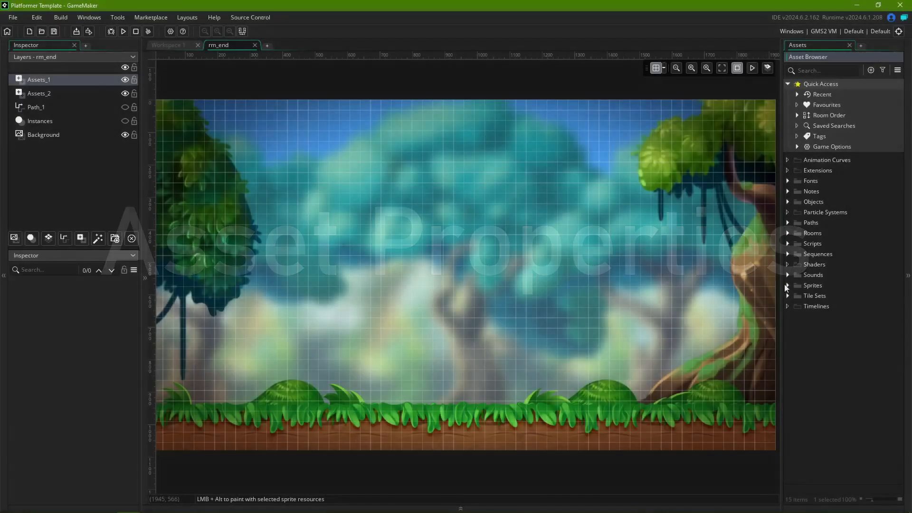
- Place the background sprite spr_cloud_big on the Assets_1 layer of rm_end at about X 896, Y 416
{"action": "left_click", "coordinate": [787, 285]}
{"action": "left_click", "coordinate": [797, 306]}
{"action": "left_click", "coordinate": [806, 316]}
{"action": "left_click_drag", "start_coordinate": [849, 347], "coordinate": [403, 182]}
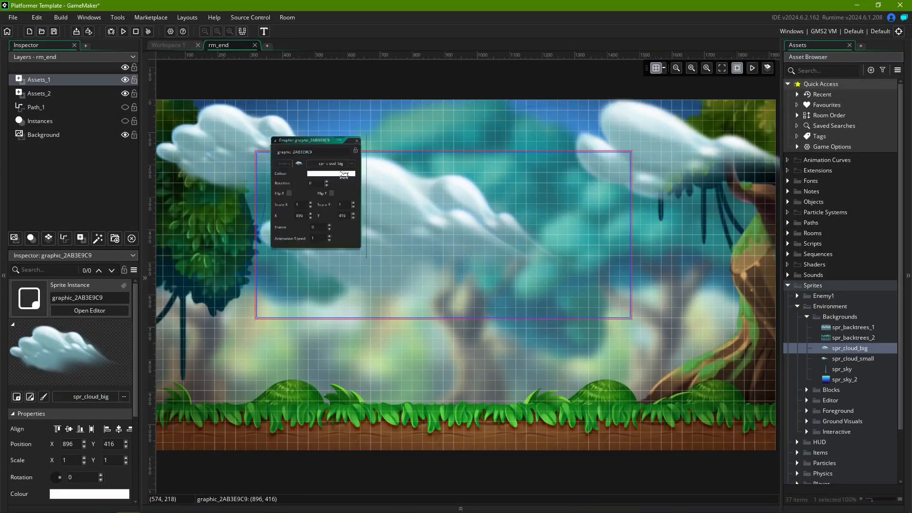
- Tint the placed cloud graphics a translucent blue-grey and browse the sprite picker for a replacement sprite
{"action": "left_click", "coordinate": [331, 174]}
{"action": "left_click", "coordinate": [616, 267]}
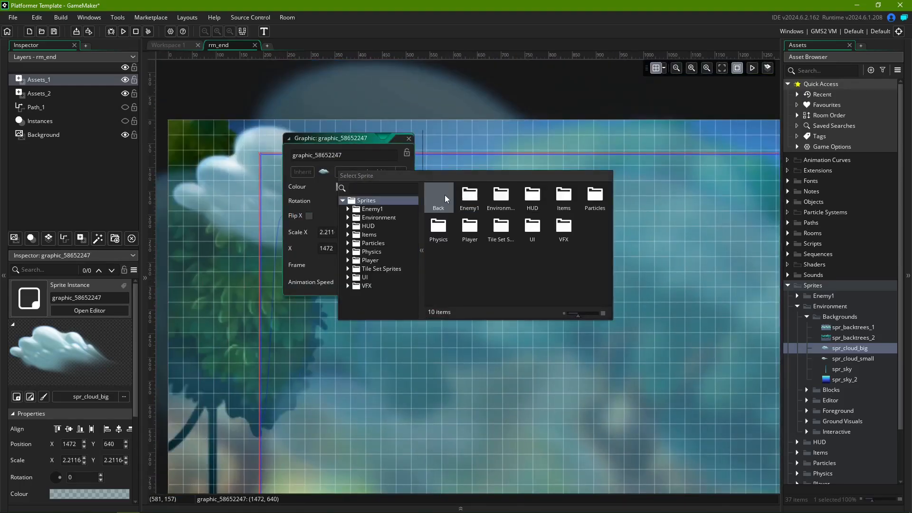
{"action": "left_click", "coordinate": [533, 198]}
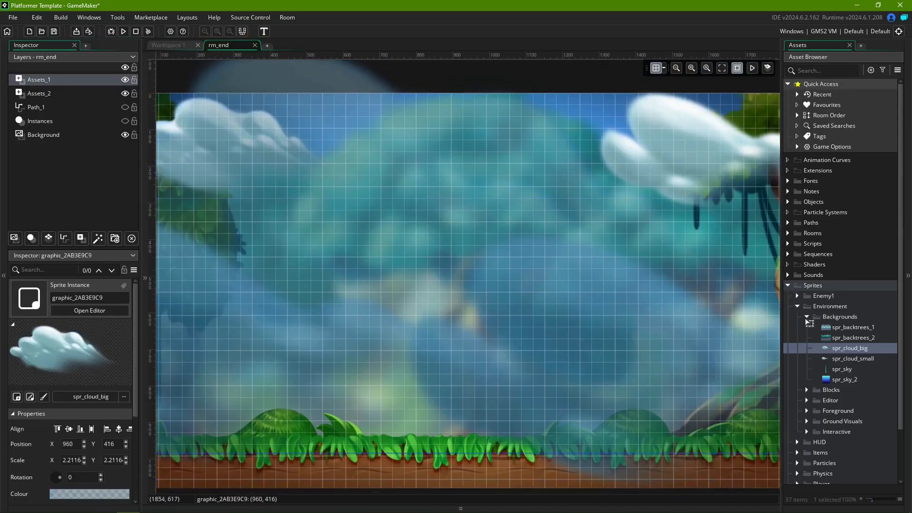
- Place the foreground sprite spr_front_tree_1 on the Assets_1 layer of rm_end
{"action": "left_click", "coordinate": [807, 317]}
{"action": "left_click", "coordinate": [807, 348]}
{"action": "left_click_drag", "start_coordinate": [845, 358], "coordinate": [433, 437]}
- Reorder the tree in the layer's element list and shift it slightly to the left in the room
{"action": "left_click", "coordinate": [145, 278]}
{"action": "left_click_drag", "start_coordinate": [187, 124], "coordinate": [187, 71]}
{"action": "left_click_drag", "start_coordinate": [464, 227], "coordinate": [441, 228]}
- Tint the placed tree a dark bluish colour, lowering its red component and its brightness value
{"action": "scroll", "coordinate": [114, 446], "scroll_direction": "down", "scroll_amount": 2}
{"action": "left_click", "coordinate": [89, 443]}
{"action": "left_click", "coordinate": [92, 133]}
{"action": "left_click", "coordinate": [132, 88]}
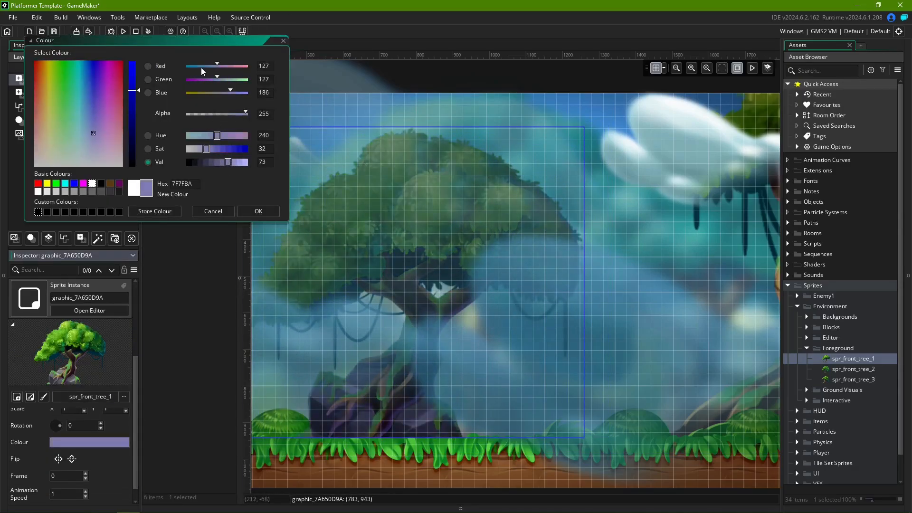
{"action": "left_click", "coordinate": [201, 66]}
{"action": "left_click", "coordinate": [220, 162]}
{"action": "left_click", "coordinate": [258, 211]}
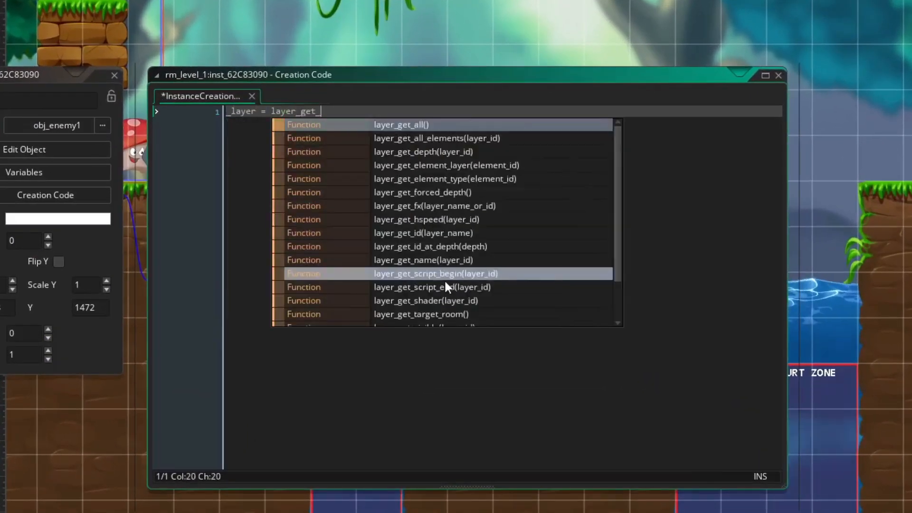
- In the enemy instance's creation code, assign the "Trees" layer ID to _layer and the "graphic_tree_example" sprite ID to _sprite
{"action": "type", "text": "id(\"Trees\");"}
{"action": "key", "text": "Return"}
{"action": "type", "text": "_sprite = layer_sprite_get_id(_layer, \"graphic_tree_example\");"}
{"action": "key", "text": "Return"}
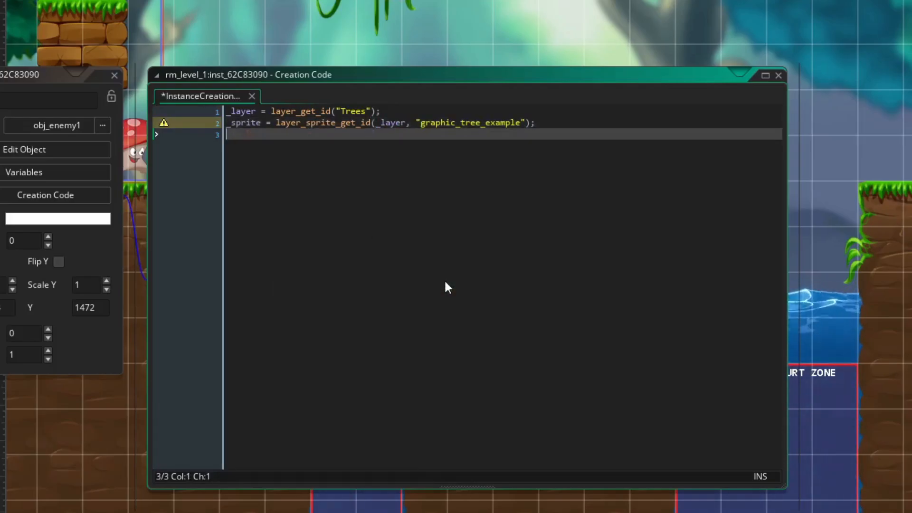
- Store x - layer_sprite_get_x(_sprite) in _xoff and define a step_callback function calling layer_sprite_x(_sprite, x + _xoff)
{"action": "type", "text": "_xoff = x - layer_sprite_get_x(_sprite);"}
{"action": "key", "text": "Return"}
{"action": "key", "text": "Return"}
{"action": "type", "text": "step_callback = function() {"}
{"action": "key", "text": "Return"}
{"action": "type", "text": "layer_sprite_x(_sprite, x + _xoff);"}
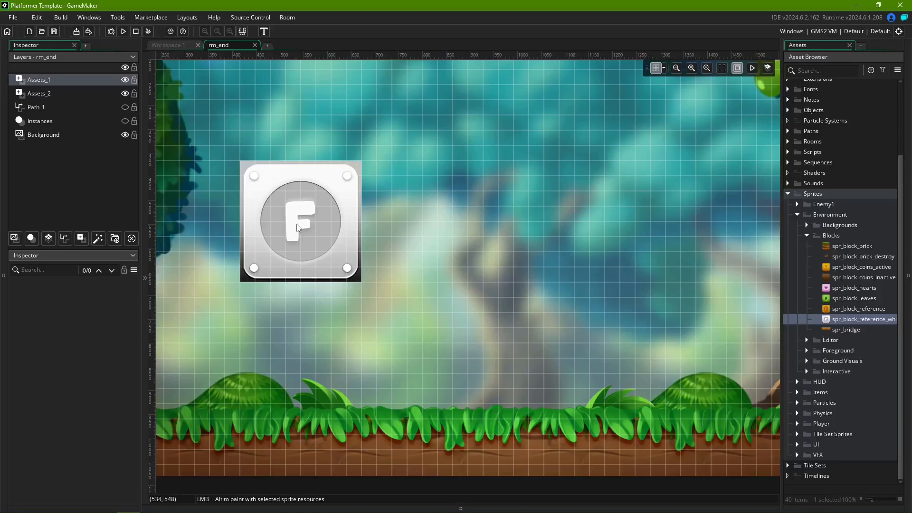
- Open the properties of the white F block graphic placed in rm_end
{"action": "double_click", "coordinate": [296, 244]}
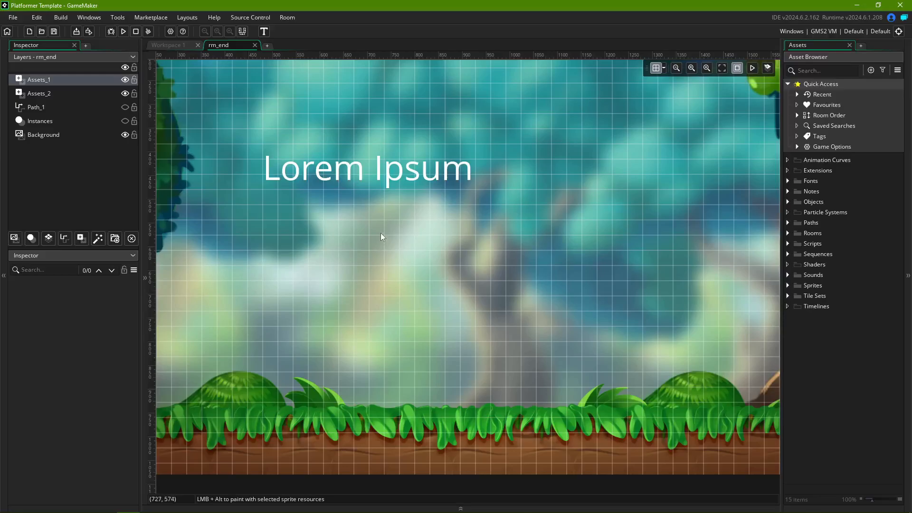
- Open the properties of the Lorem Ipsum text item and rename it unique_name
{"action": "double_click", "coordinate": [393, 179]}
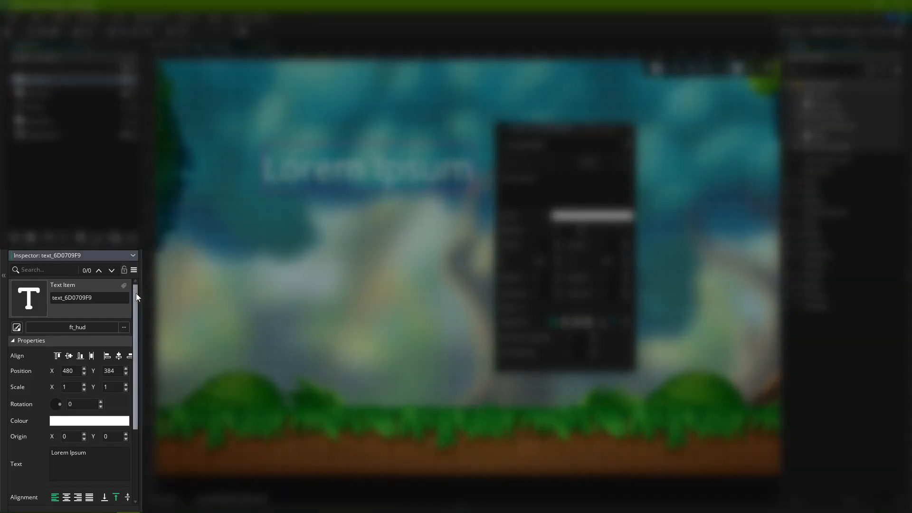
{"action": "mouse_move", "coordinate": [136, 292]}
{"action": "left_mouse_down"}
{"action": "mouse_move", "coordinate": [137, 361]}
{"action": "mouse_move", "coordinate": [136, 293]}
{"action": "left_mouse_up"}
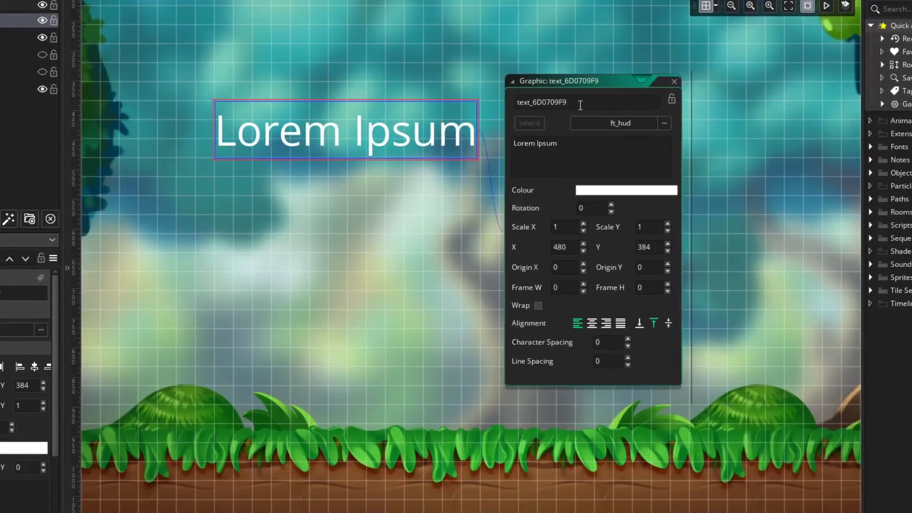
{"action": "double_click", "coordinate": [580, 104]}
{"action": "type", "text": "unique_name"}
{"action": "key", "text": "Return"}
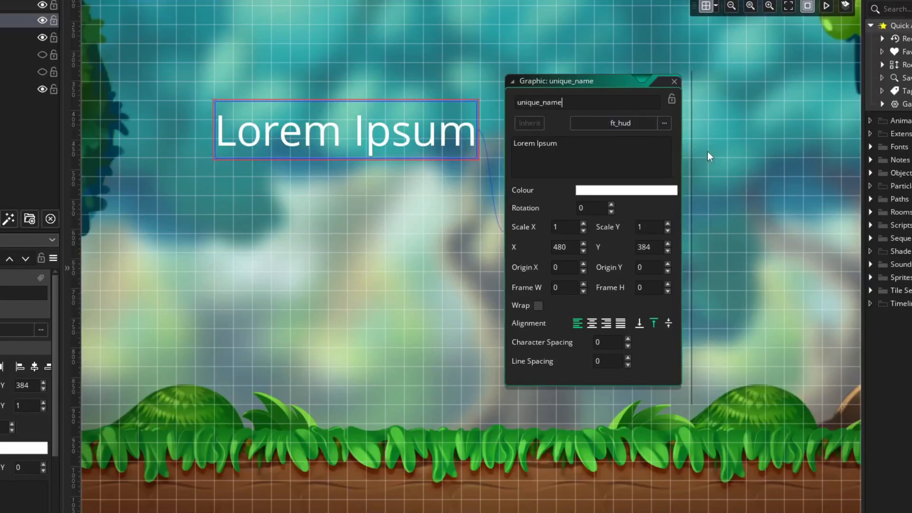
- Try to delete the Lorem Ipsum text item while it is locked, and unlock it again
{"action": "left_click", "coordinate": [668, 98]}
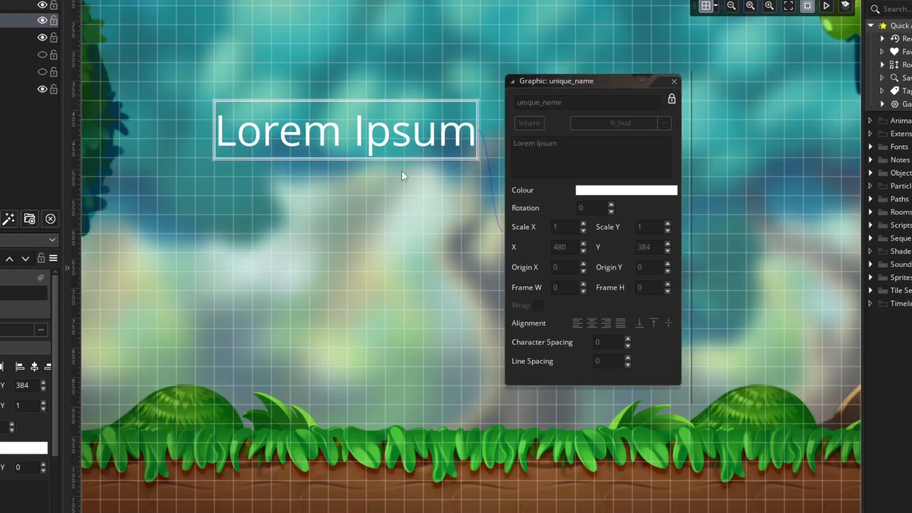
{"action": "key", "text": "Delete"}
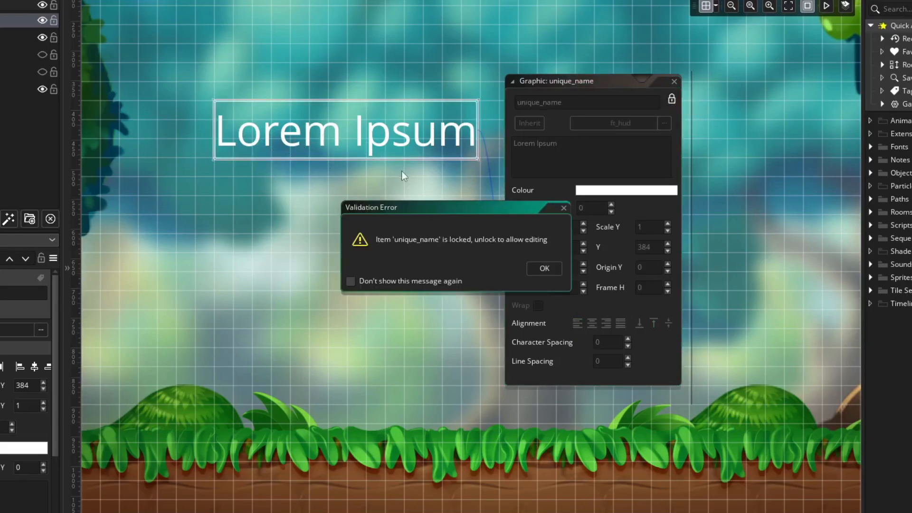
{"action": "left_click", "coordinate": [544, 268]}
{"action": "left_click", "coordinate": [671, 98]}
- Change the font of the unique_name text item to ft_button
{"action": "left_click", "coordinate": [643, 122]}
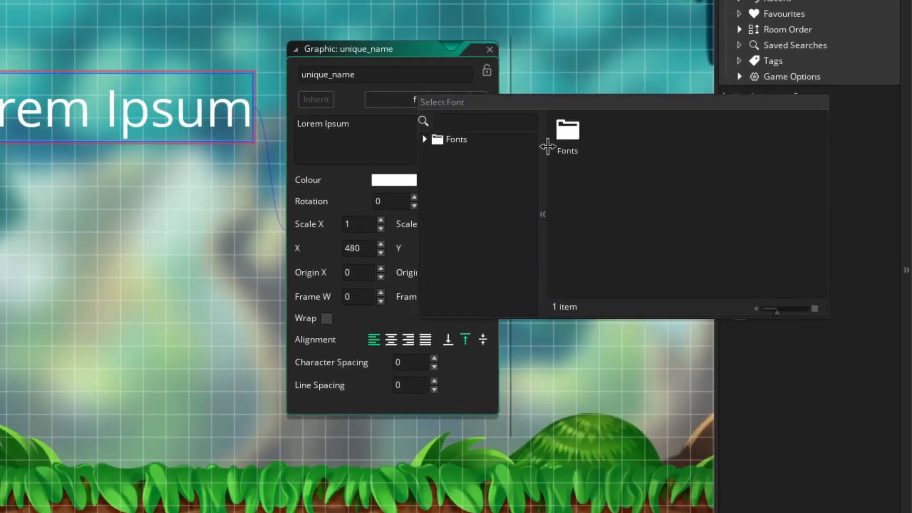
{"action": "double_click", "coordinate": [561, 146]}
{"action": "double_click", "coordinate": [615, 136]}
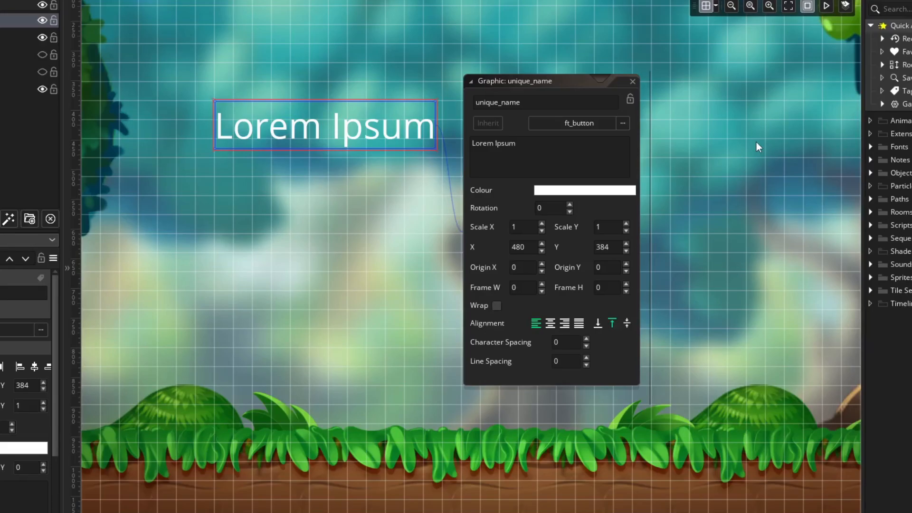
- Replace the Lorem Ipsum text with "Where you can write your own text." and "With support for line breaks", split over several lines
{"action": "left_click", "coordinate": [564, 149]}
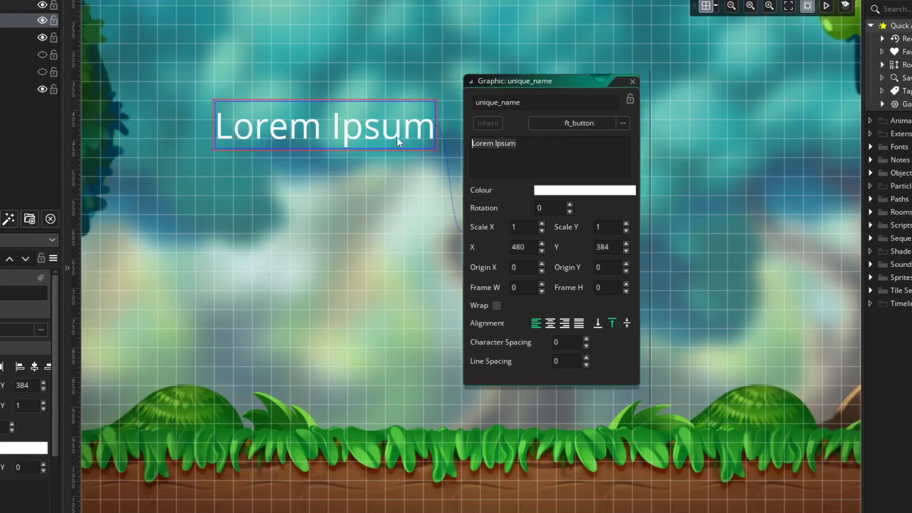
{"action": "type", "text": "Where you can write"}
{"action": "key", "text": "Return"}
{"action": "type", "text": "your own text."}
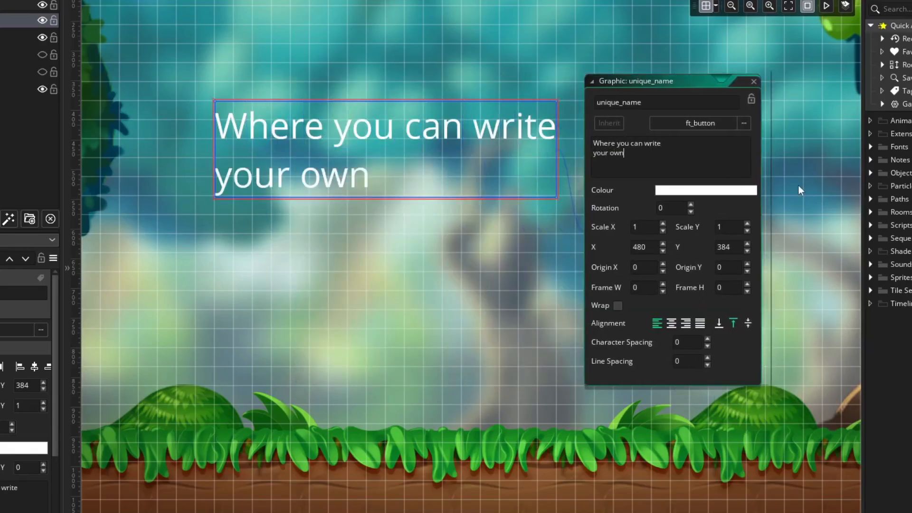
{"action": "key", "text": "Return"}
{"action": "key", "text": "Return"}
{"action": "type", "text": "With support for"}
{"action": "key", "text": "Return"}
{"action": "type", "text": "line breaks"}
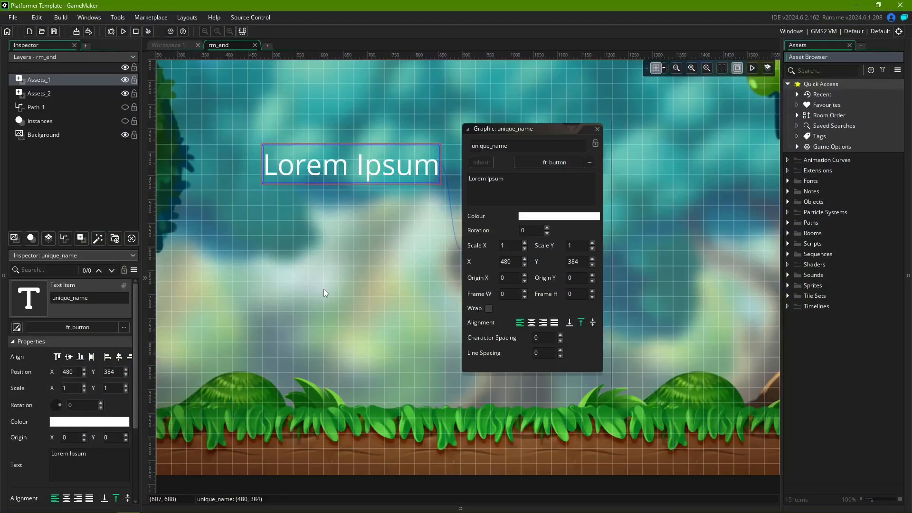
- Set the colour of the unique_name text item to black (000000)
{"action": "left_click", "coordinate": [524, 218]}
{"action": "left_click", "coordinate": [190, 163]}
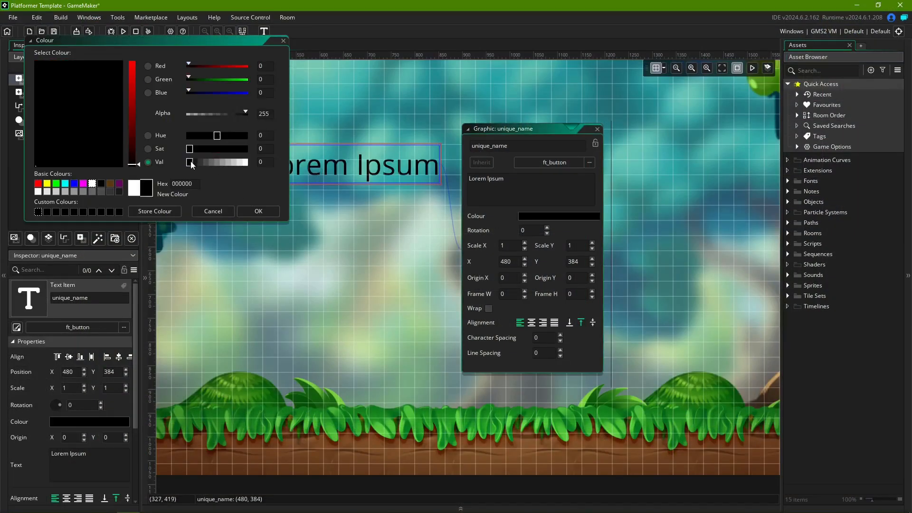
{"action": "left_click", "coordinate": [258, 211]}
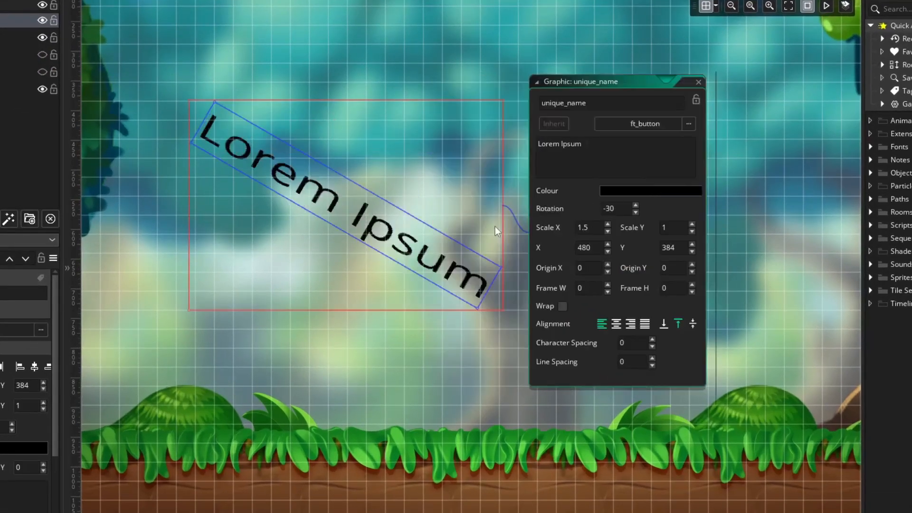
- Set the position of the unique_name text item to X 700, Y 500
{"action": "type", "text": "700"}
{"action": "double_click", "coordinate": [788, 247]}
{"action": "type", "text": "500"}
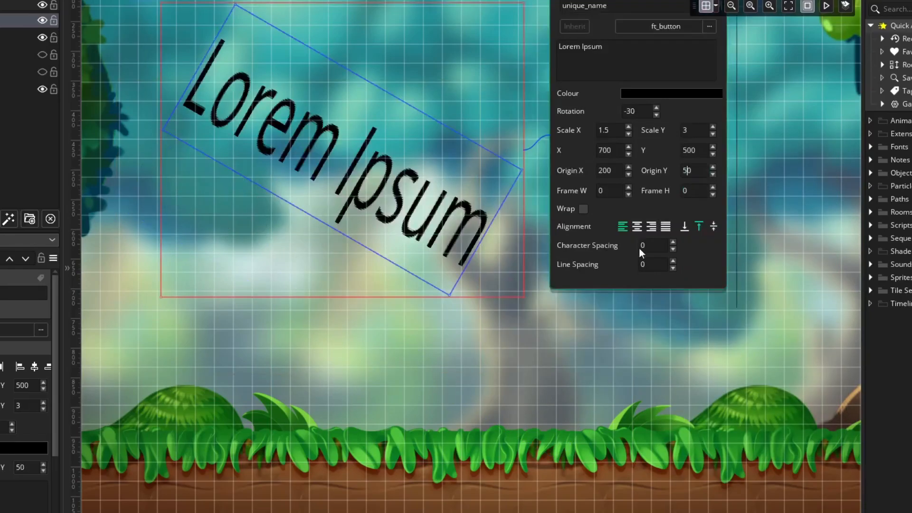
- Reposition the unique_name text freehand to about X 800, Y 640 and rotate it from its corner
{"action": "left_click_drag", "start_coordinate": [463, 222], "coordinate": [500, 282]}
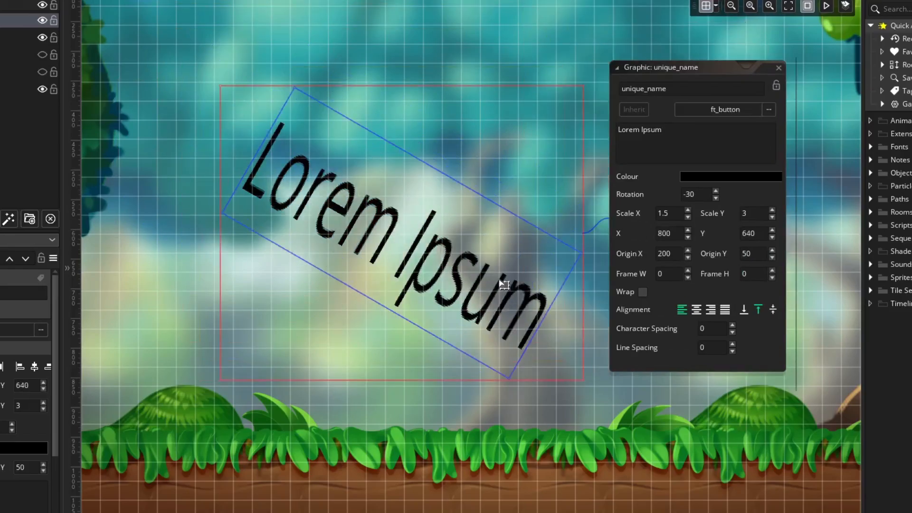
{"action": "left_click_drag", "start_coordinate": [295, 81], "coordinate": [190, 181]}
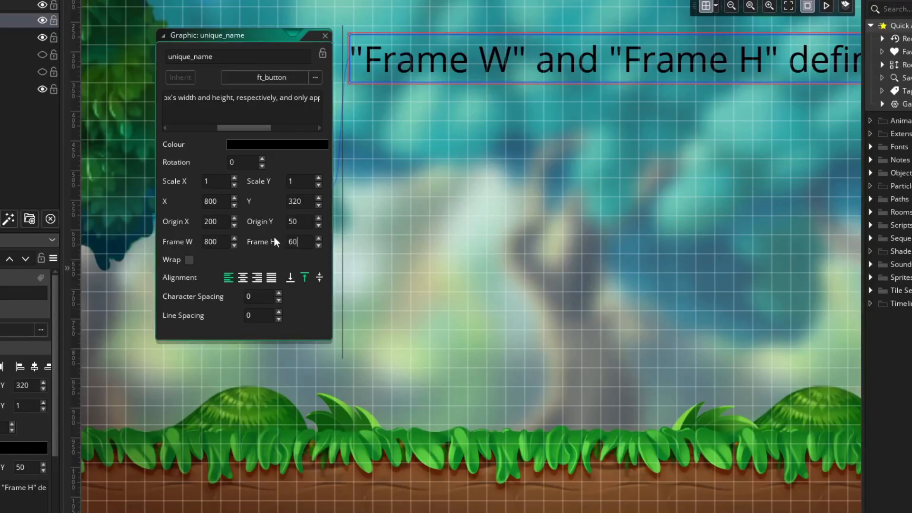
- Enable Wrap for the unique_name text box and centre its text horizontally
{"action": "left_click", "coordinate": [192, 261]}
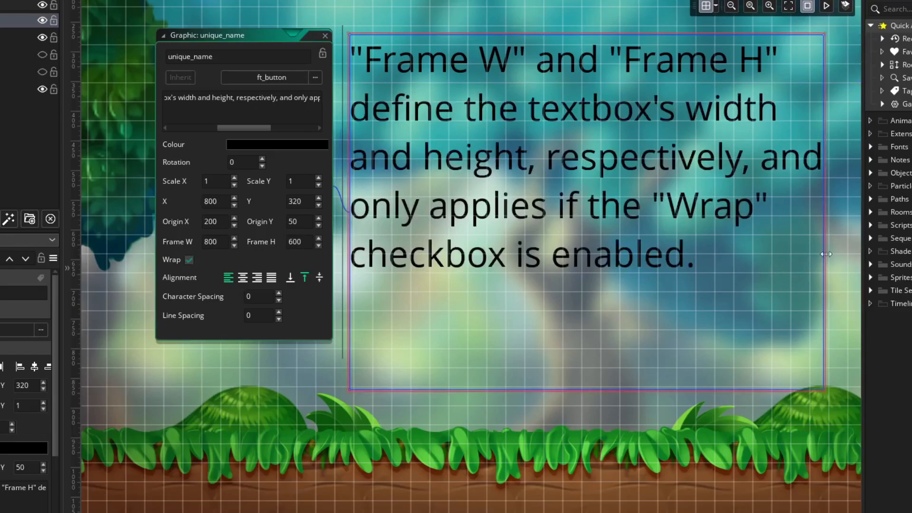
{"action": "mouse_move", "coordinate": [824, 257]}
{"action": "left_mouse_down"}
{"action": "mouse_move", "coordinate": [662, 254]}
{"action": "mouse_move", "coordinate": [870, 251]}
{"action": "mouse_move", "coordinate": [771, 250]}
{"action": "mouse_move", "coordinate": [824, 252]}
{"action": "left_mouse_up"}
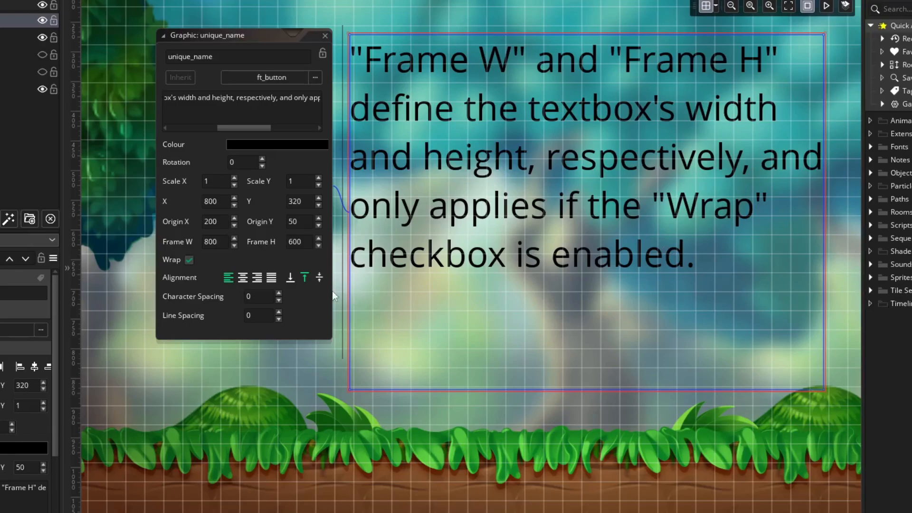
{"action": "left_click", "coordinate": [241, 279]}
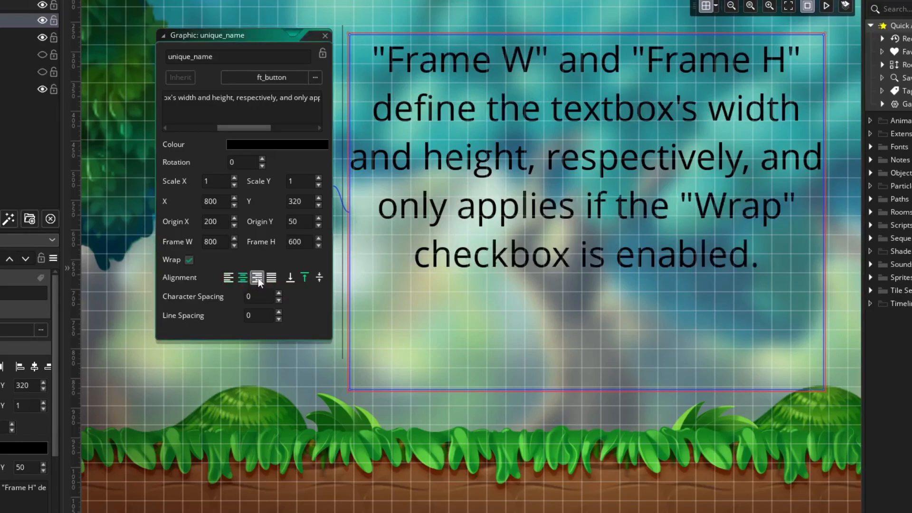
- Try right, bottom, middle, top and justified alignment on the unique_name text, finishing with it aligned left and top
{"action": "left_click", "coordinate": [257, 278]}
{"action": "left_click", "coordinate": [290, 278]}
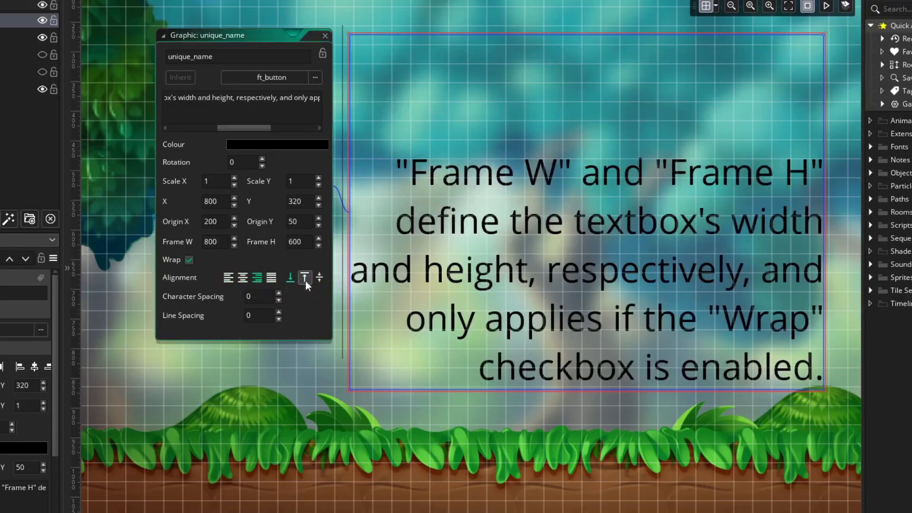
{"action": "left_click", "coordinate": [319, 277]}
{"action": "left_click", "coordinate": [304, 277]}
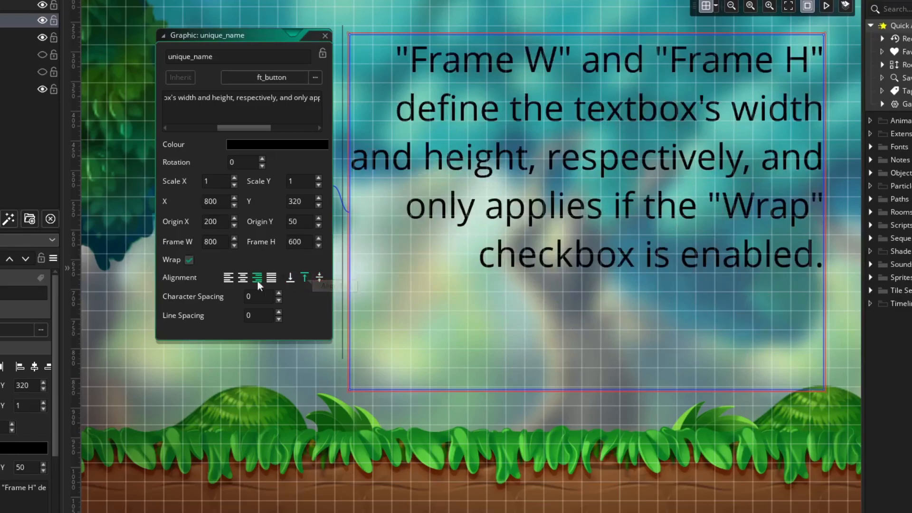
{"action": "left_click", "coordinate": [277, 280]}
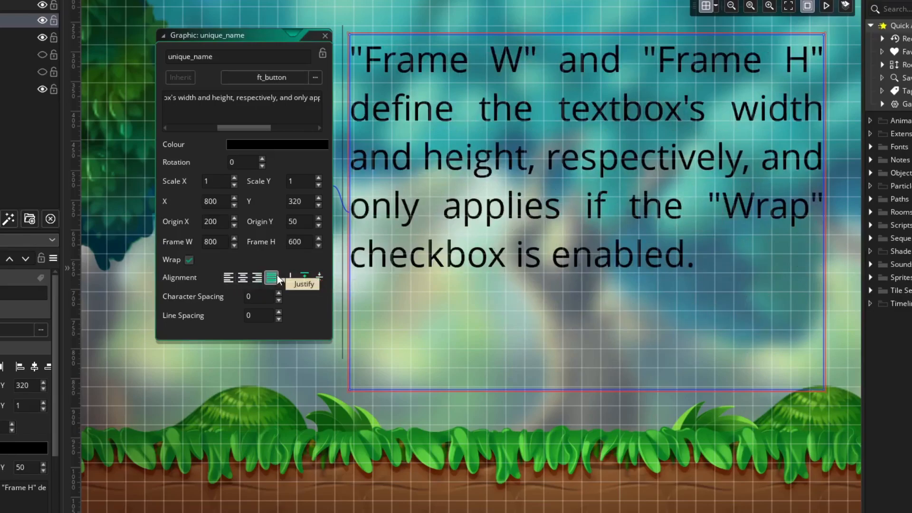
{"action": "left_click", "coordinate": [228, 282]}
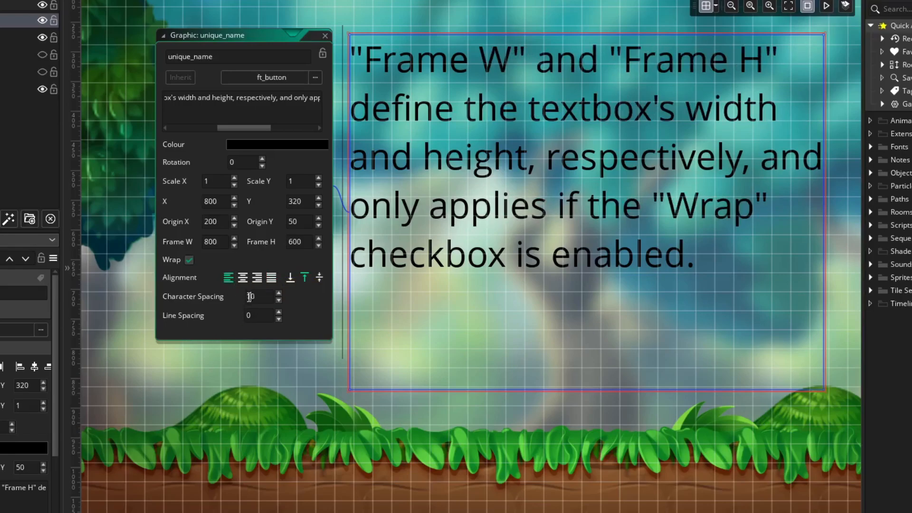
- Try character spacings of 10 and 20 and a line spacing of 20 on the unique_name text, resetting both to 0
{"action": "left_click", "coordinate": [252, 312]}
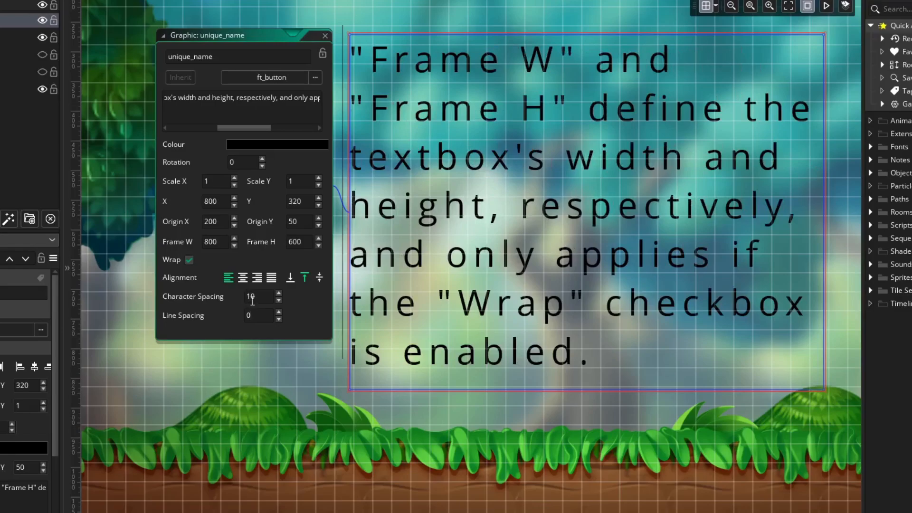
{"action": "key", "text": "Return"}
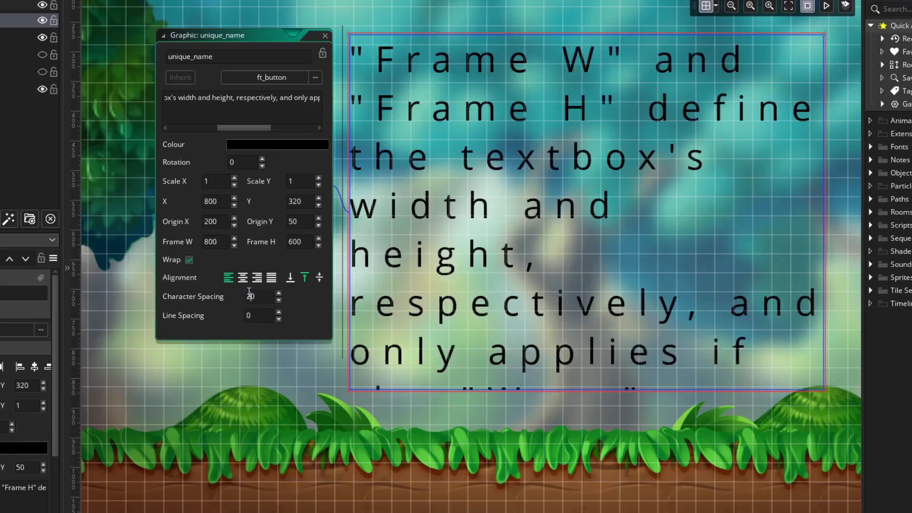
{"action": "left_click", "coordinate": [254, 304]}
{"action": "type", "text": "0"}
{"action": "left_click", "coordinate": [252, 312]}
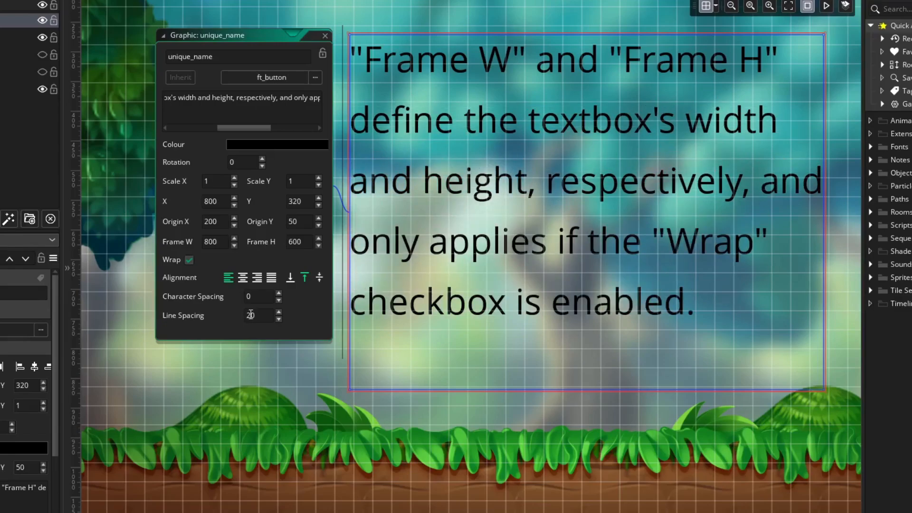
{"action": "key", "text": "BackSpace"}
- Tighten the unique_name text with a line spacing of -10 and a character spacing of -10, adjusted to -5
{"action": "left_click", "coordinate": [247, 297]}
{"action": "type", "text": "-1"}
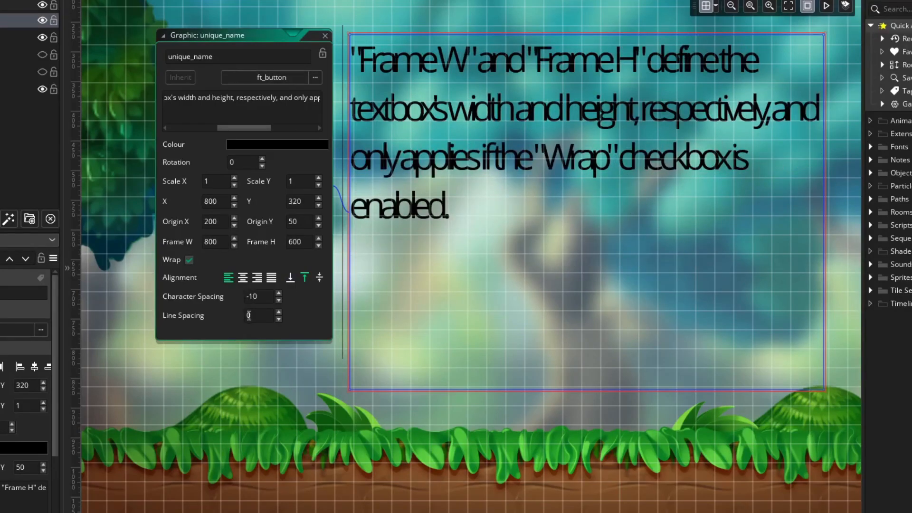
{"action": "type", "text": "-1"}
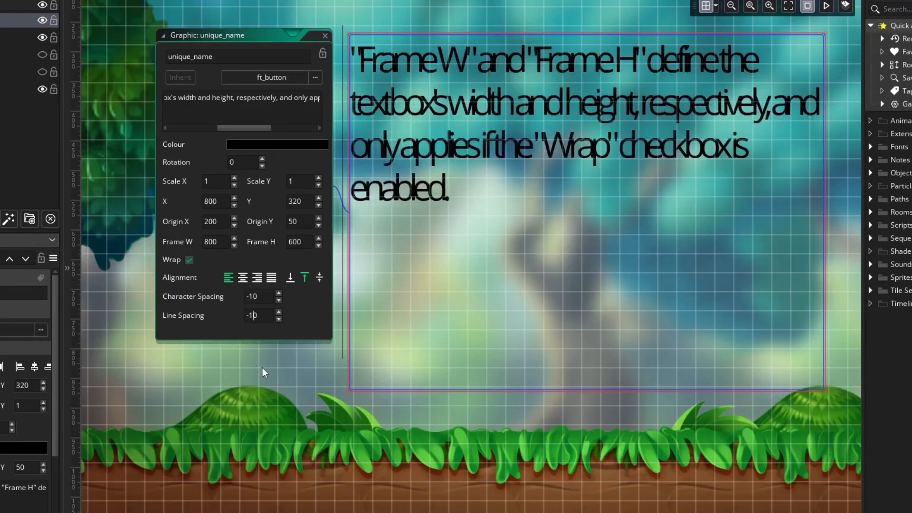
{"action": "key", "text": "shift+Tab"}
{"action": "type", "text": "-5"}
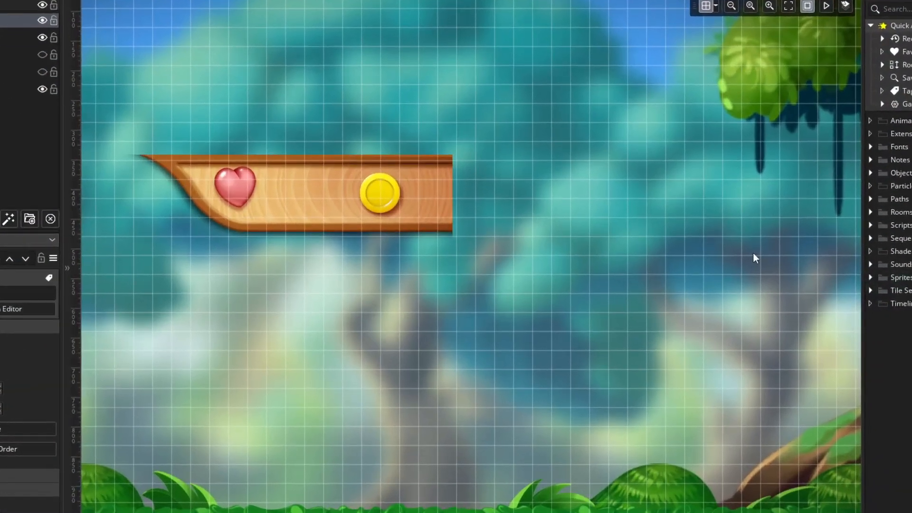
- Open the properties of the HUD sequence with the heart and coin in the room and rename it sequence_name
{"action": "double_click", "coordinate": [384, 211]}
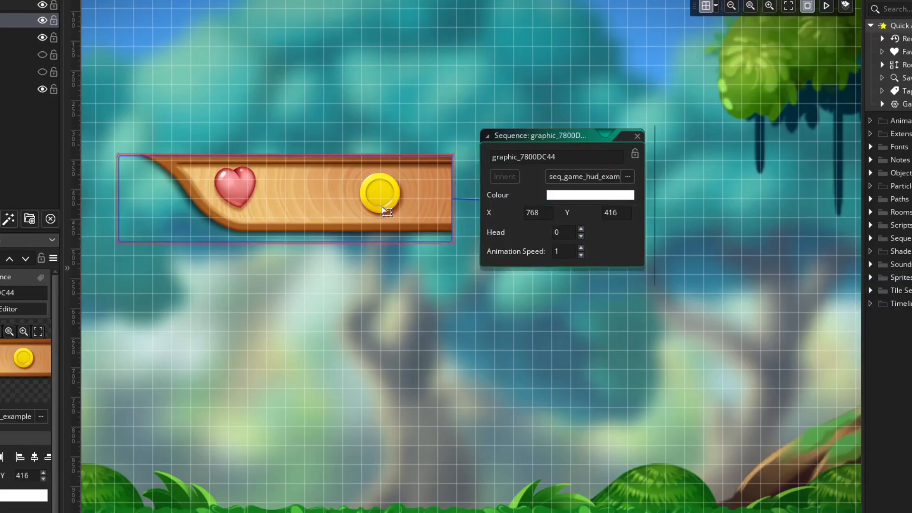
{"action": "left_click", "coordinate": [588, 157]}
{"action": "type", "text": "sequence_name"}
{"action": "key", "text": "Return"}
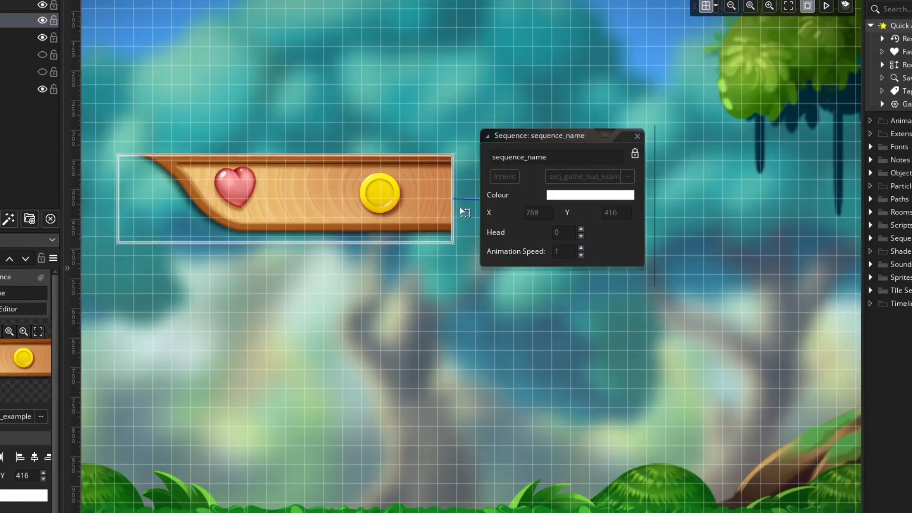
- Look through the sequences that can be assigned to sequence_name without choosing another one
{"action": "left_click", "coordinate": [627, 177]}
{"action": "double_click", "coordinate": [707, 209]}
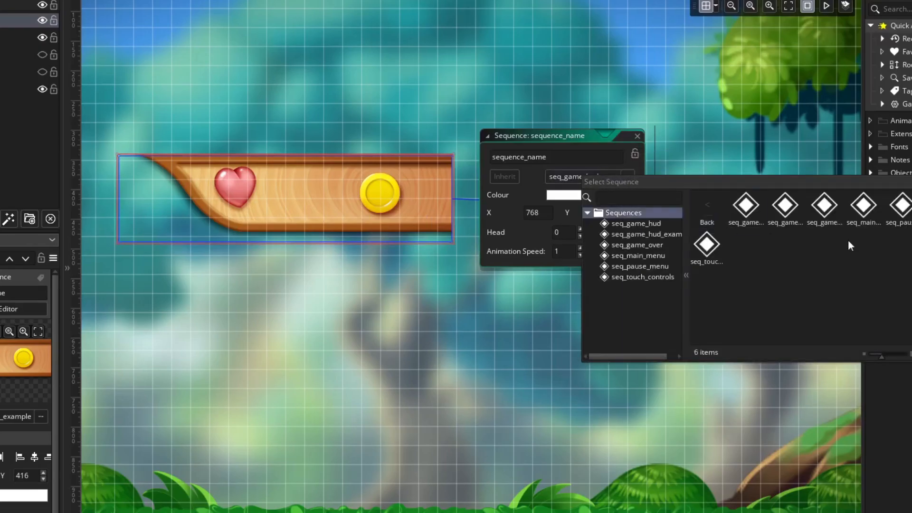
{"action": "key", "text": "Escape"}
- Try a green tint (00CC5D) on sequence_name, ending with a light grey colour
{"action": "left_click", "coordinate": [598, 196]}
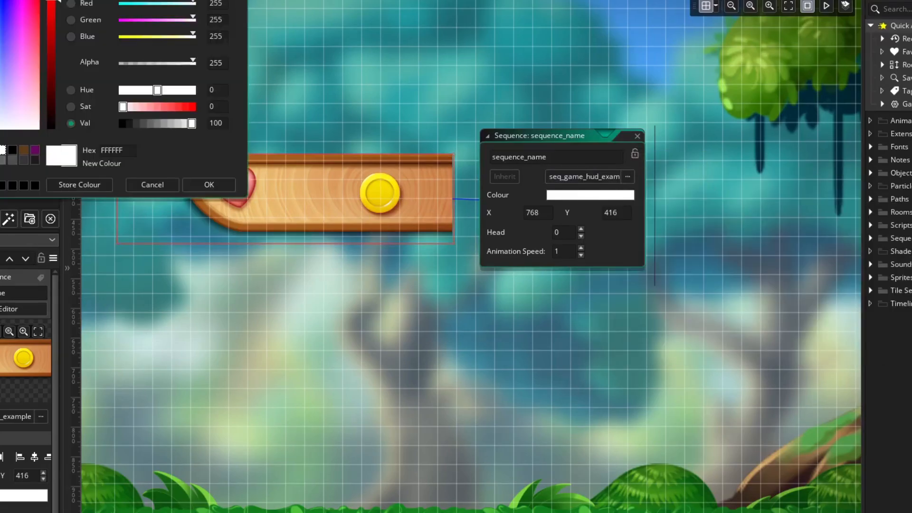
{"action": "left_click_drag", "start_coordinate": [418, 371], "coordinate": [493, 371]}
{"action": "left_click", "coordinate": [475, 284]}
{"action": "left_click", "coordinate": [447, 267]}
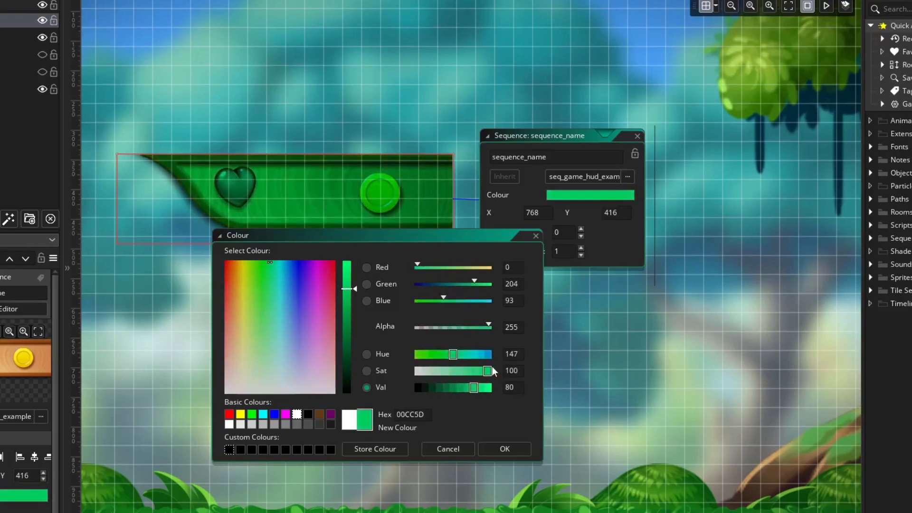
{"action": "left_click", "coordinate": [503, 449]}
{"action": "key", "text": "ctrl+z"}
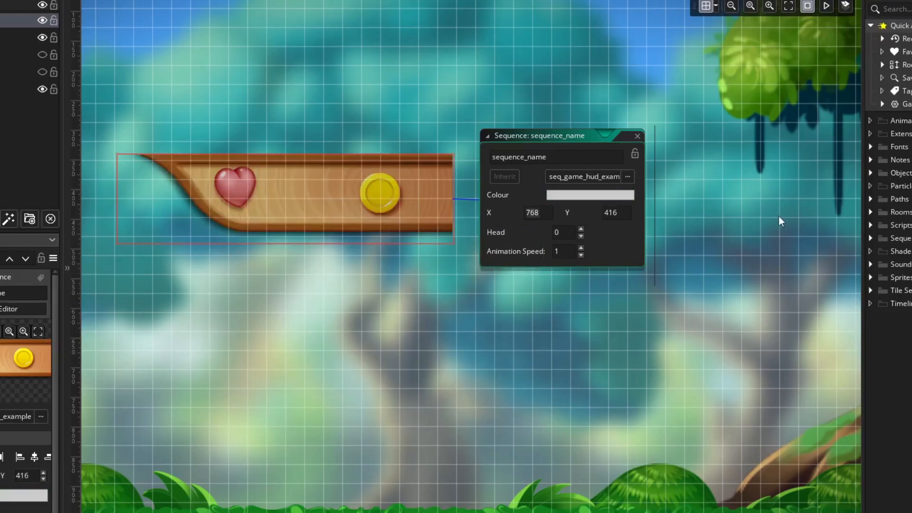
- Set the position of sequence_name to X 900, Y 600
{"action": "type", "text": "900"}
{"action": "left_click_drag", "start_coordinate": [708, 212], "coordinate": [670, 212]}
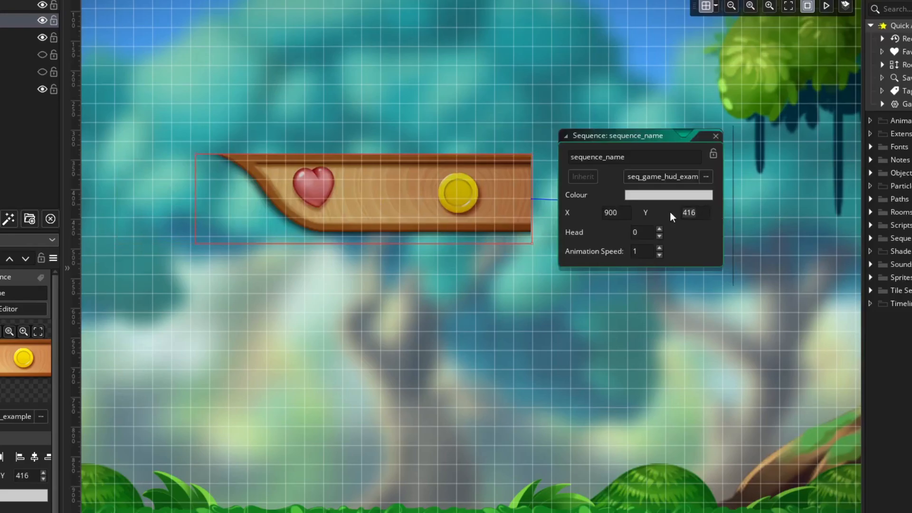
{"action": "type", "text": "600"}
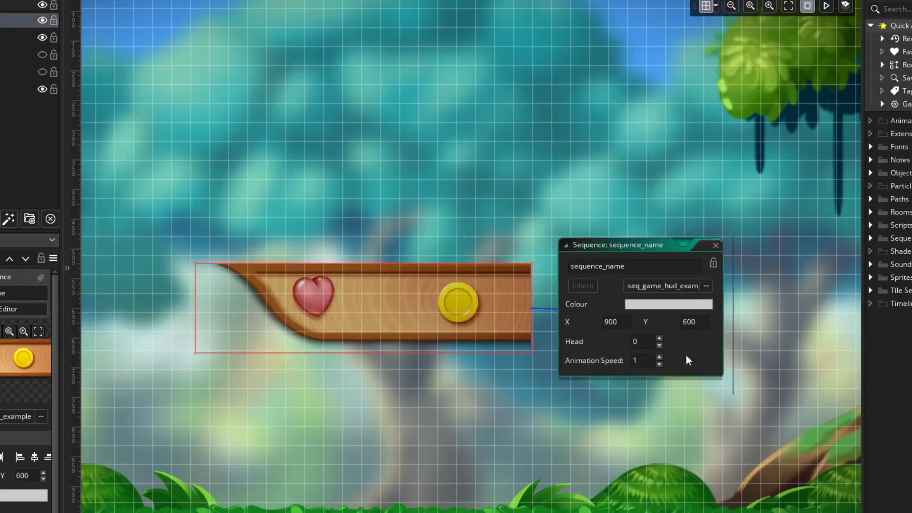
- Scrub the HUD sequence's playhead back to about frame 4 to preview the heart and coin animation
{"action": "left_click", "coordinate": [660, 338]}
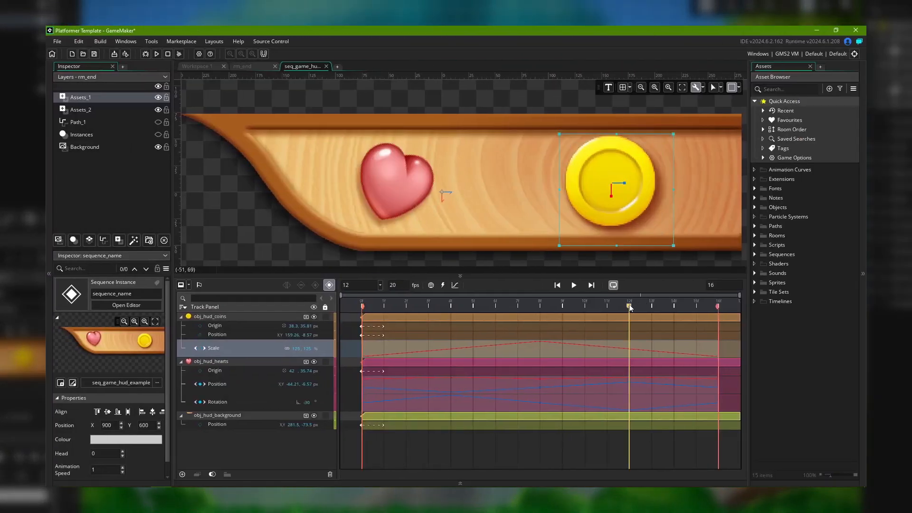
{"action": "left_click_drag", "start_coordinate": [629, 306], "coordinate": [441, 306]}
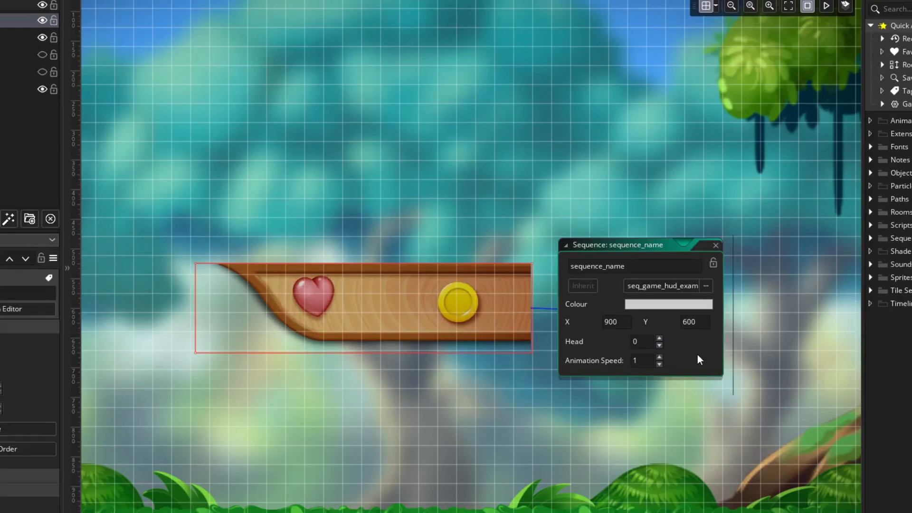
- Play the room's animations and try animation speeds of 3, 5 and 0.2 on sequence_name, restoring the speed to 1
{"action": "left_click", "coordinate": [826, 6]}
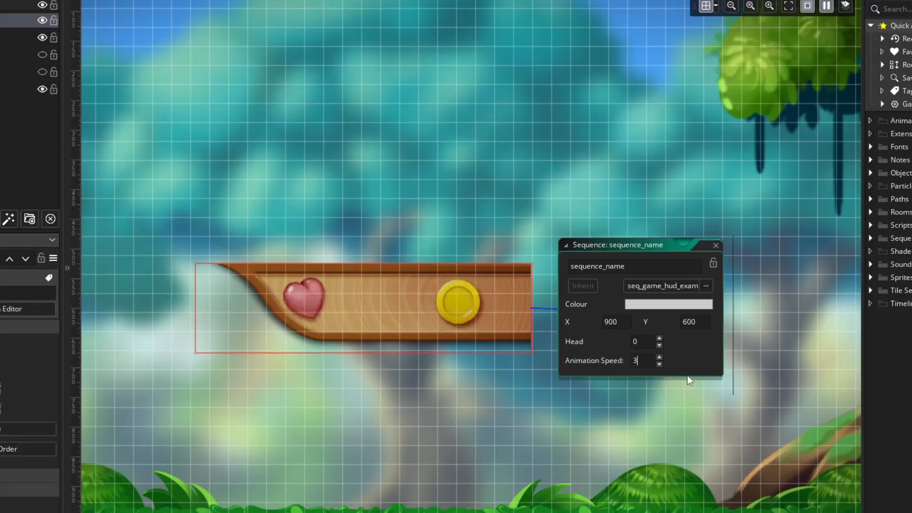
{"action": "double_click", "coordinate": [636, 360]}
{"action": "type", "text": "3"}
{"action": "key", "text": "BackSpace"}
{"action": "type", "text": "5"}
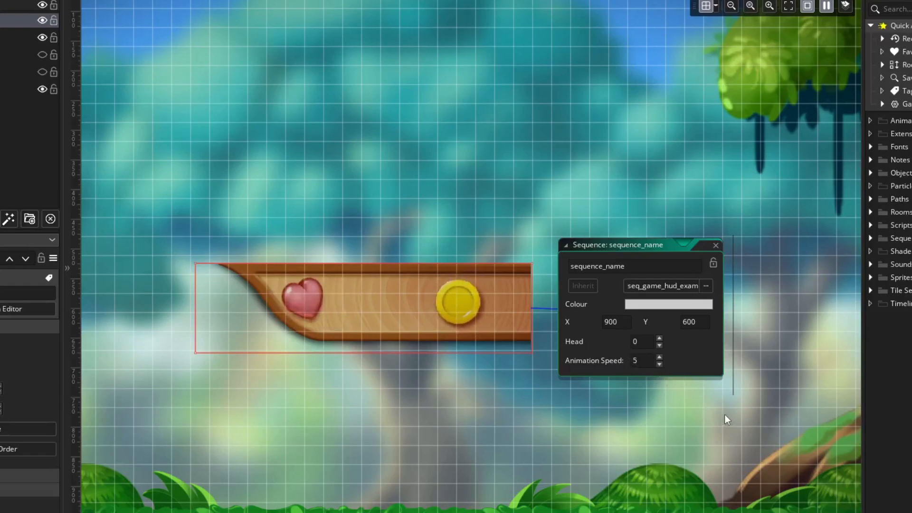
{"action": "key", "text": "BackSpace"}
{"action": "type", "text": "0.2"}
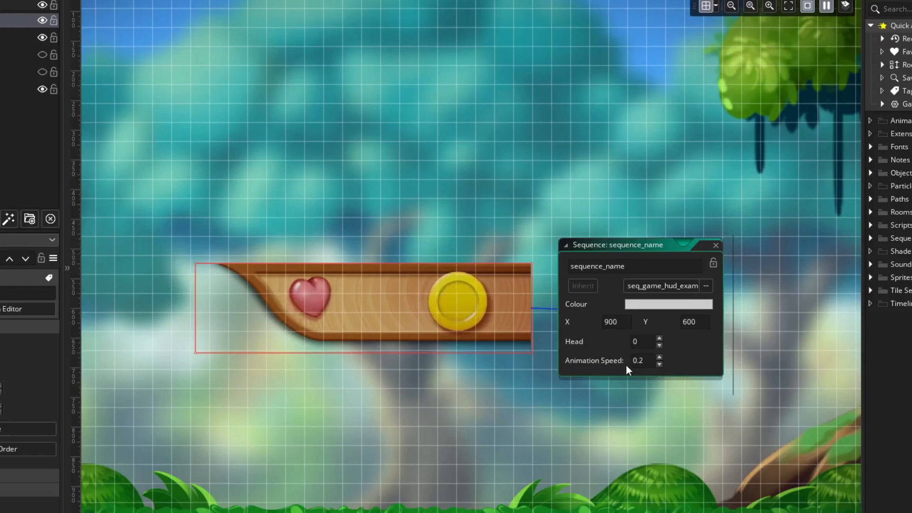
{"action": "key", "text": "BackSpace"}
{"action": "type", "text": "1"}
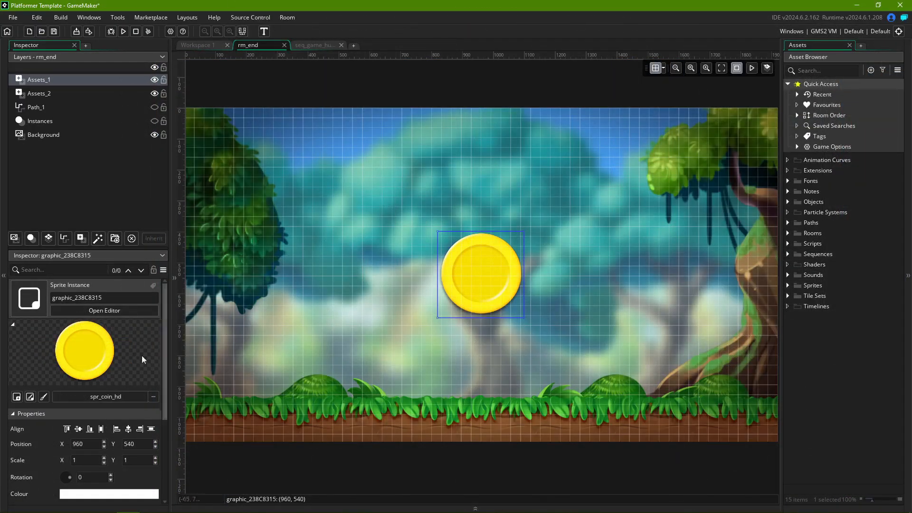
- Try the alignments on the single coin sprite: top, bottom, left, centre and right, plus vertical and horizontal distribution
{"action": "left_click", "coordinate": [66, 429]}
{"action": "left_click", "coordinate": [90, 429]}
{"action": "left_click", "coordinate": [101, 429]}
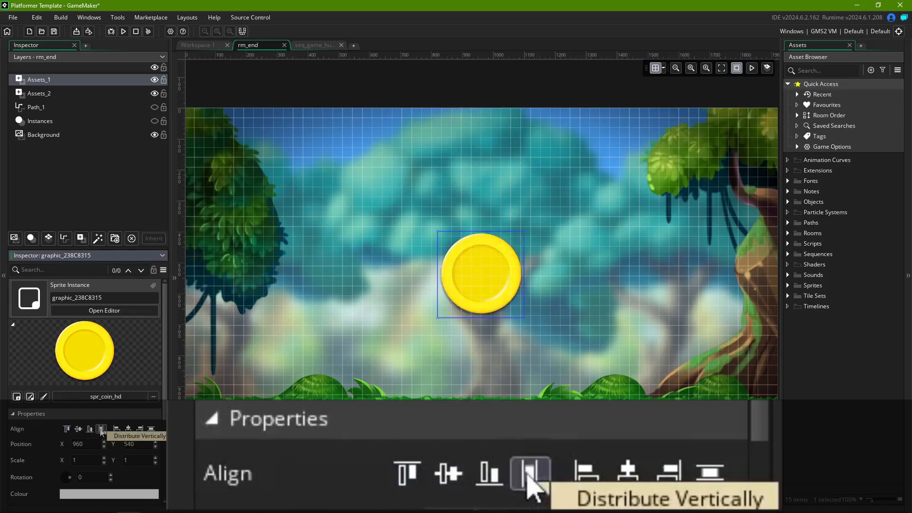
{"action": "left_click", "coordinate": [116, 429]}
{"action": "left_click", "coordinate": [128, 429]}
{"action": "left_click", "coordinate": [140, 429]}
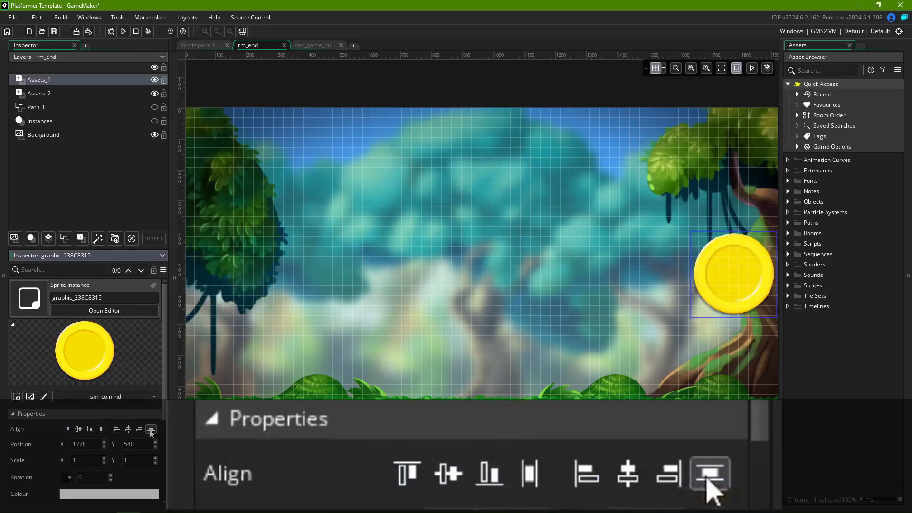
{"action": "left_click", "coordinate": [151, 429]}
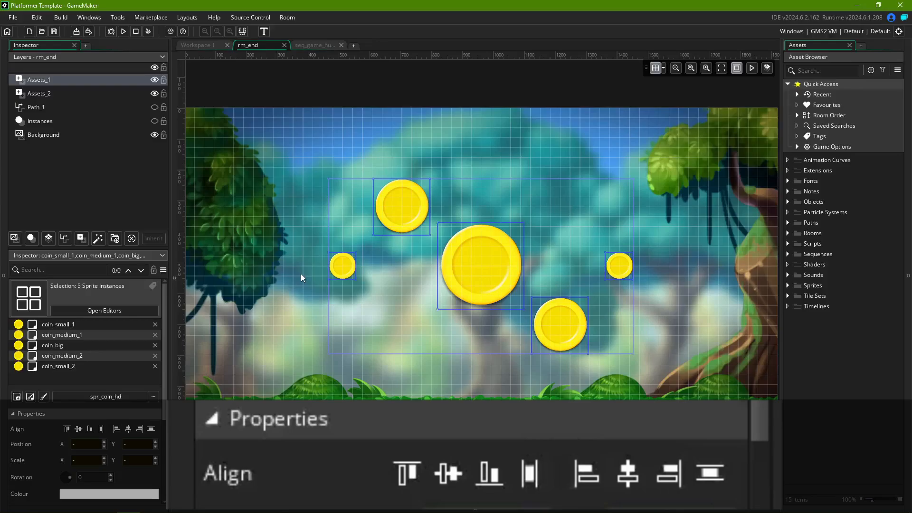
- Distribute the five selected coin sprites horizontally and vertically across the room
{"action": "left_click", "coordinate": [101, 429]}
{"action": "left_click", "coordinate": [151, 430]}
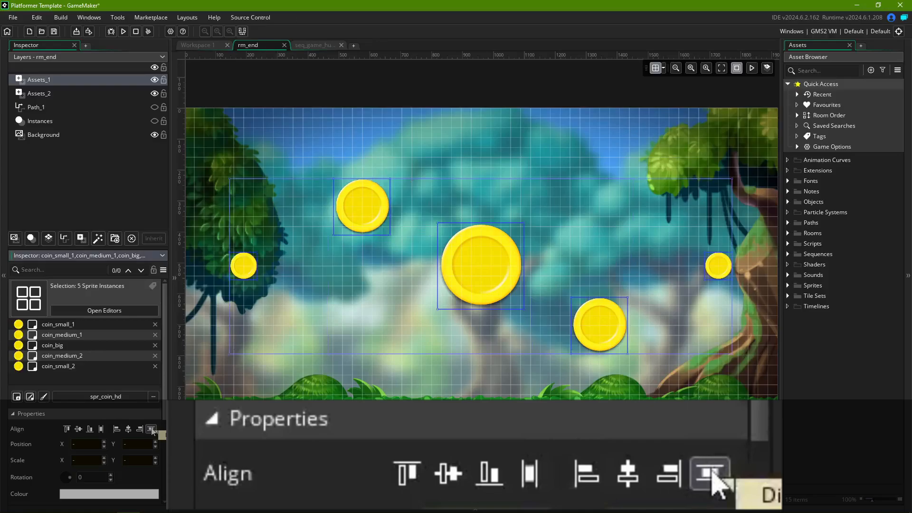
{"action": "left_click", "coordinate": [101, 429]}
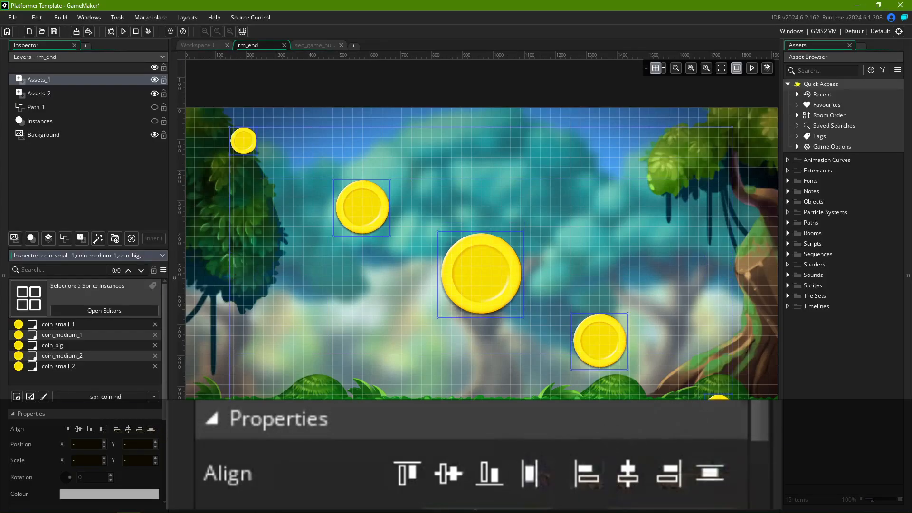